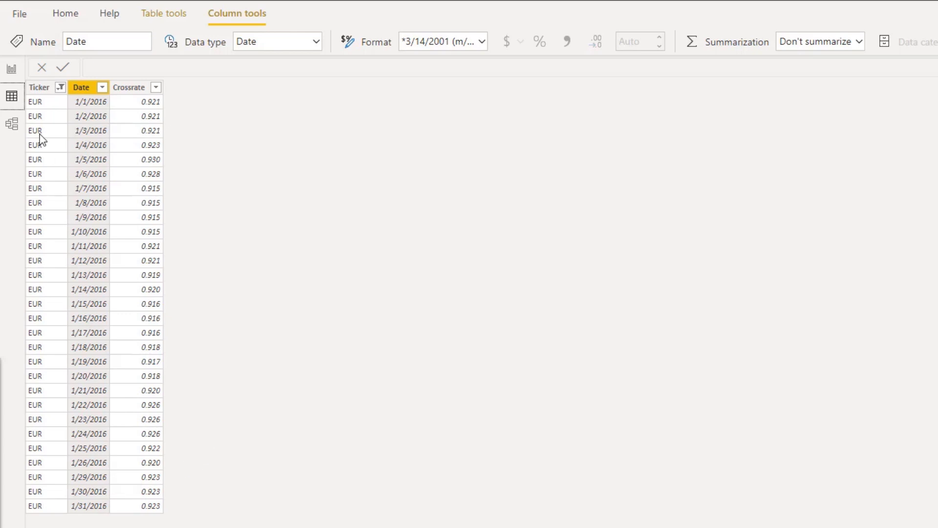
Examine the Currency Rate with Missing measure and its table visual on the report page
click(11, 69)
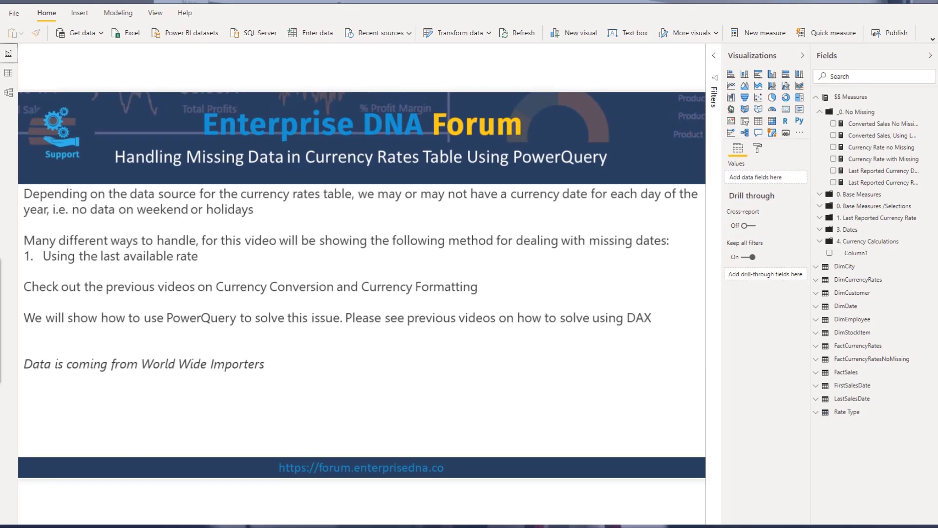
click(115, 525)
scroll(124, 384, down, 5)
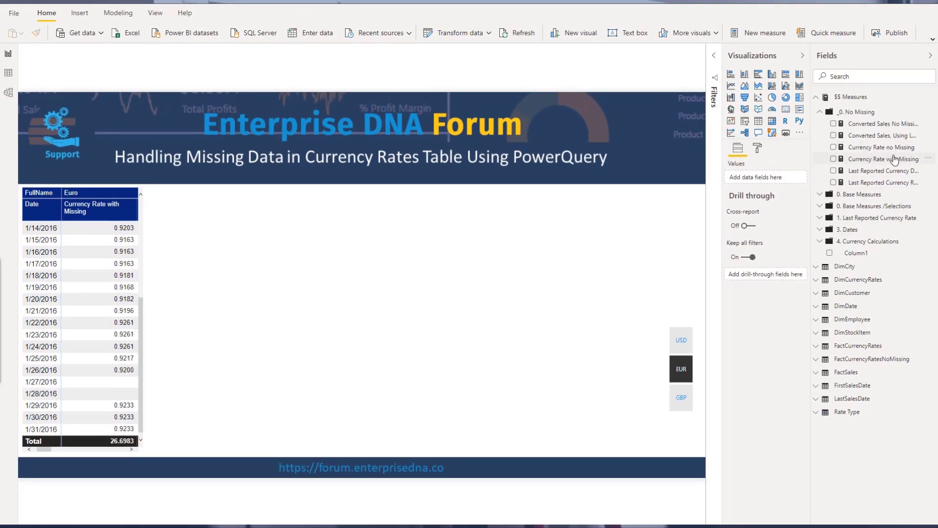
click(896, 158)
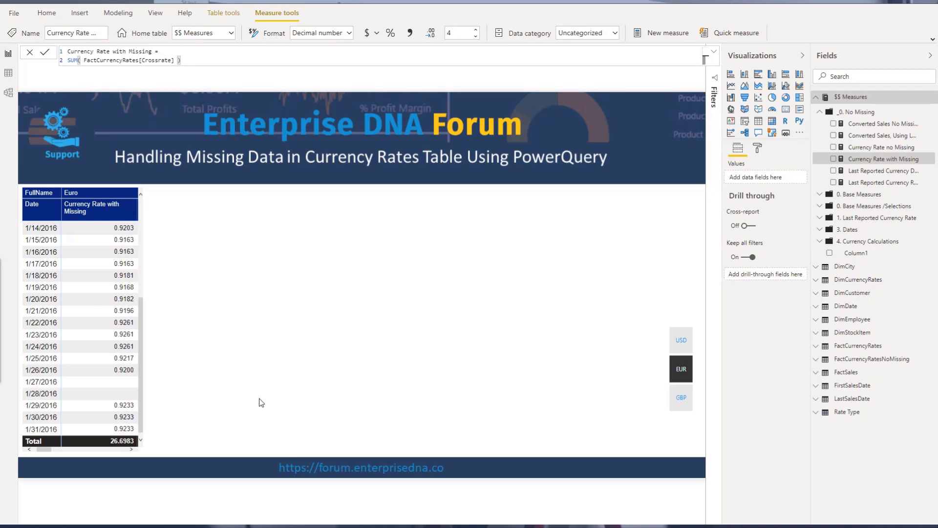
click(260, 402)
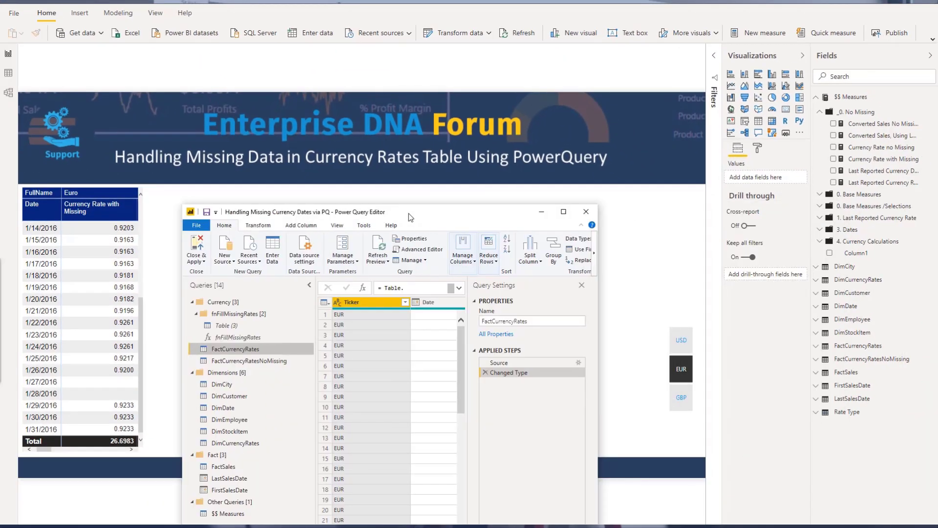
Maximize the Power Query Editor and browse through the FactCurrencyRates table rows
double_click(409, 213)
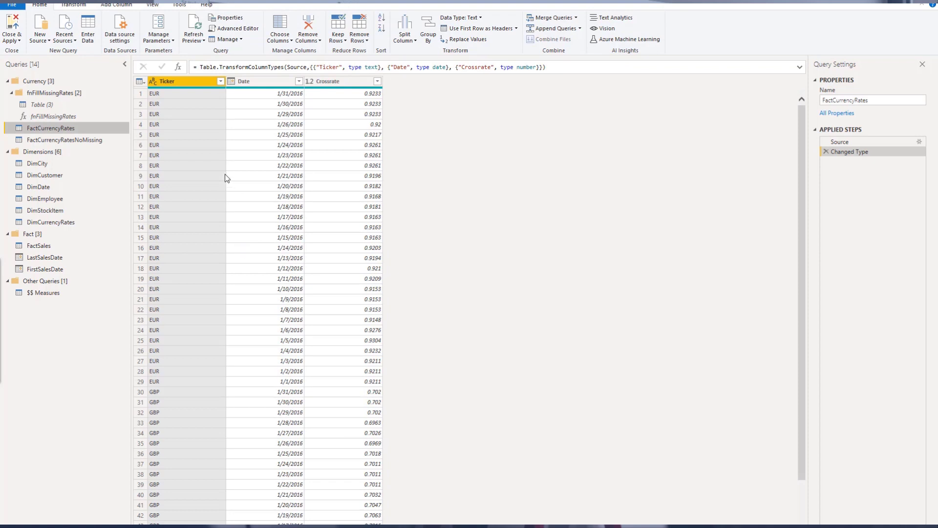
scroll(215, 165, down, 13)
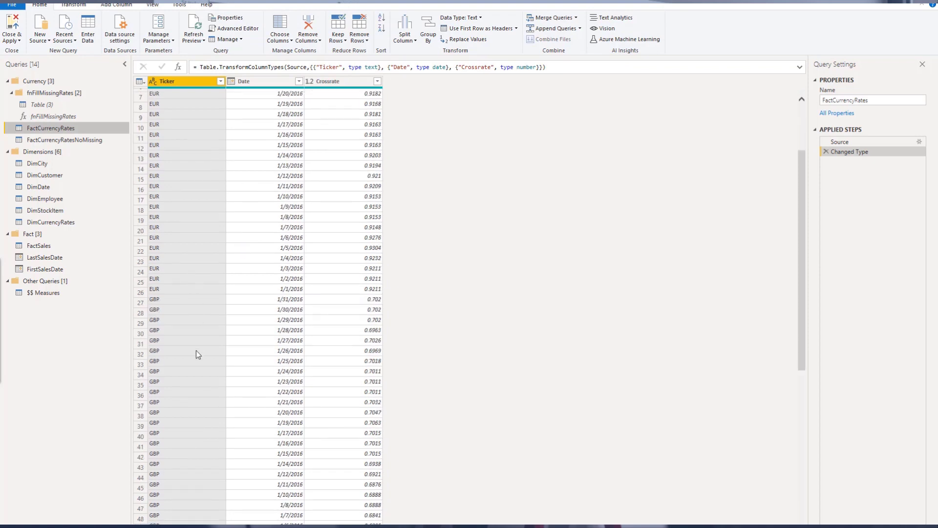
scroll(196, 353, down, 1)
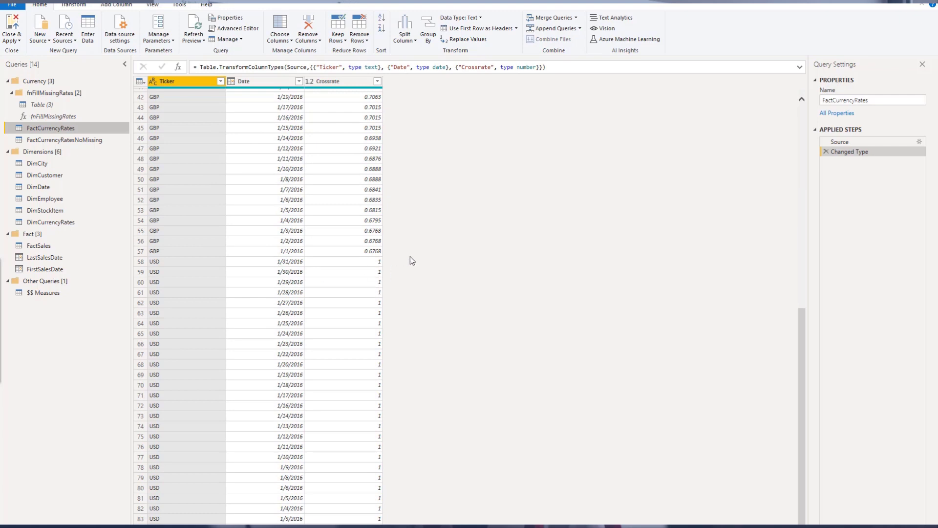
scroll(434, 292, up, 10)
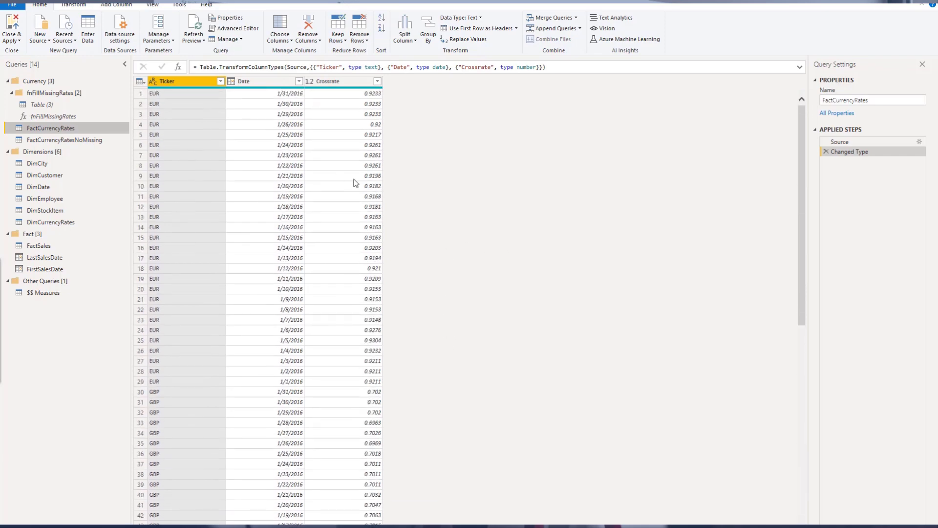
Open the FactCurrencyRatesNoMissing query in the maximized editor
drag(389, 2, 572, 50)
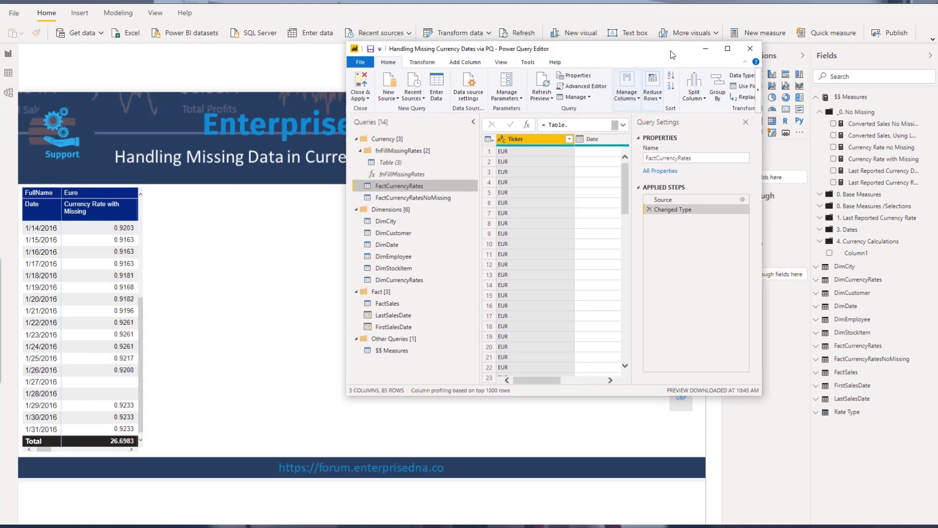
click(727, 50)
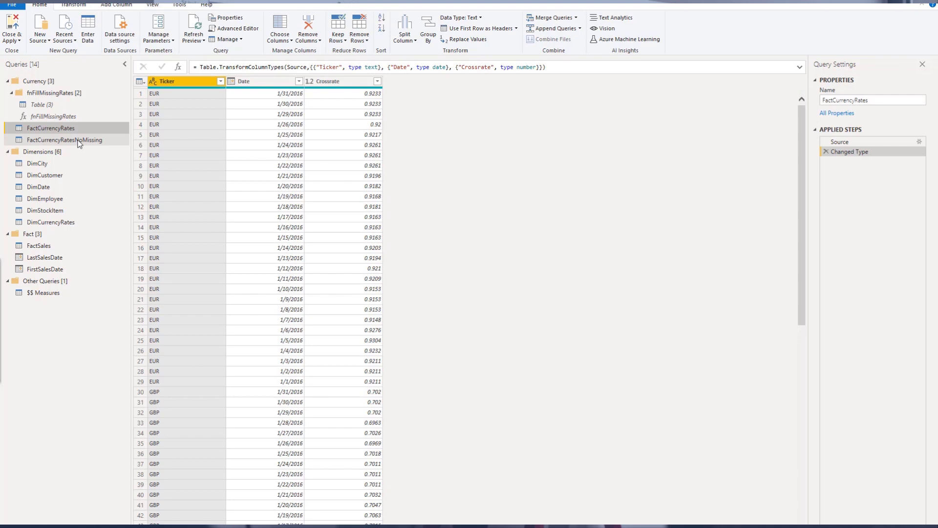
click(100, 141)
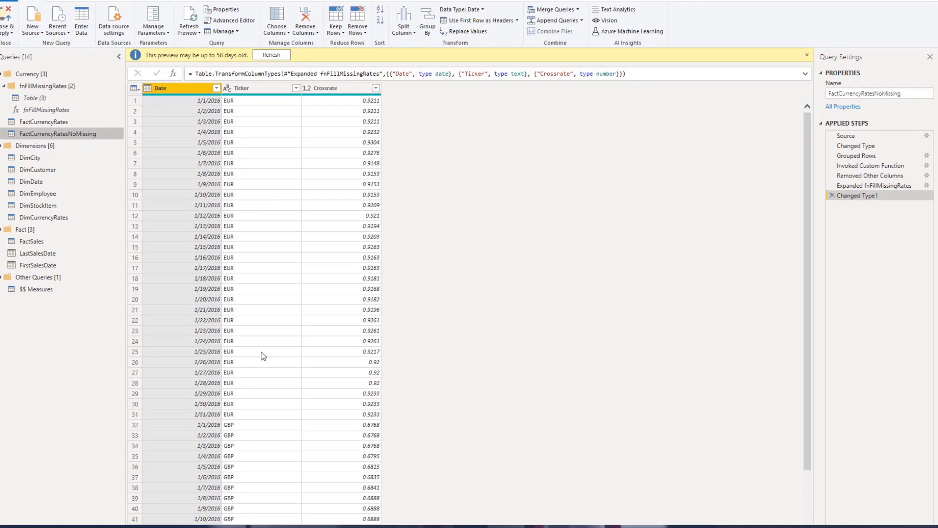
Inspect the filled-in EUR crossrate values for the late January 2016 dates
click(196, 362)
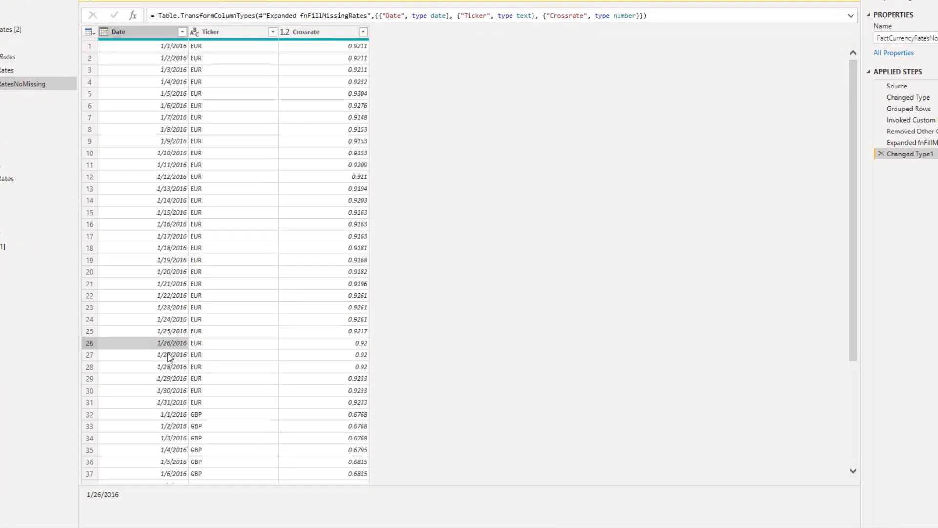
click(169, 356)
click(346, 343)
click(350, 355)
click(361, 379)
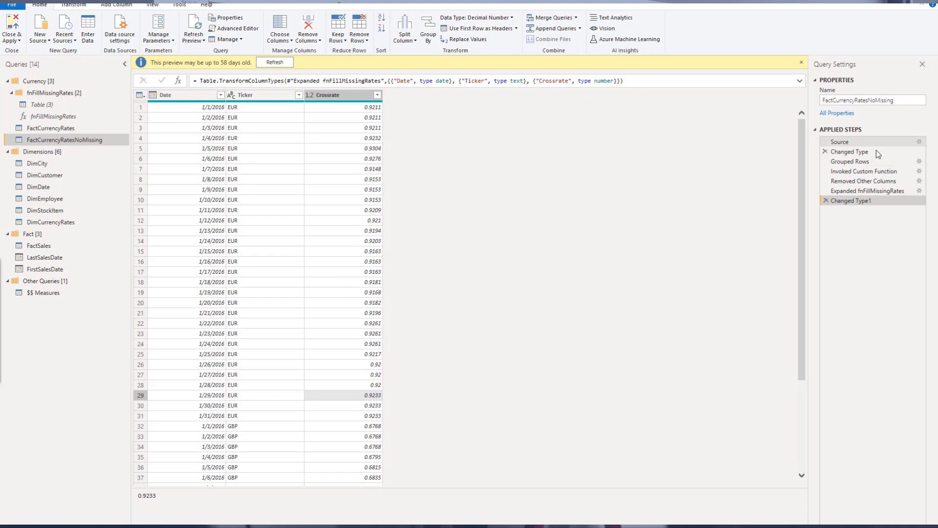
Step through the Changed Type and Grouped Rows applied steps to compare their tables
click(875, 152)
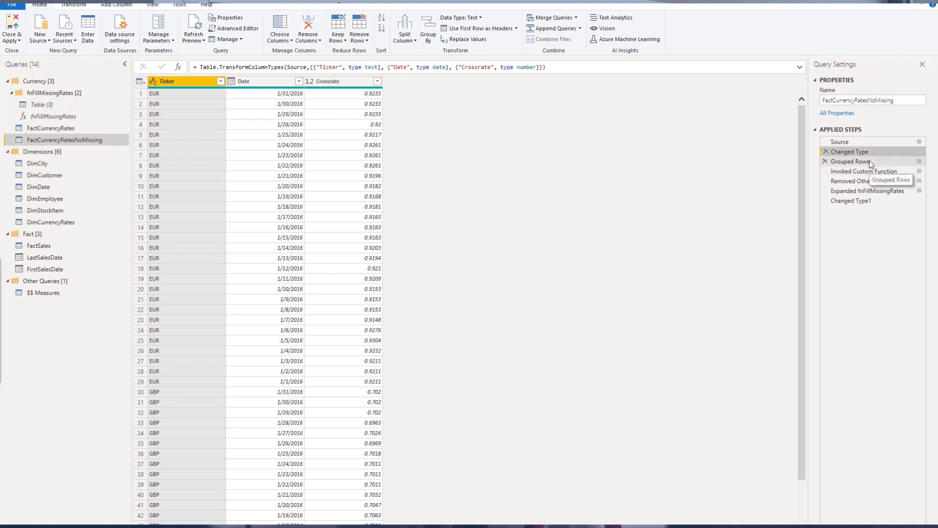
click(868, 161)
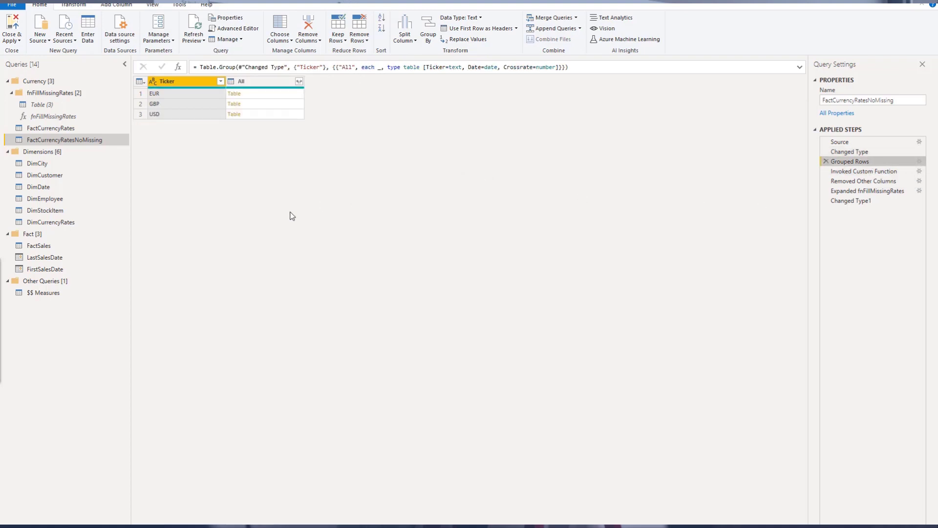
click(856, 152)
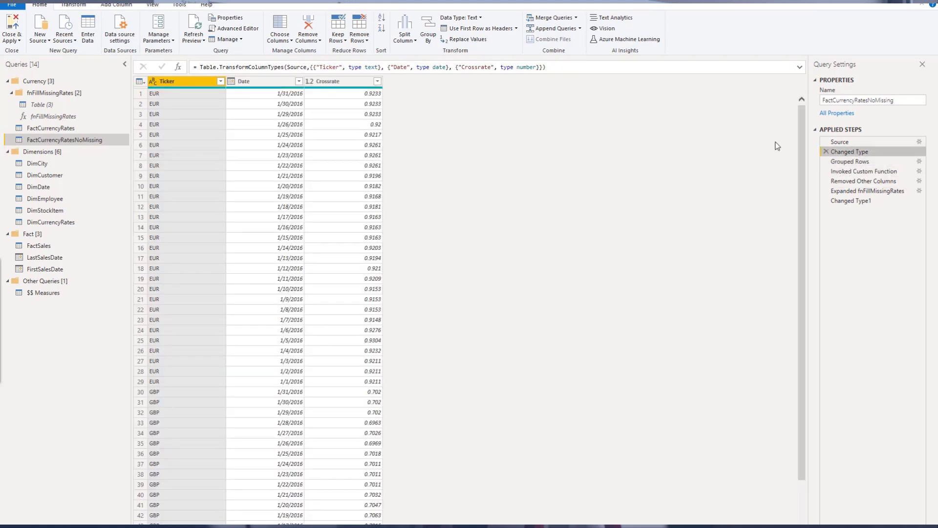
scroll(189, 240, down, 14)
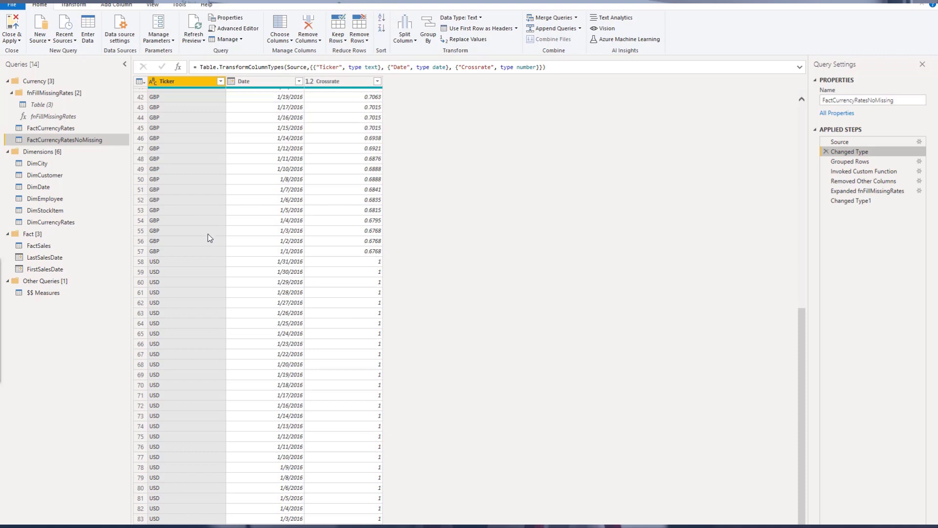
click(863, 163)
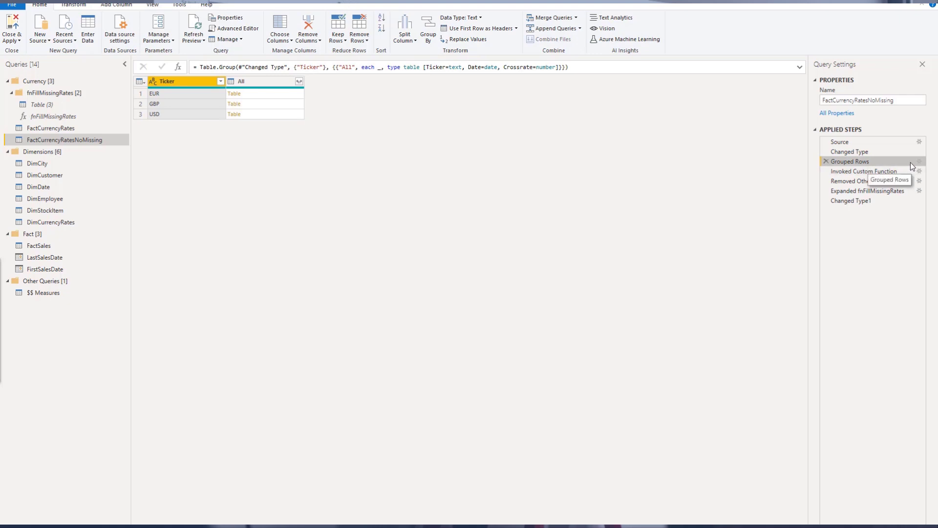
Review the Grouped Rows step's Group By settings and operation options, and close the dialog
click(921, 164)
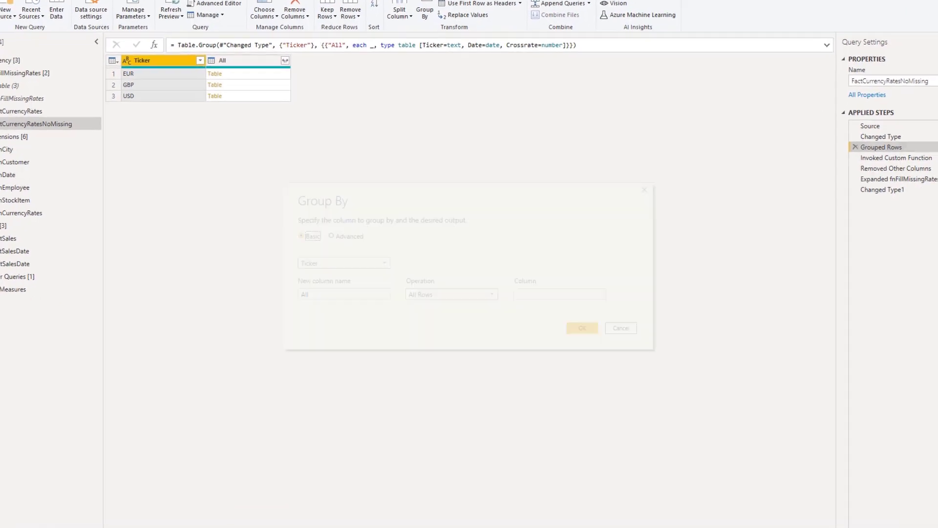
click(463, 281)
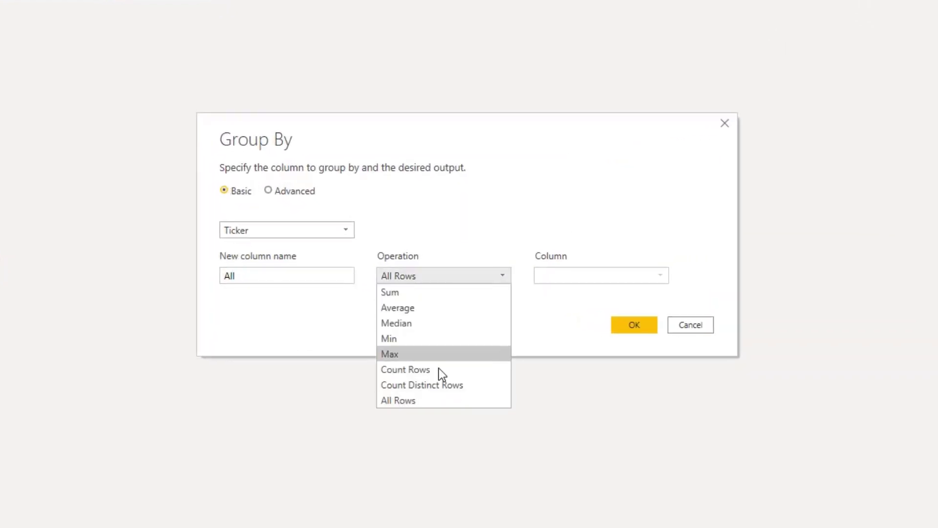
click(690, 327)
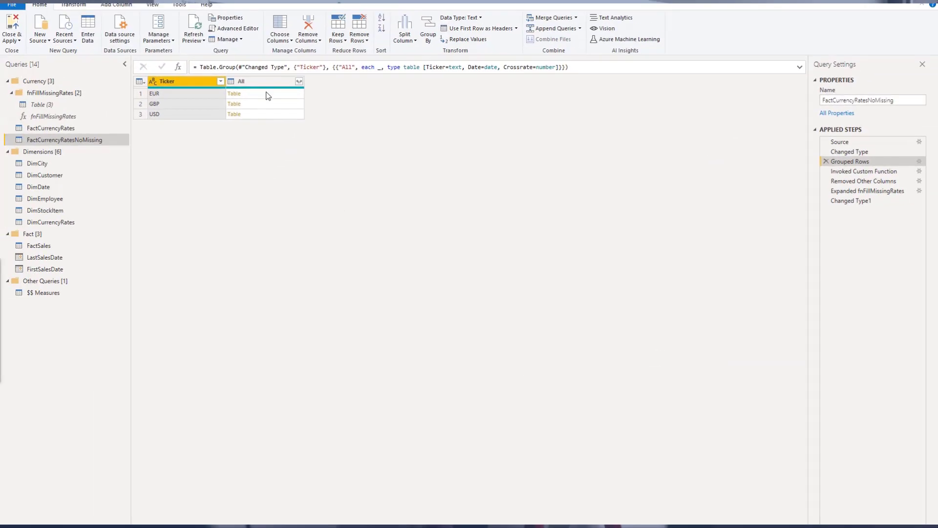
Preview the nested EUR and GBP tables in the All column of the grouped rows
click(229, 49)
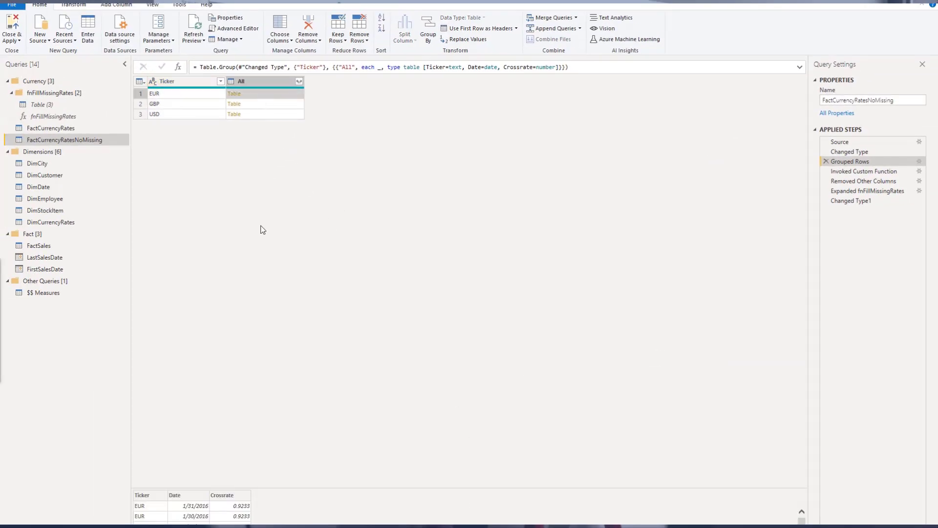
drag(326, 486, 390, 268)
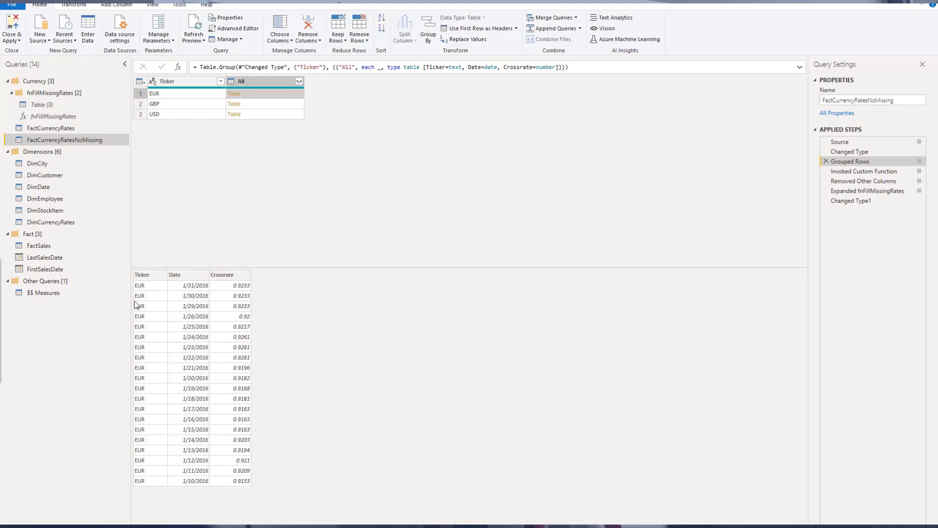
click(277, 106)
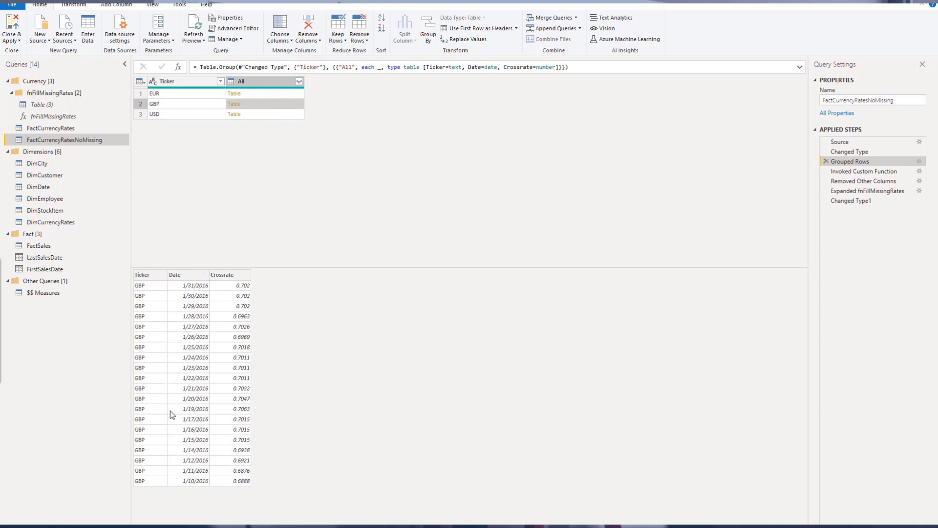
click(280, 92)
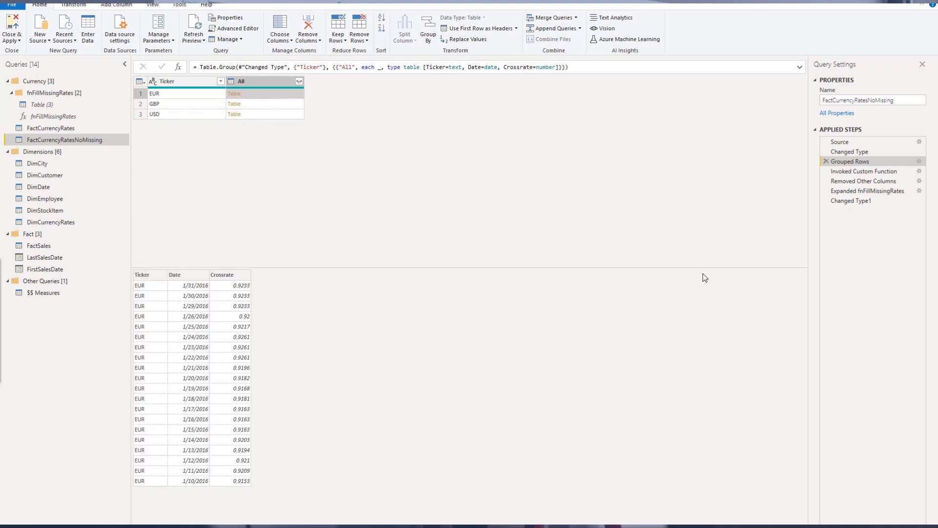
Preview the EUR table produced in the fnFillMissingRates column of the Invoked Custom Function step
mouse_move(822, 205)
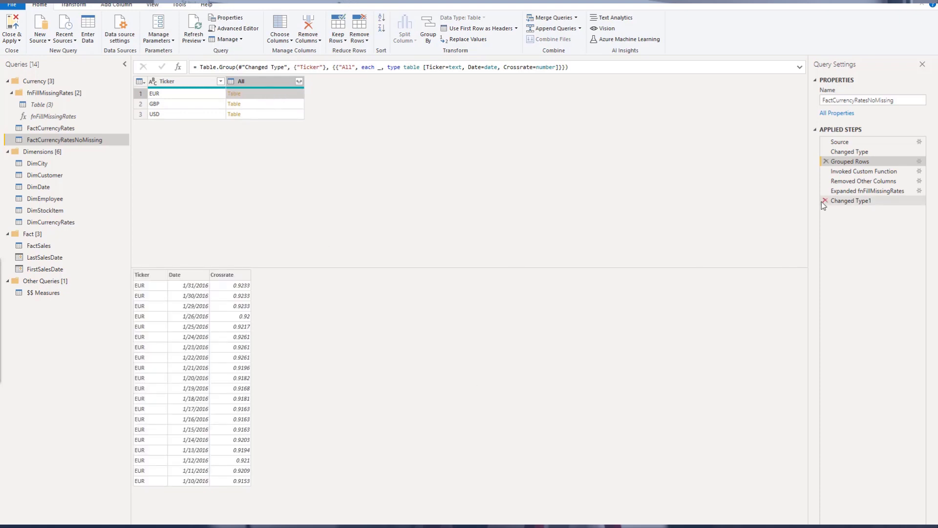
click(865, 172)
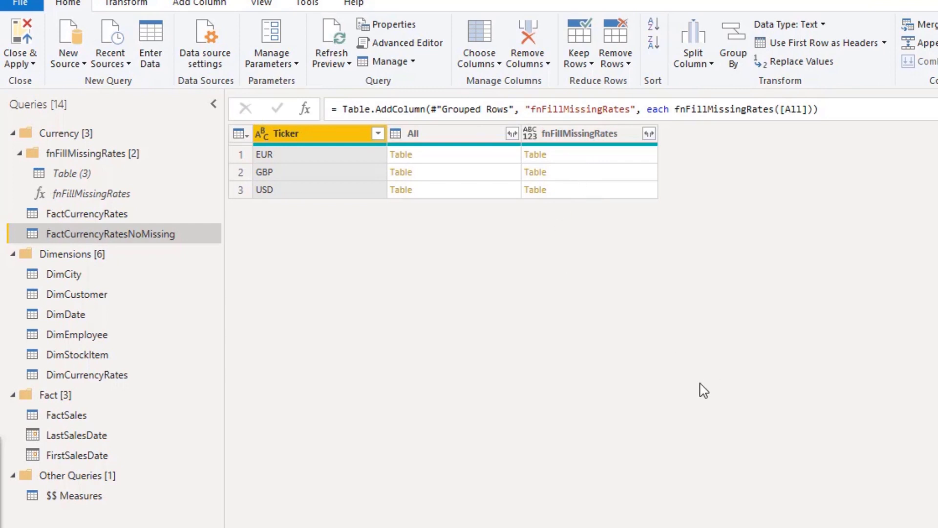
click(583, 158)
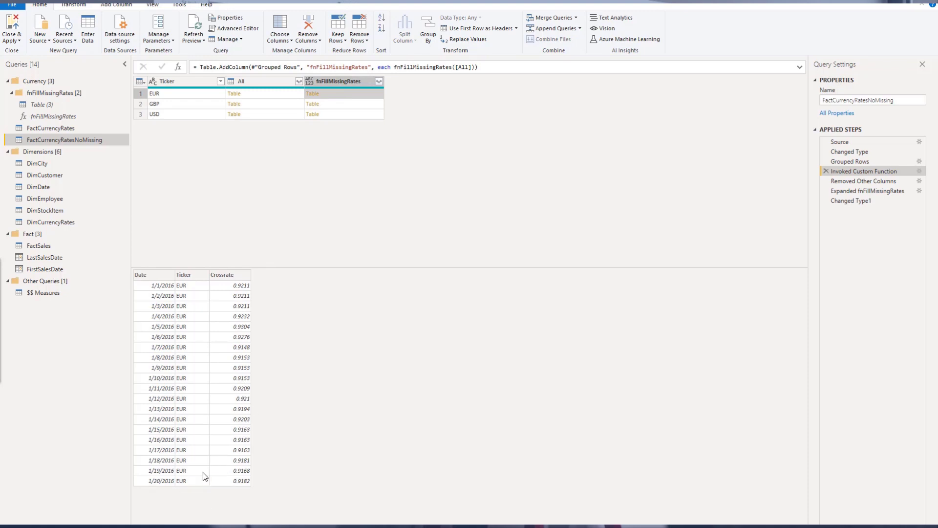
Compare the final Changed Type1 result with the Invoked Custom Function step's EUR output
click(859, 202)
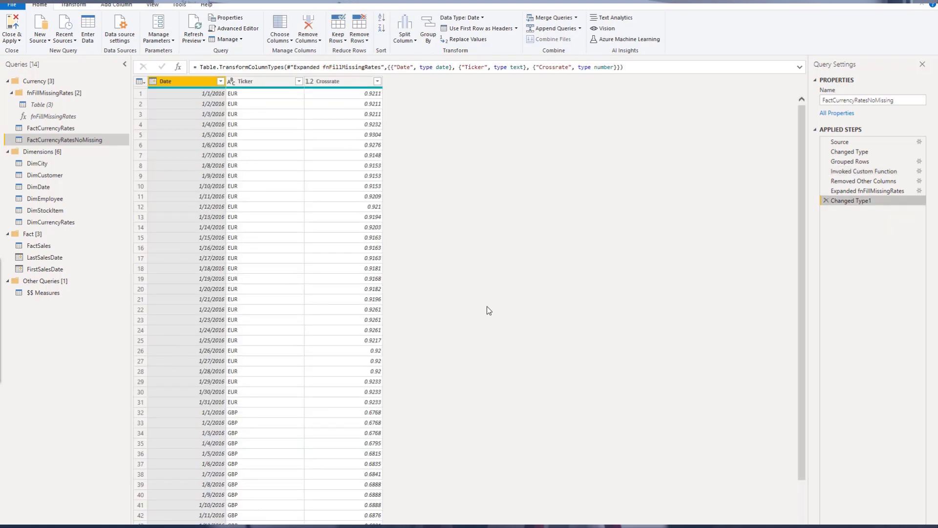
click(871, 172)
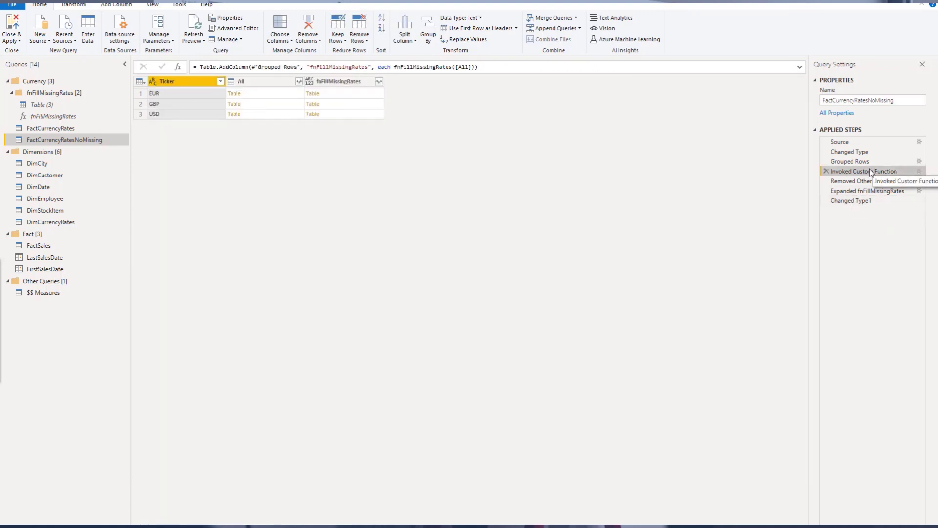
click(332, 95)
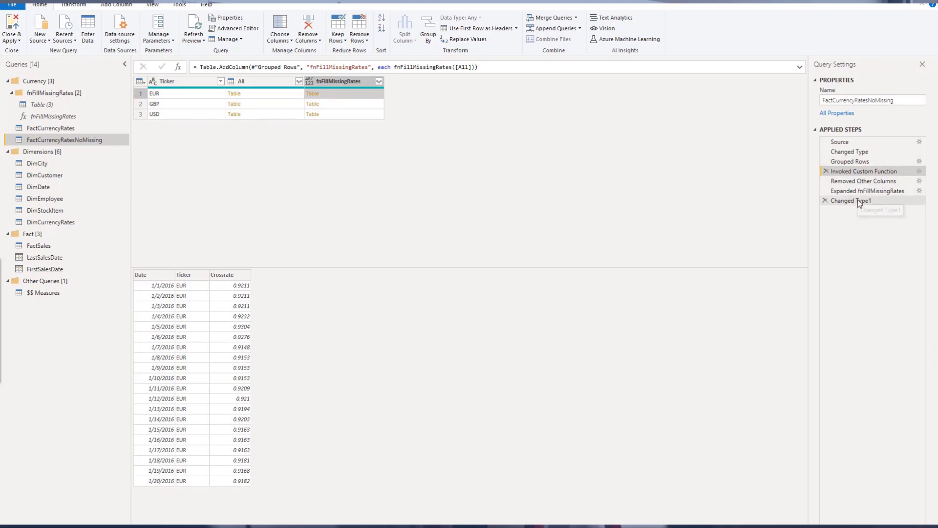
Review the Invoke Custom Function settings of that step and close the dialog
click(919, 171)
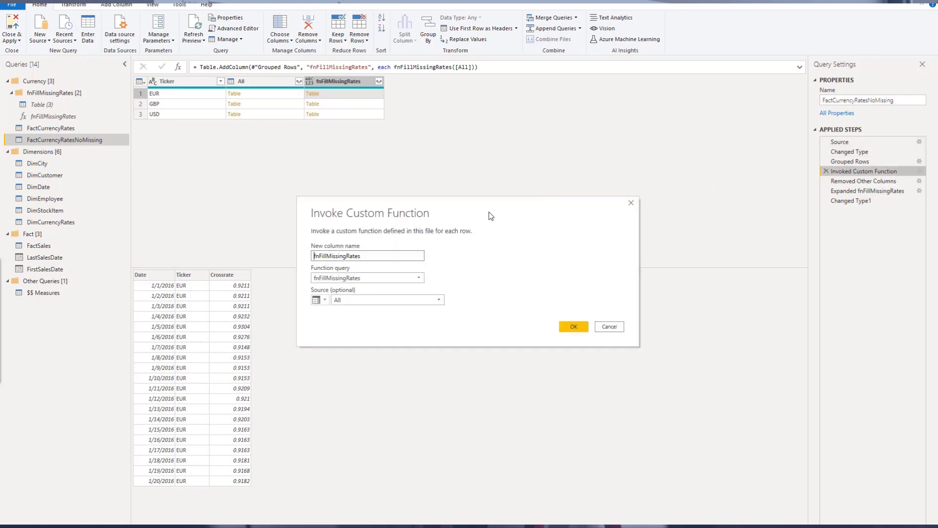
drag(490, 211, 463, 174)
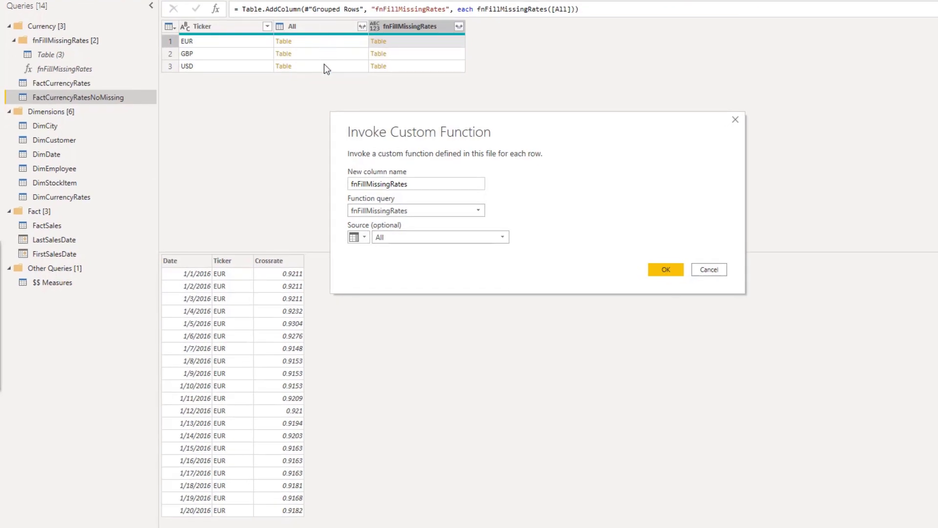
click(709, 269)
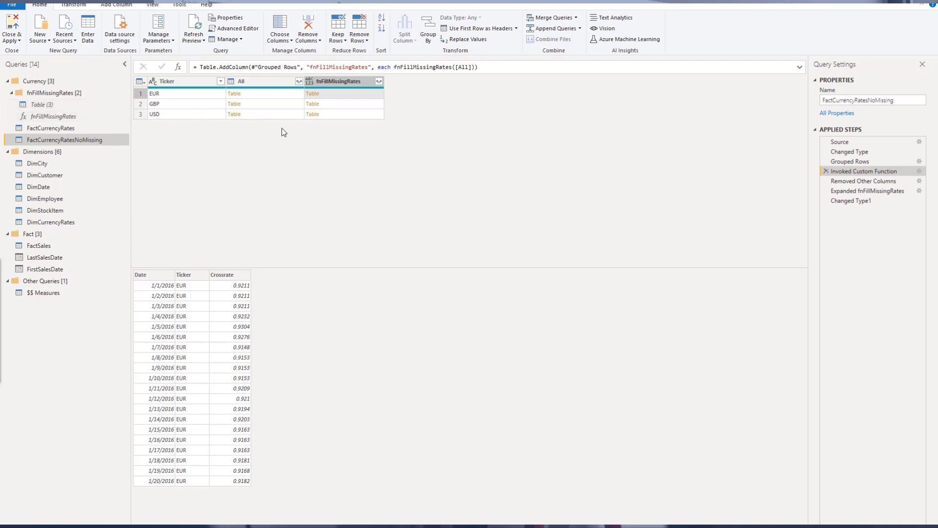
Open the Table (3) sample query and view its Source step
click(50, 108)
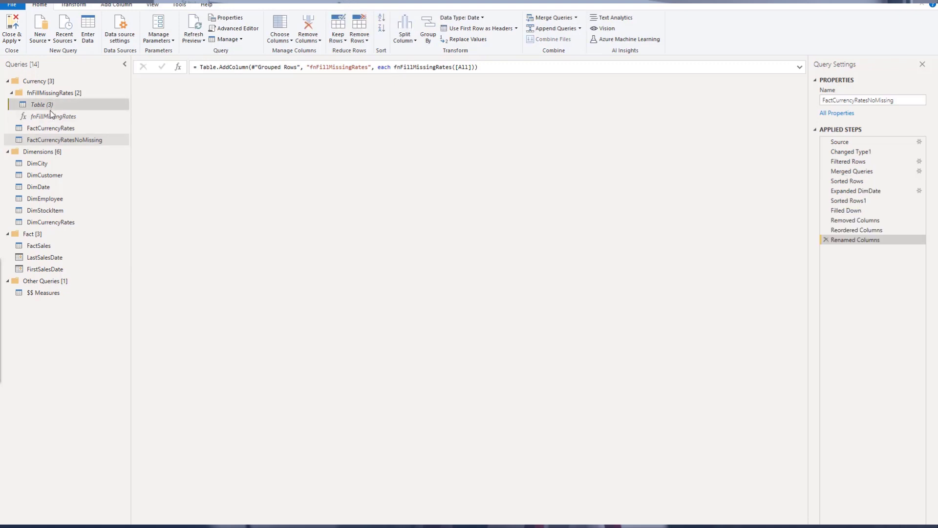
click(884, 141)
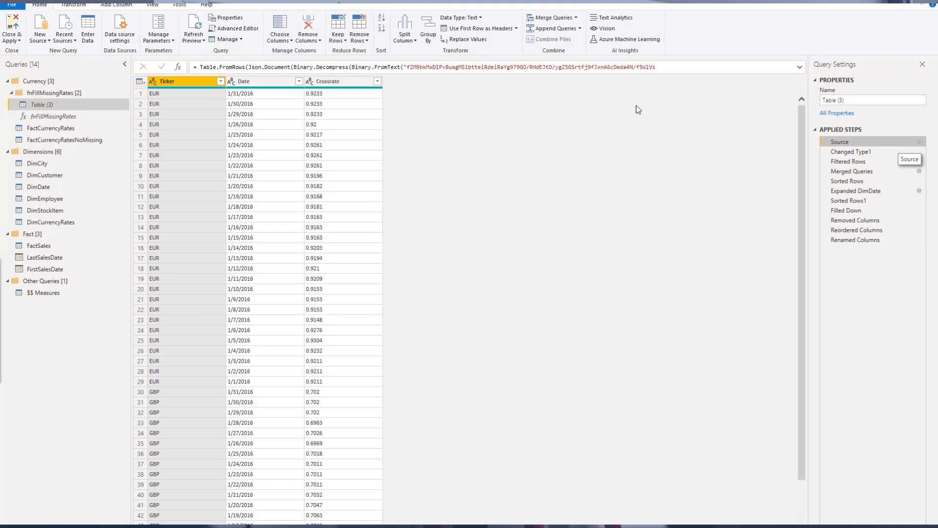
Inspect the Filtered Rows step and the Merged Queries join settings, then cancel the Merge dialog
click(879, 160)
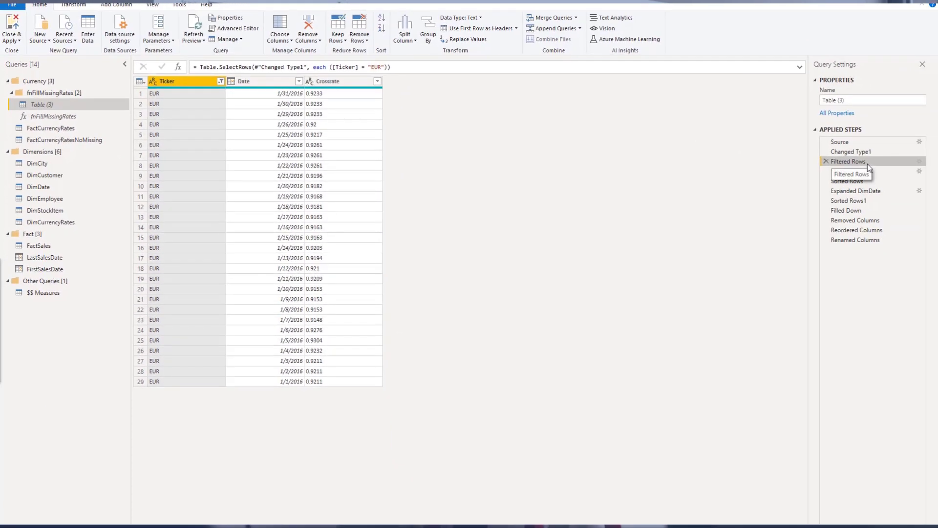
click(870, 171)
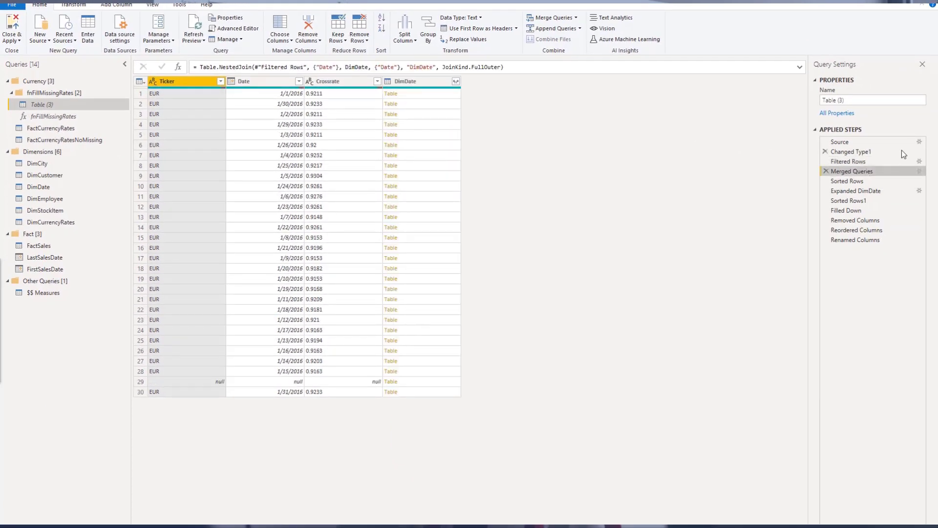
click(919, 172)
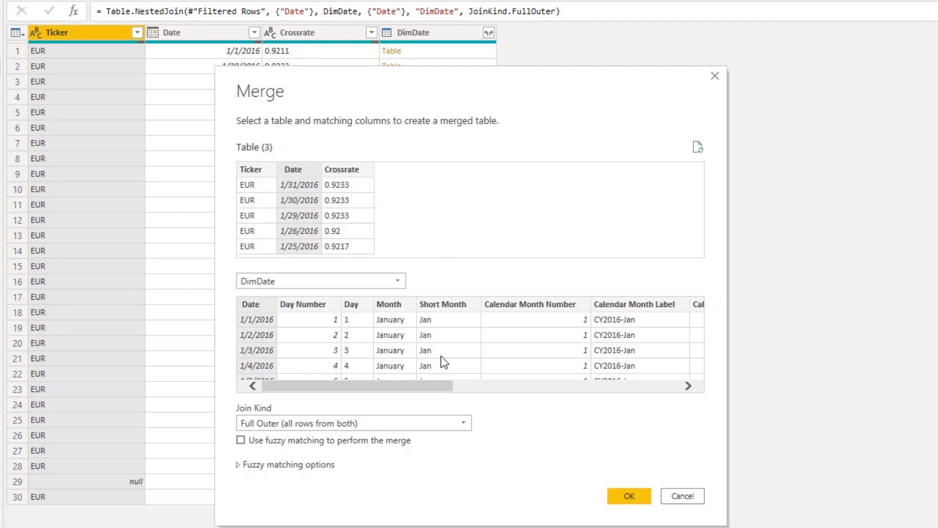
click(291, 425)
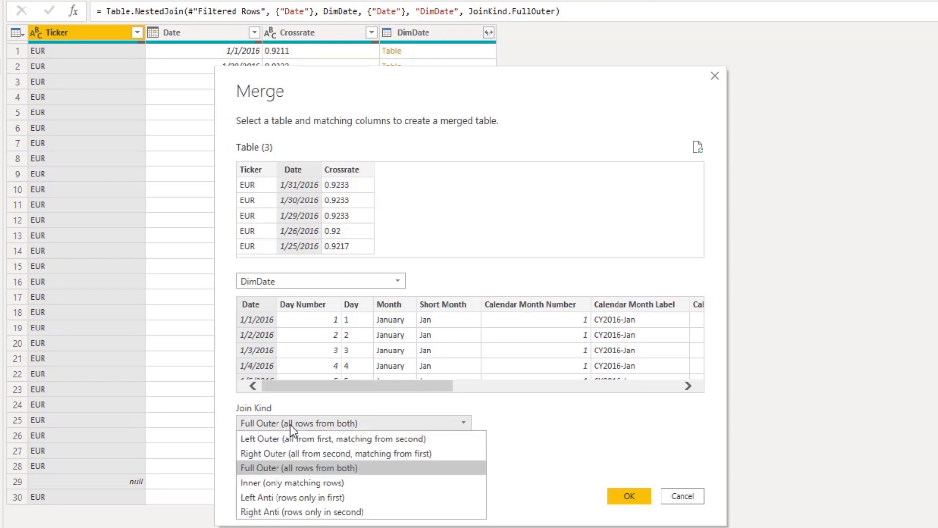
click(290, 424)
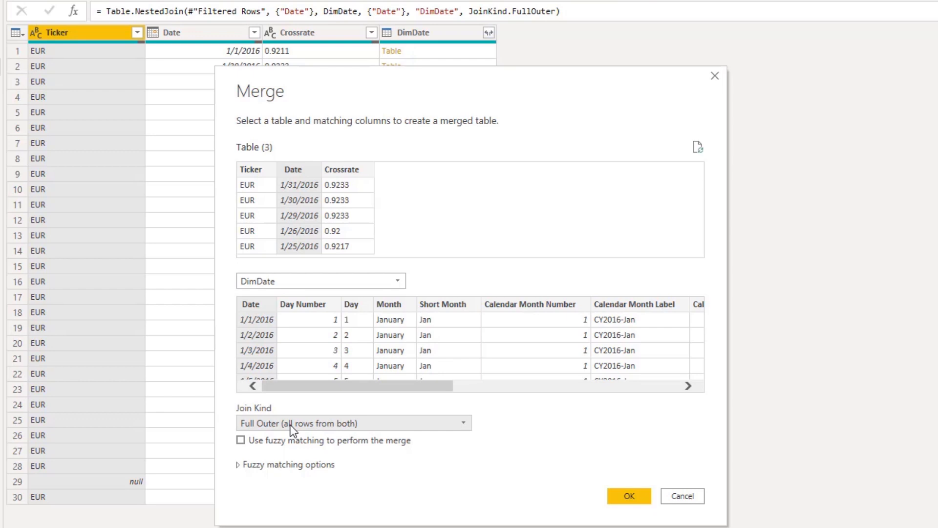
click(292, 425)
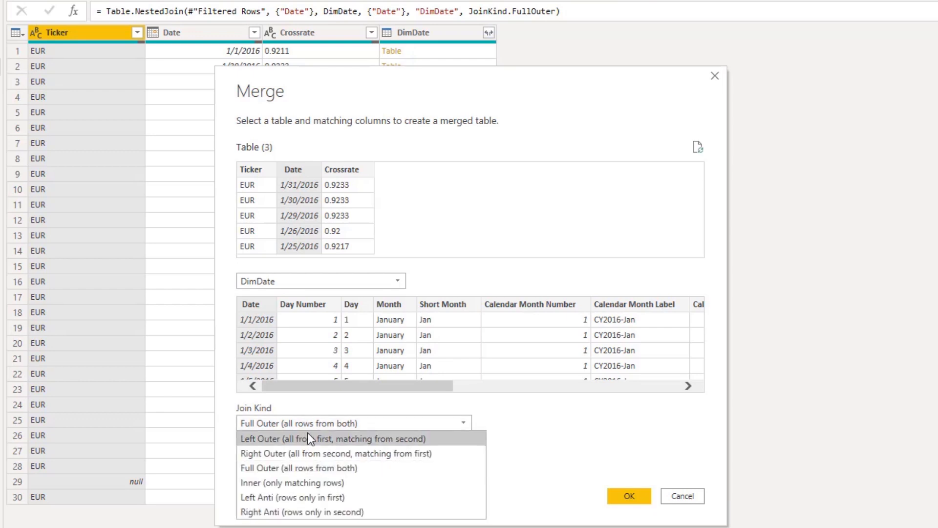
click(600, 100)
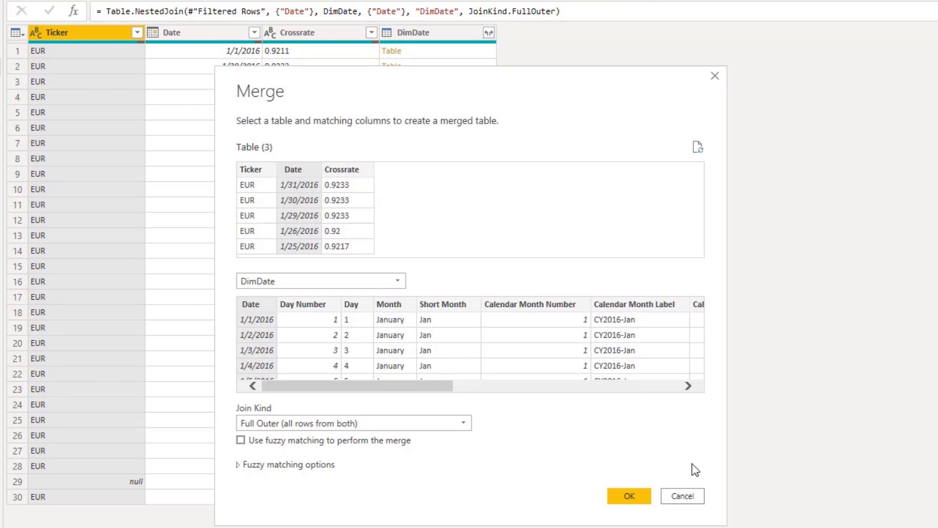
click(682, 495)
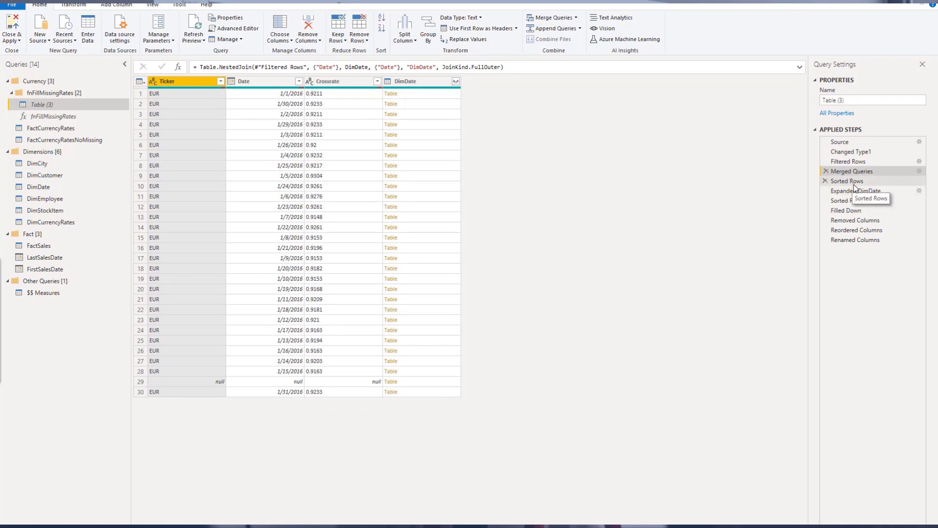
Preview a nested DimDate table in the Merged Queries step and view the Sorted Rows step
click(427, 95)
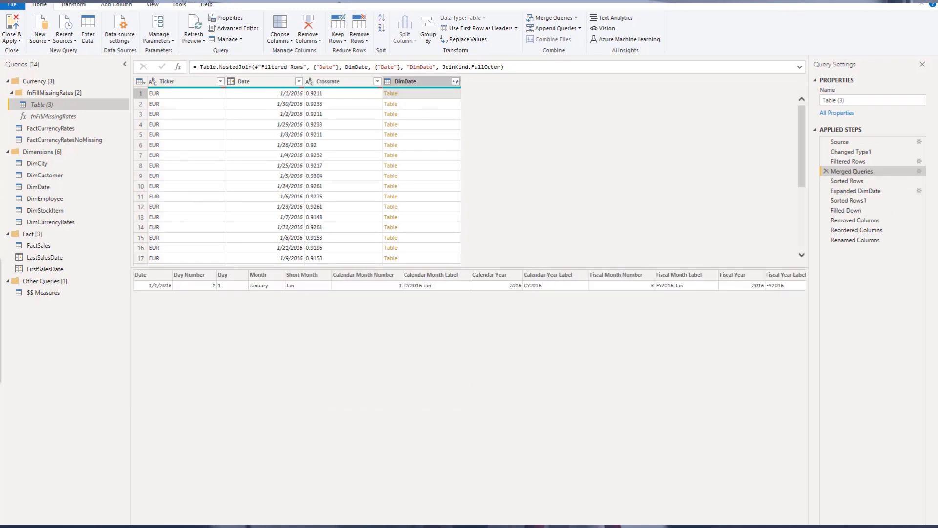
drag(364, 527, 234, 527)
click(868, 180)
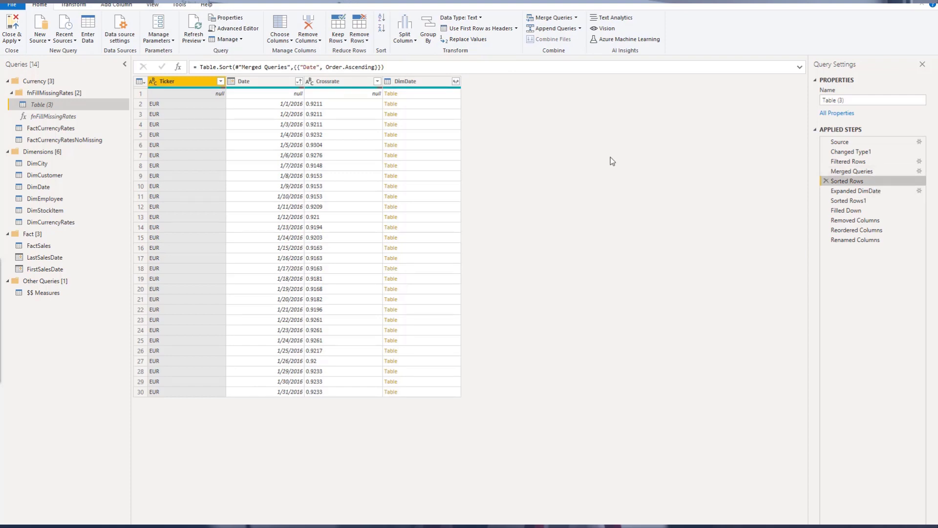
Open the expand settings of the Expanded DimDate step and close the dialog
click(890, 189)
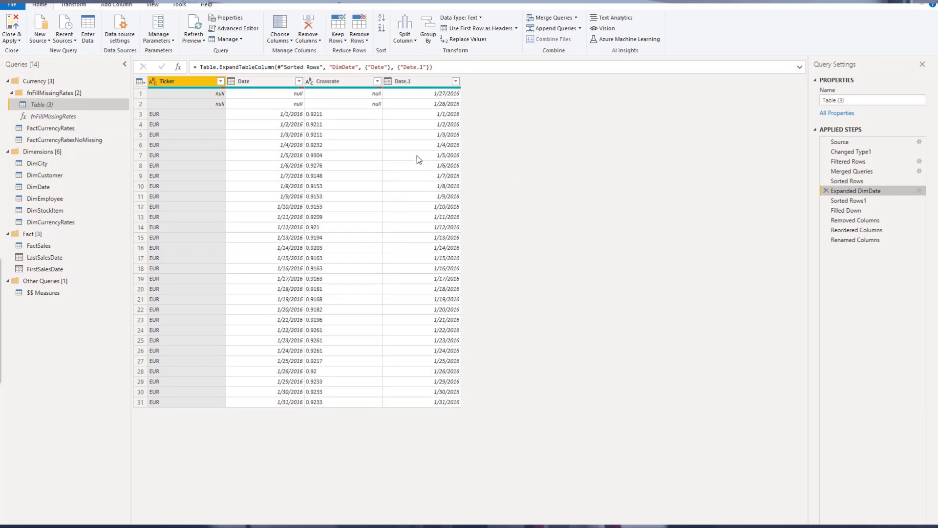
click(919, 191)
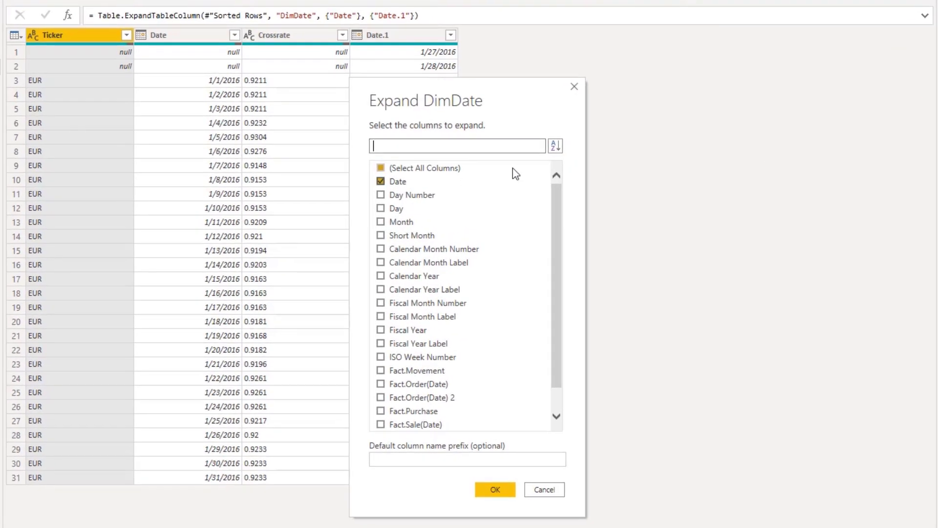
click(574, 87)
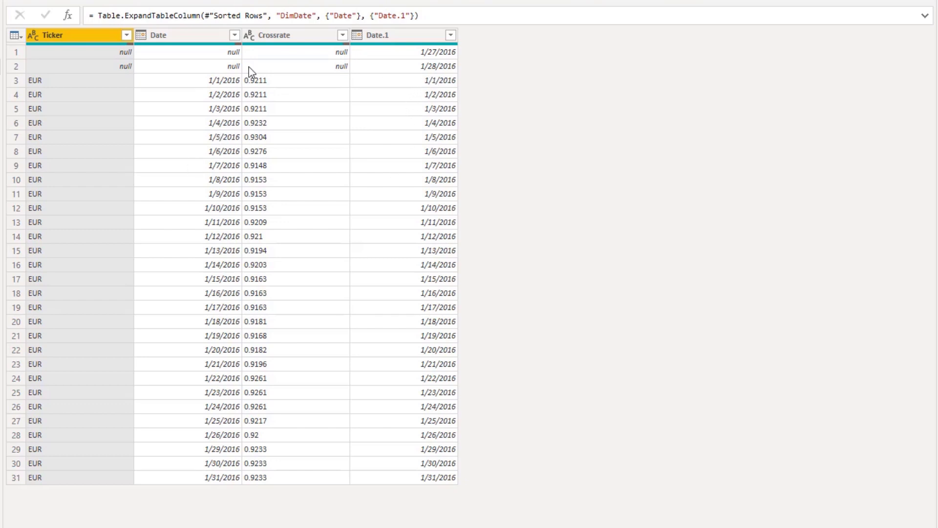
Examine the expanded Date.1 column values, including the rows with null Ticker and Crossrate
click(454, 84)
click(454, 96)
click(112, 111)
click(235, 112)
click(434, 108)
scroll(435, 245, down, 2)
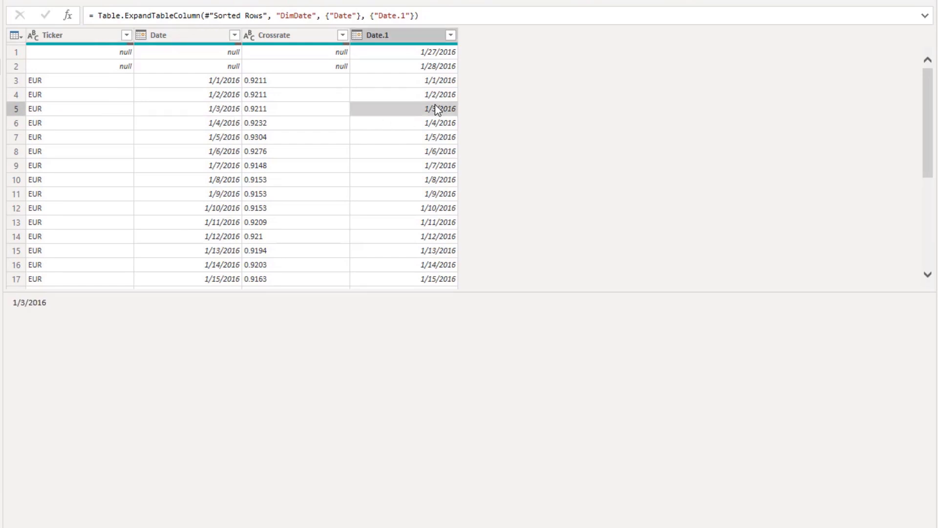
drag(484, 291, 434, 385)
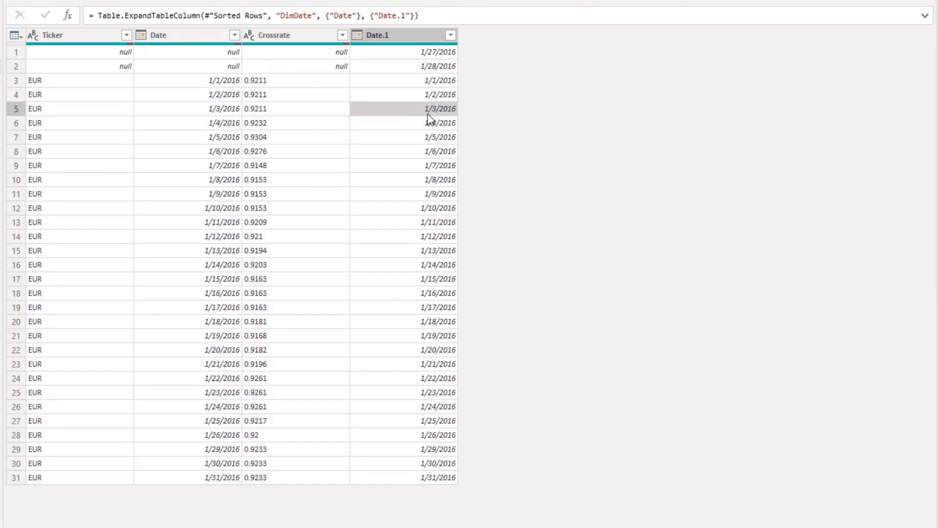
click(442, 51)
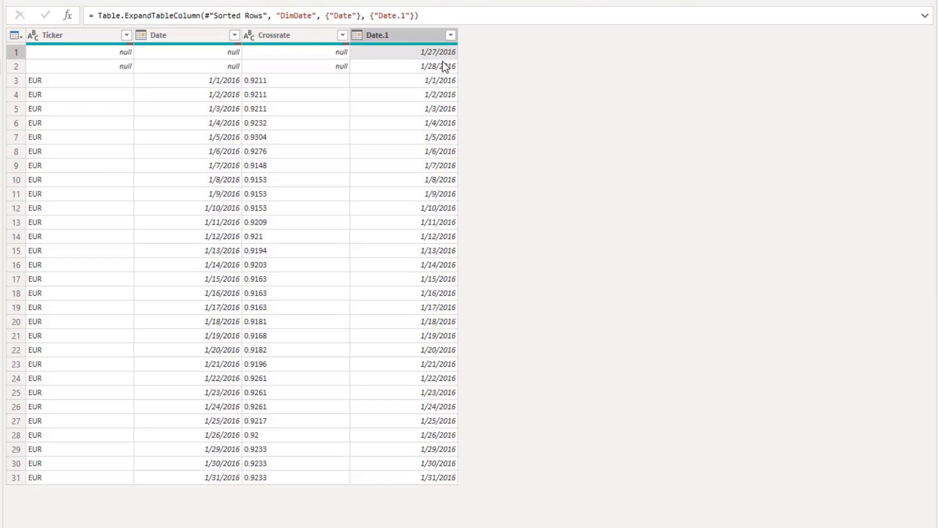
click(447, 66)
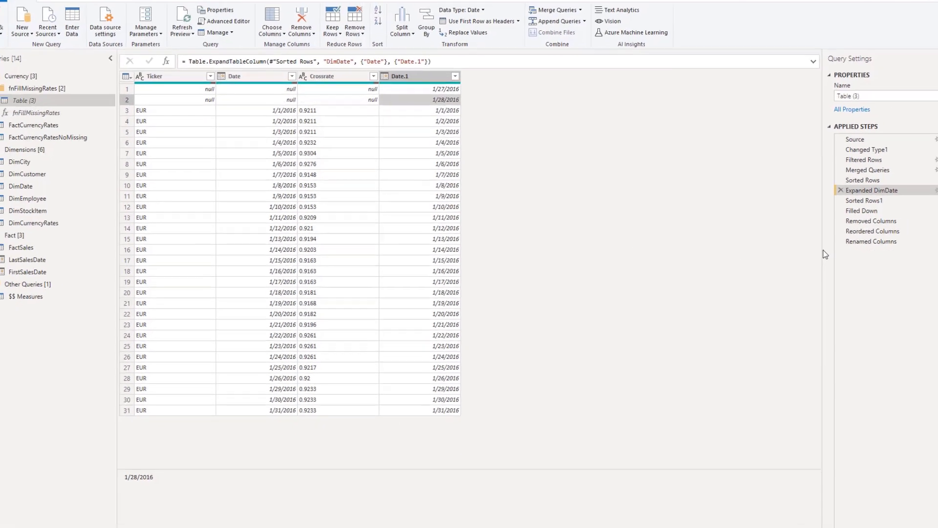
Step through the Sorted Rows1, Filled Down, Removed Columns, Reordered Columns and Renamed Columns steps
click(865, 200)
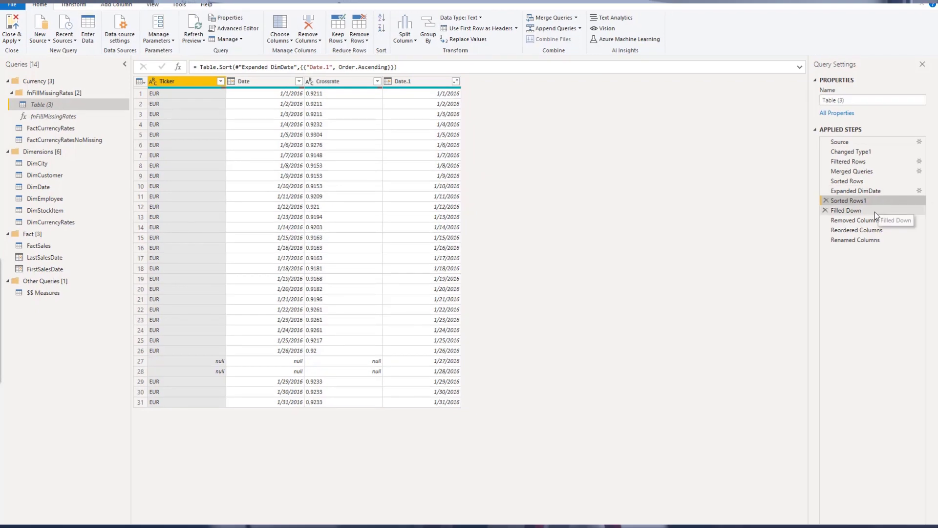
click(875, 212)
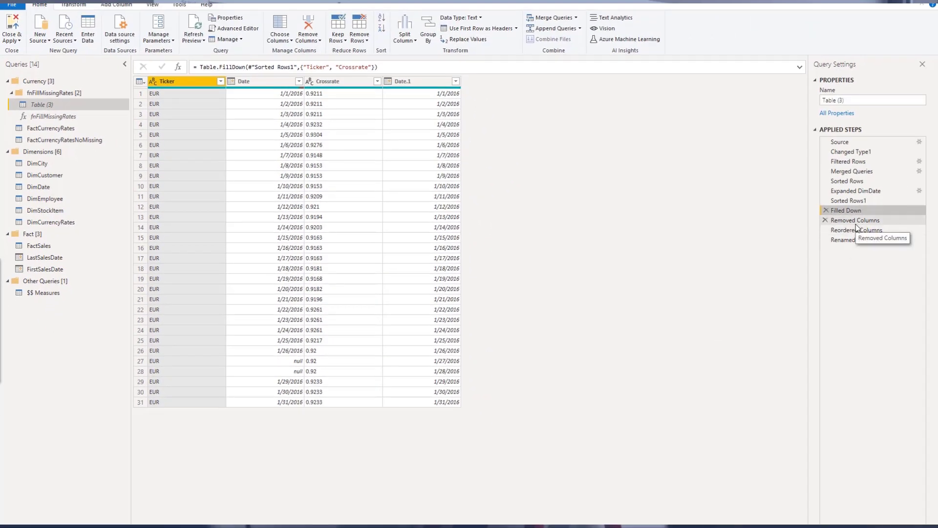
click(856, 225)
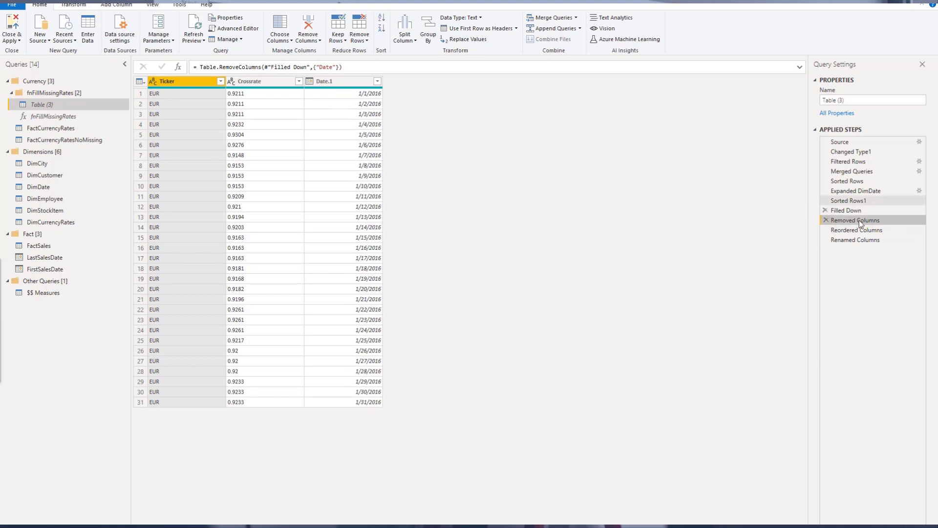
click(846, 211)
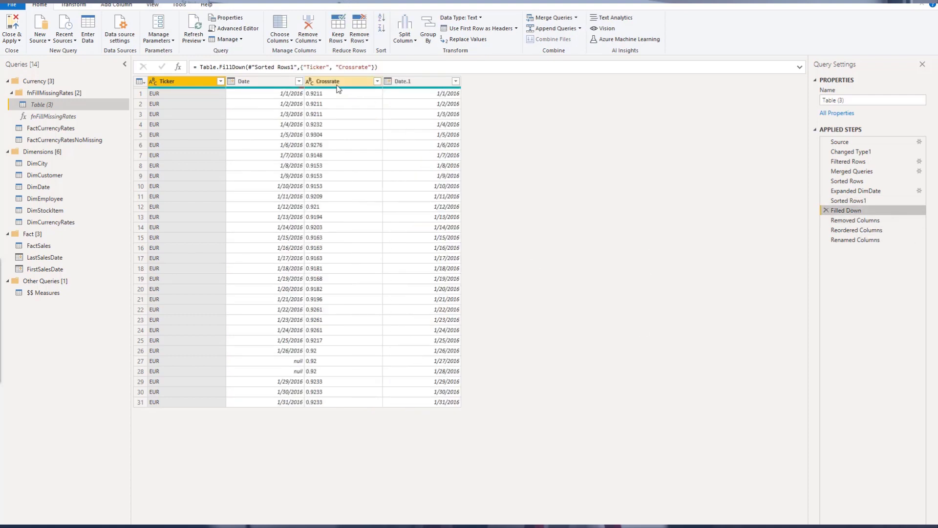
click(862, 221)
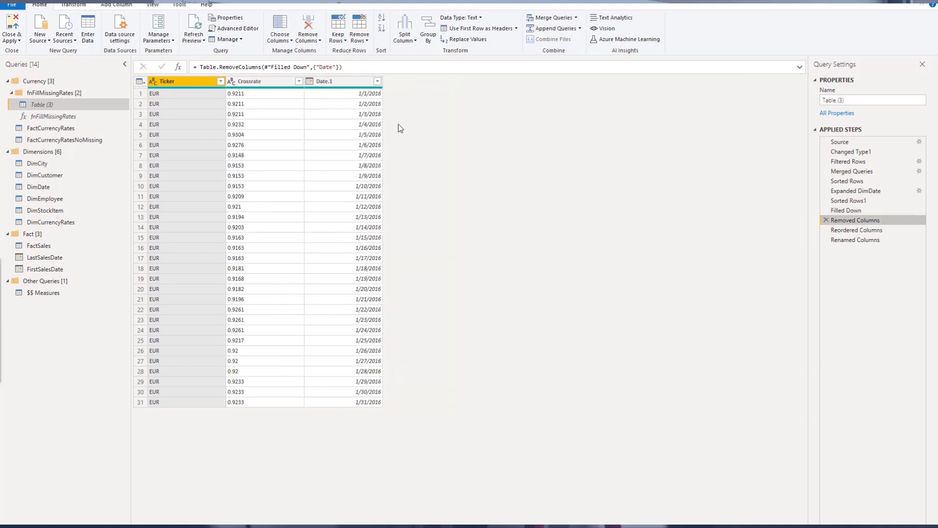
click(856, 230)
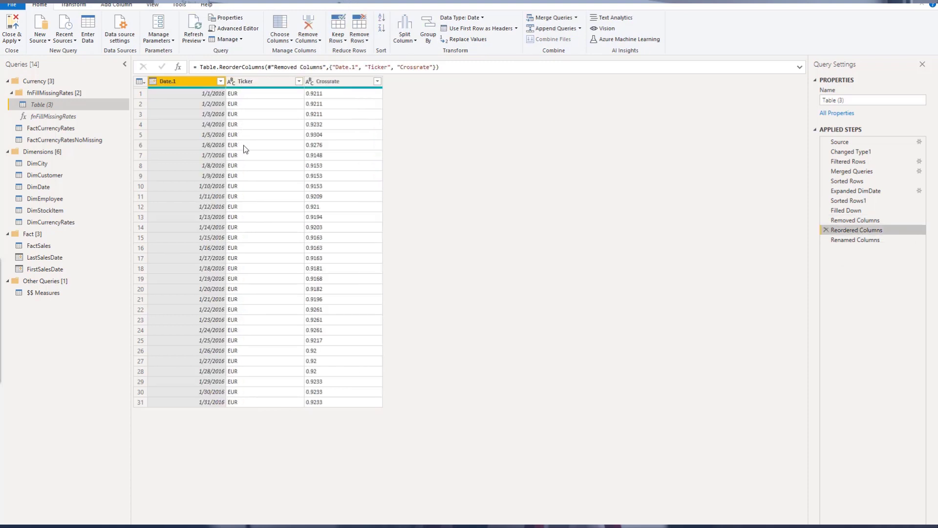
click(878, 239)
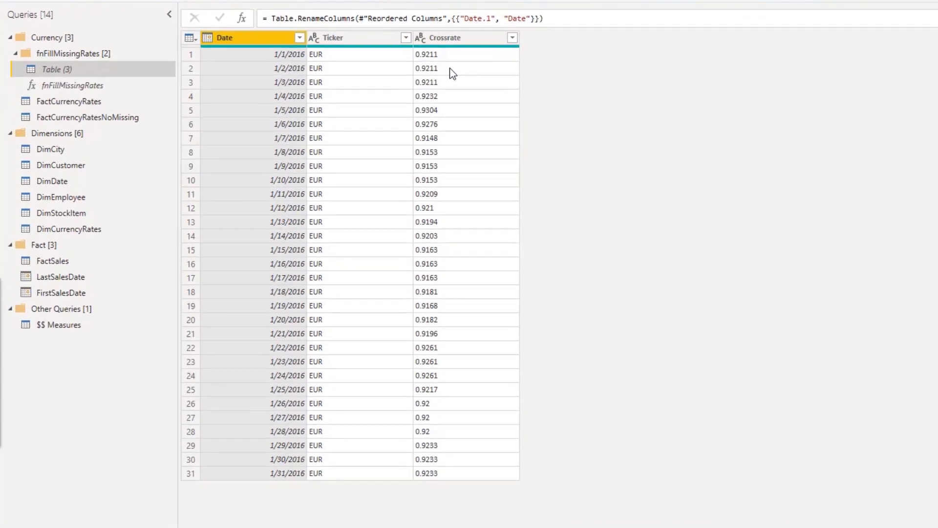
Change the Crossrate column's data type to Decimal Number
click(456, 41)
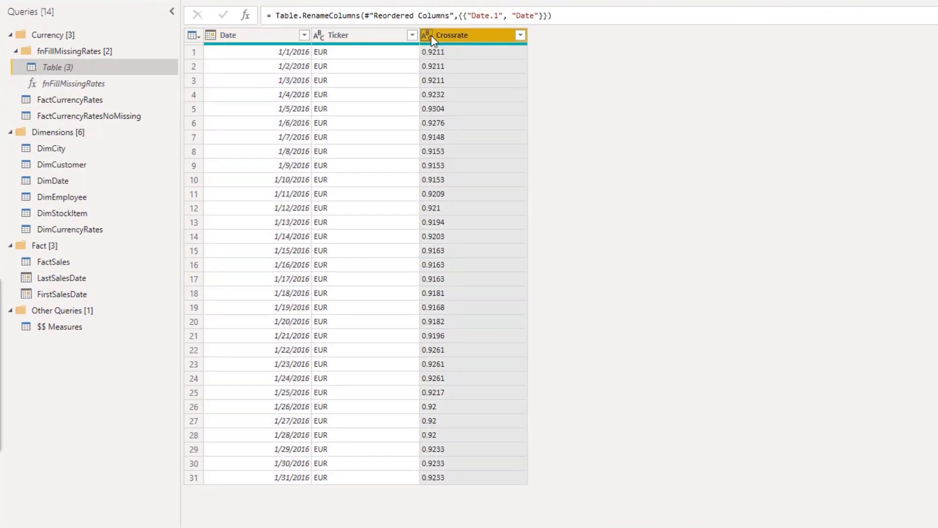
click(430, 35)
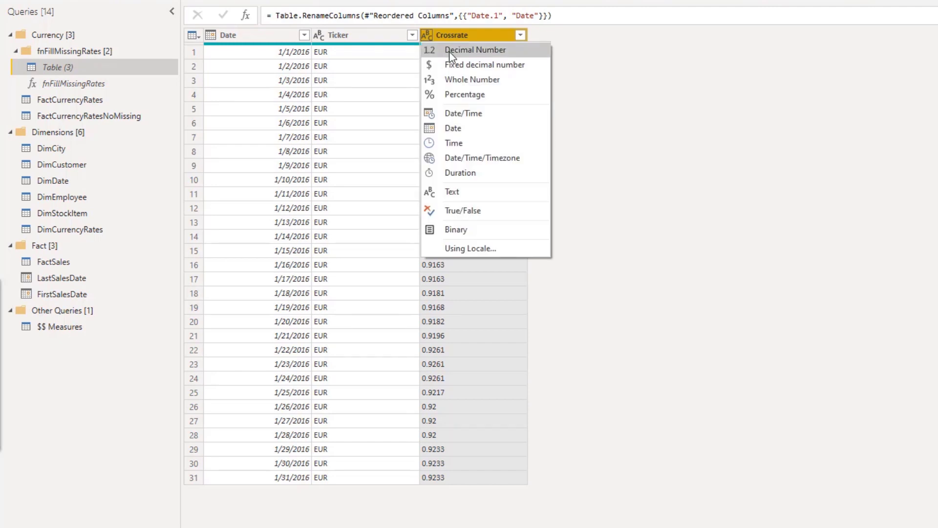
click(468, 52)
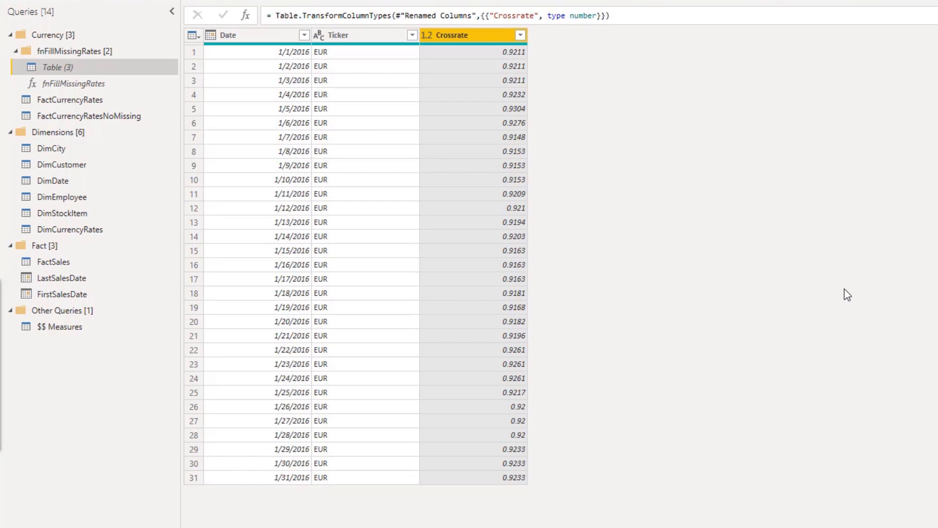
Switch to FactCurrencyRates, then to the Grouped Rows step of FactCurrencyRatesNoMissing
click(64, 100)
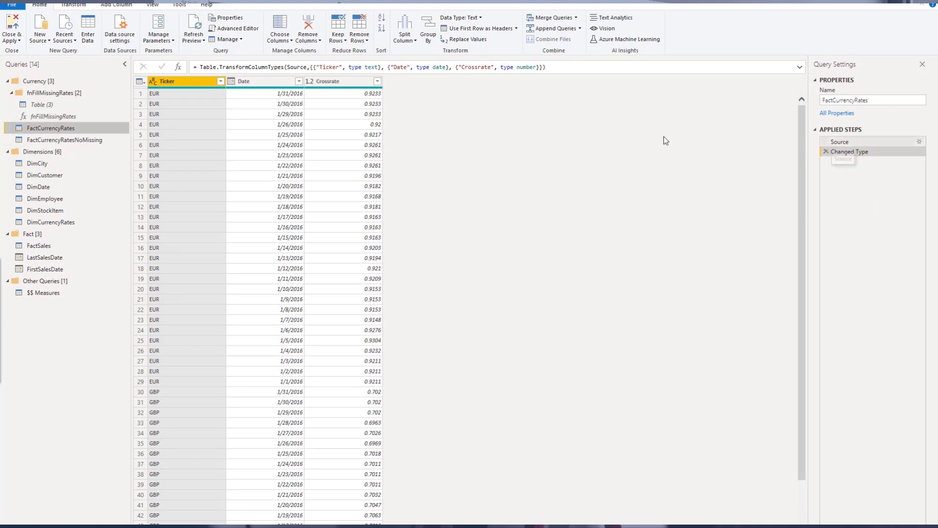
click(78, 141)
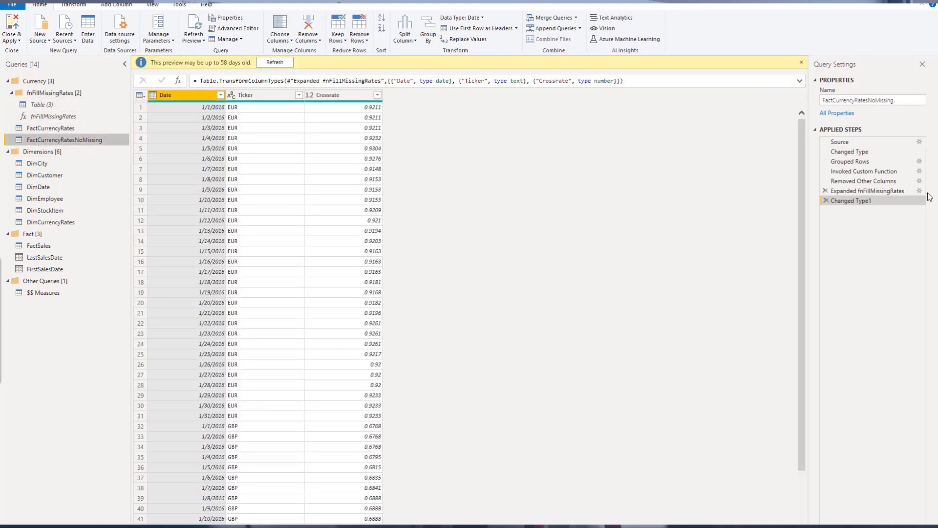
click(875, 162)
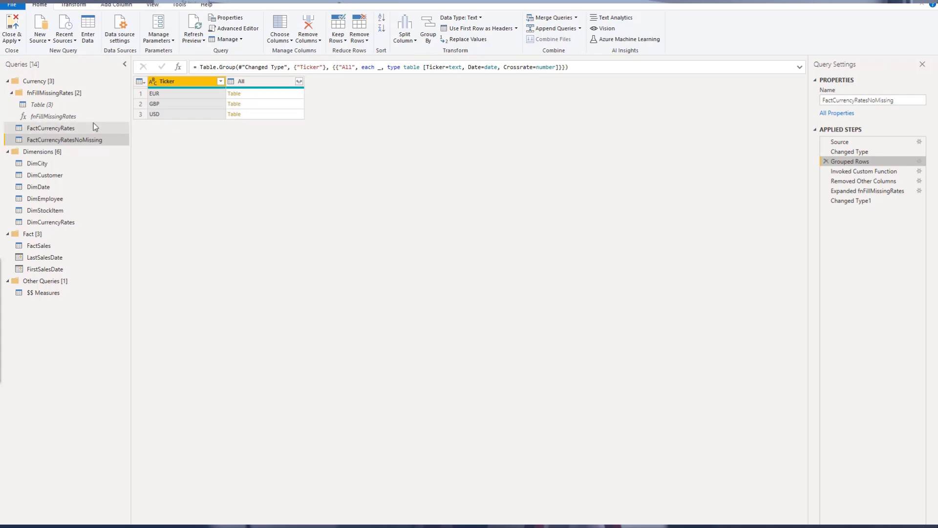
Open the Table (3) query's context menu to point out Create Function, then dismiss it
click(70, 107)
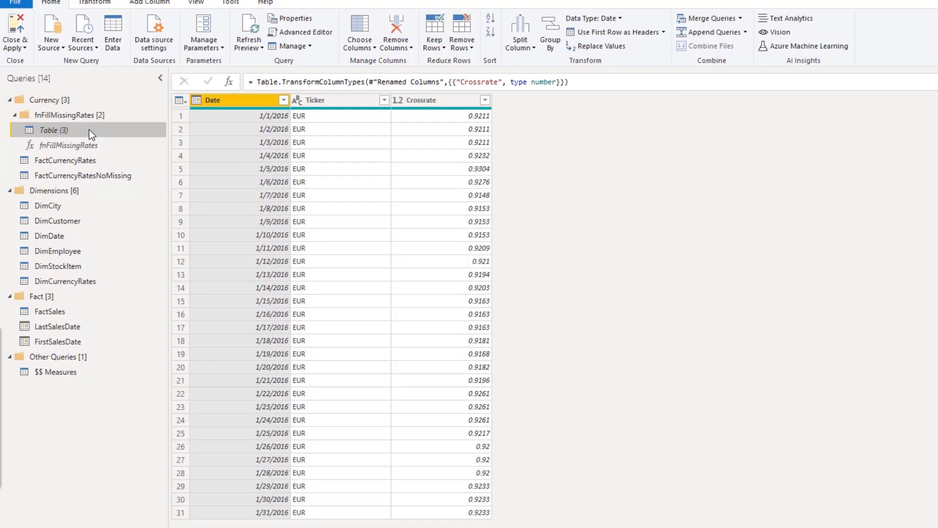
right_click(89, 130)
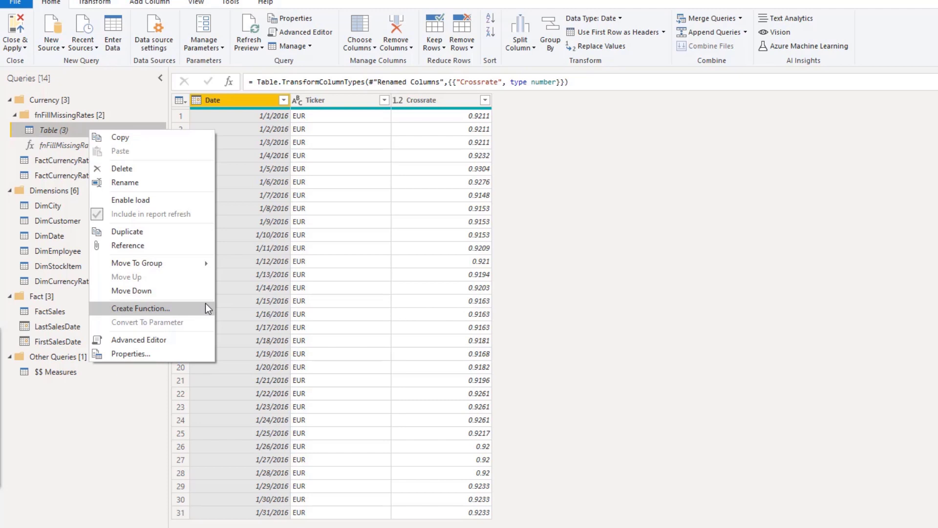
click(650, 281)
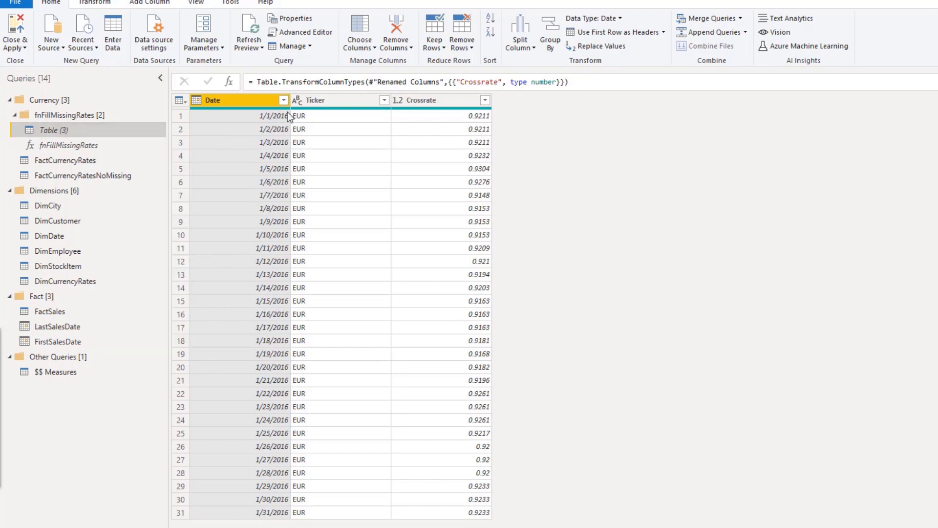
Open the fnFillMissingRates function in the Advanced Editor
click(137, 146)
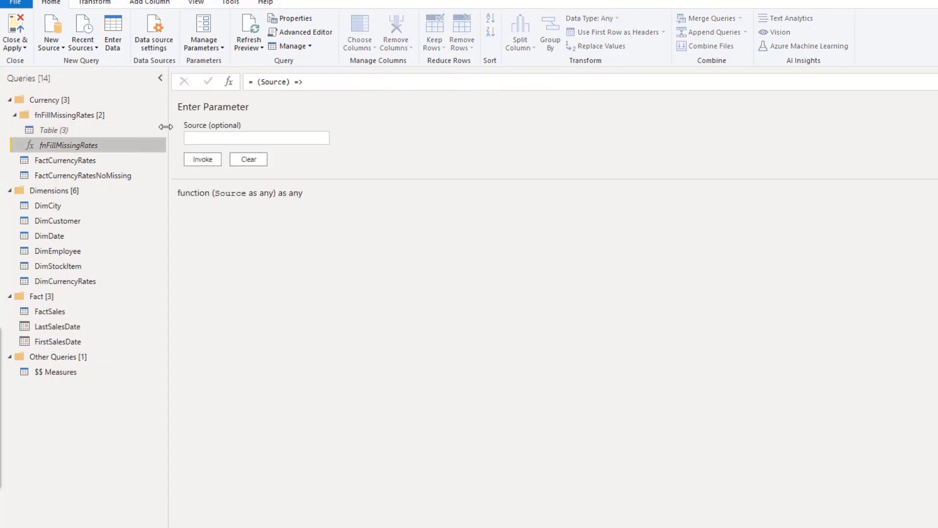
click(270, 32)
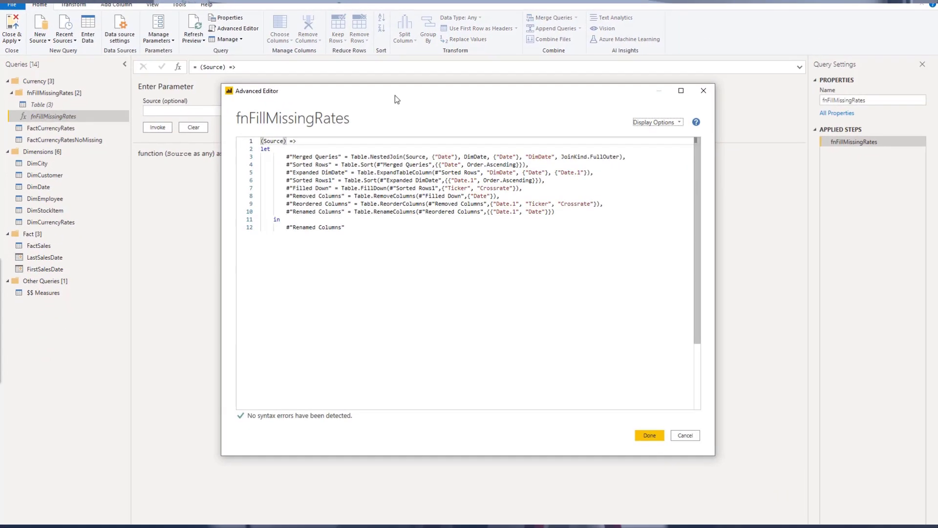
Close the fnFillMissingRates Advanced Editor without changes
drag(395, 96, 371, 96)
drag(768, 487, 778, 490)
click(768, 89)
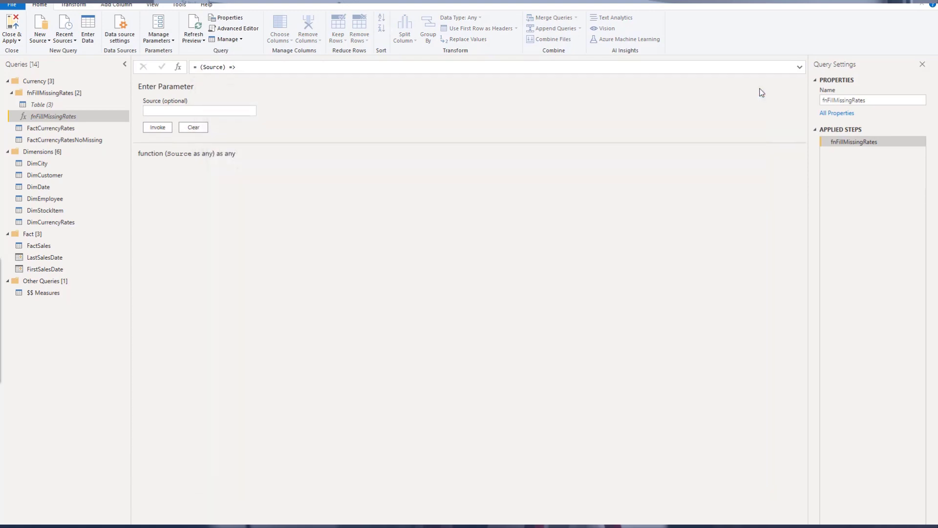
Create a parameterless function named fnExample from the Table (3) query
click(45, 106)
right_click(45, 106)
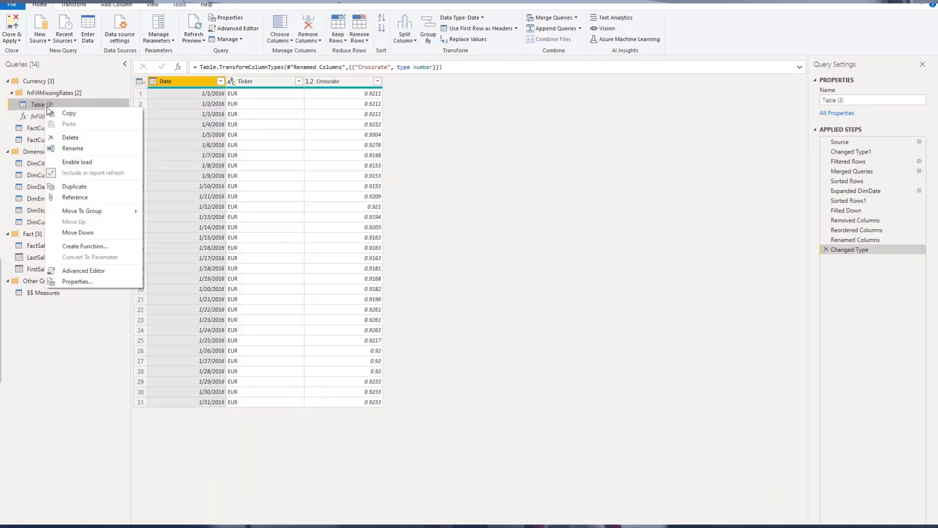
click(125, 257)
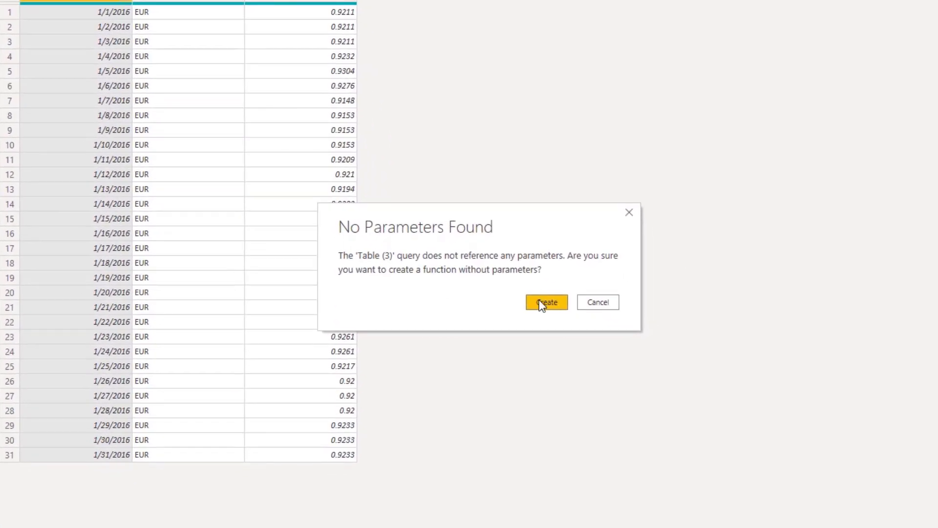
click(541, 303)
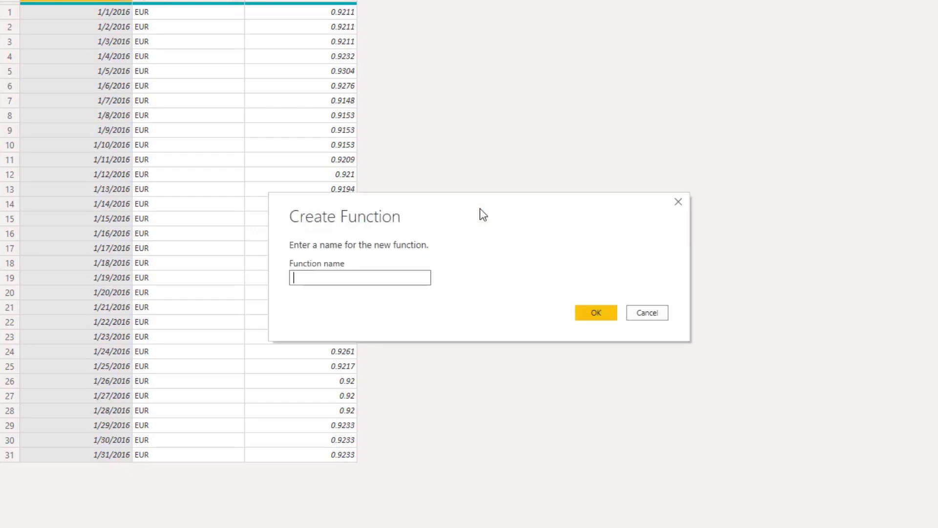
text(fnExampe)
key(BackSpace)
text(le)
key(Return)
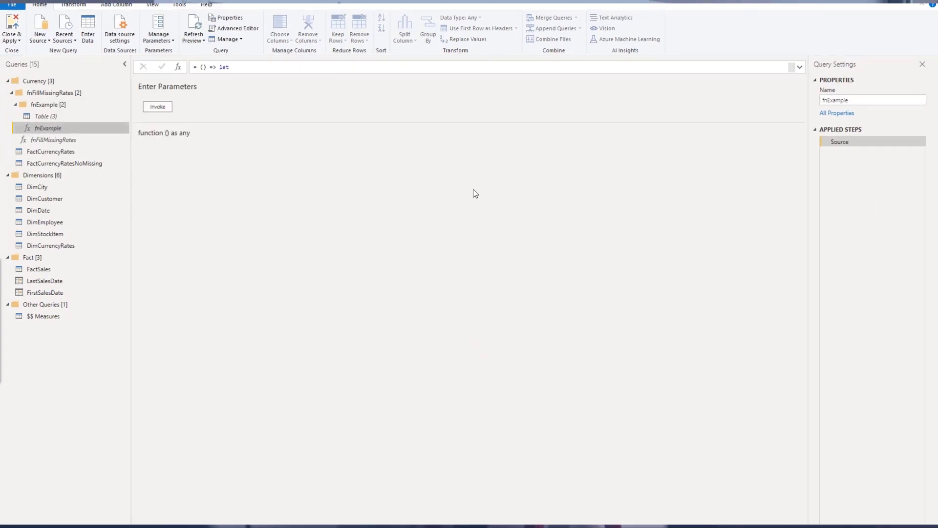
Open fnExample in the Advanced Editor, accepting the edit warning, and delete the embedded Source data step
click(232, 29)
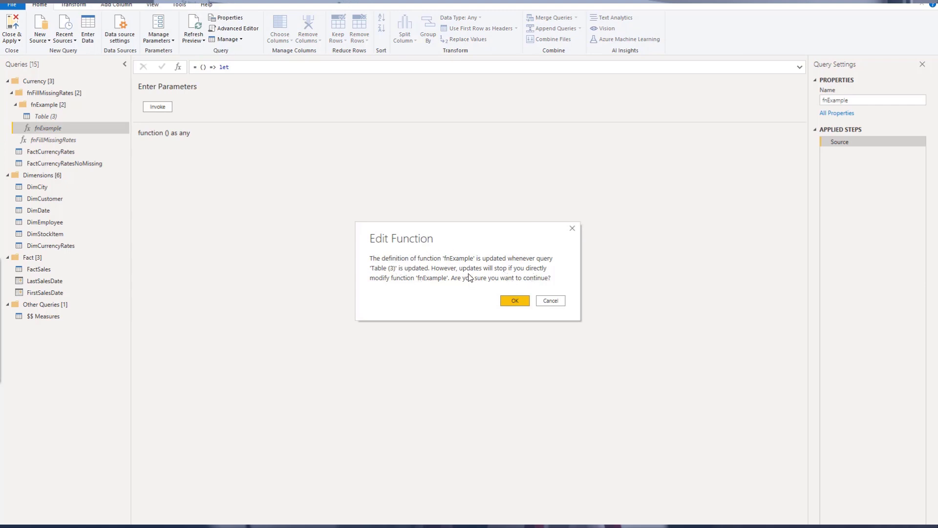
click(514, 299)
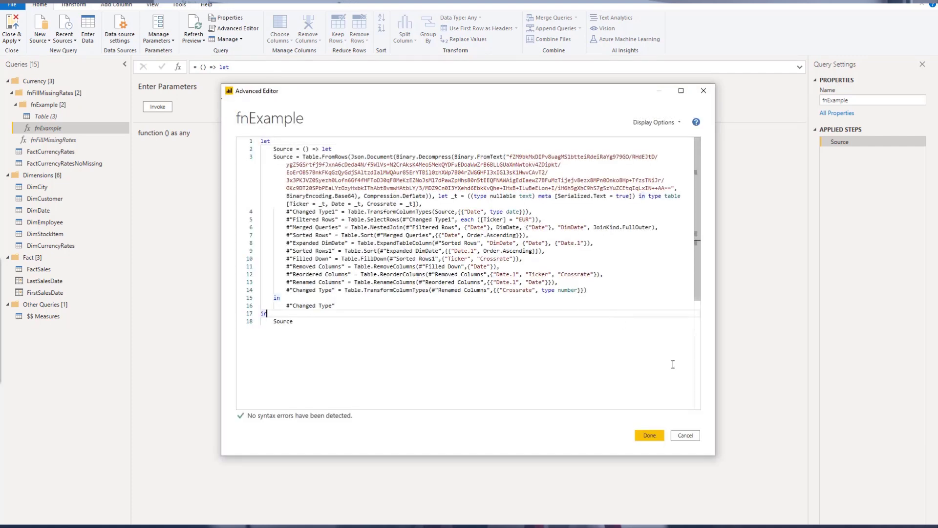
drag(715, 447, 785, 448)
click(641, 328)
click(396, 235)
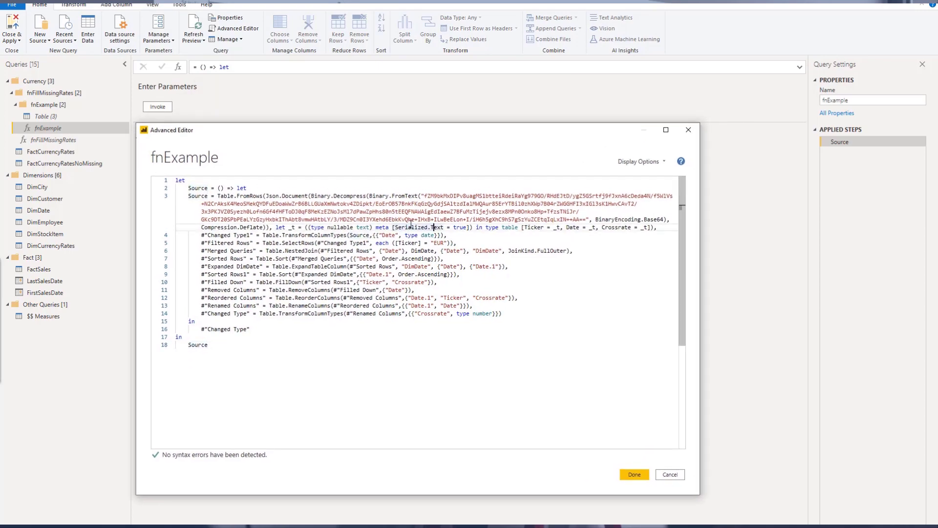
double_click(295, 197)
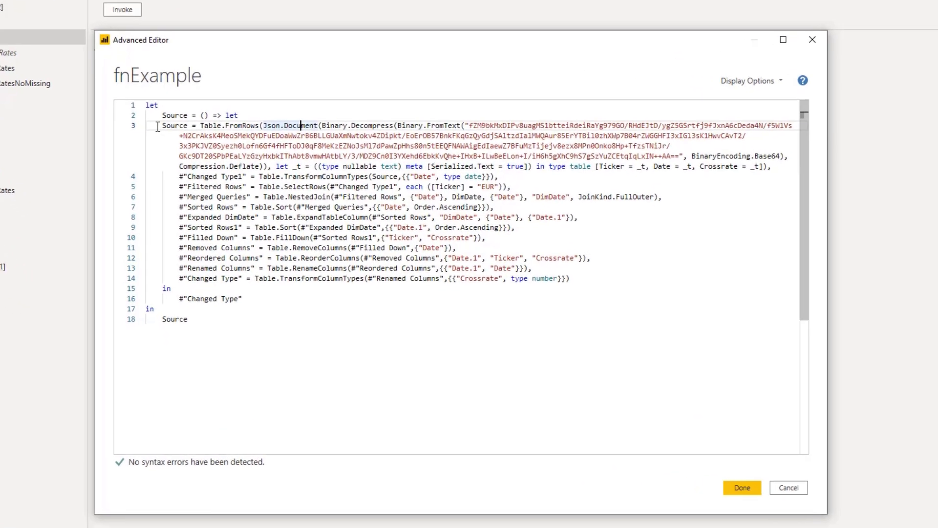
drag(186, 196, 294, 221)
drag(304, 144, 813, 146)
key(Delete)
Delete the Changed Type1 and Filtered Rows step lines from the fnExample code
click(503, 142)
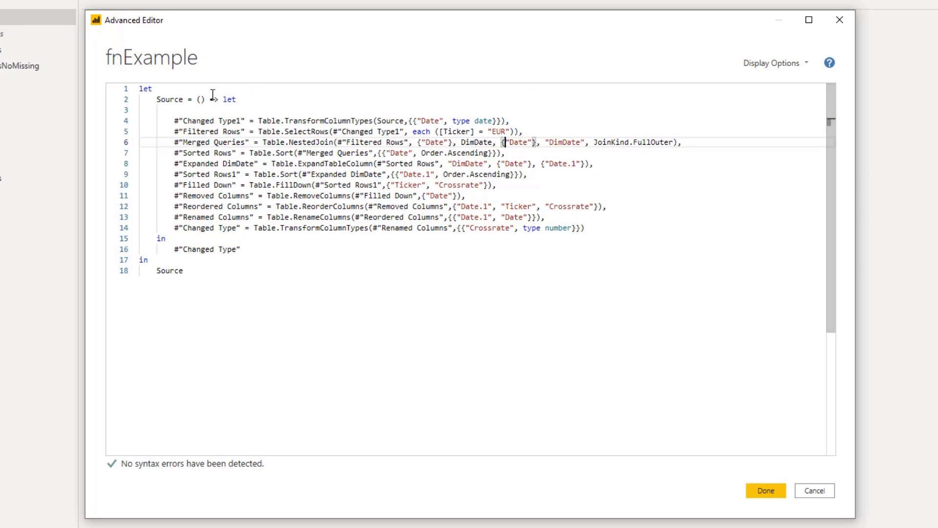
drag(171, 120, 528, 120)
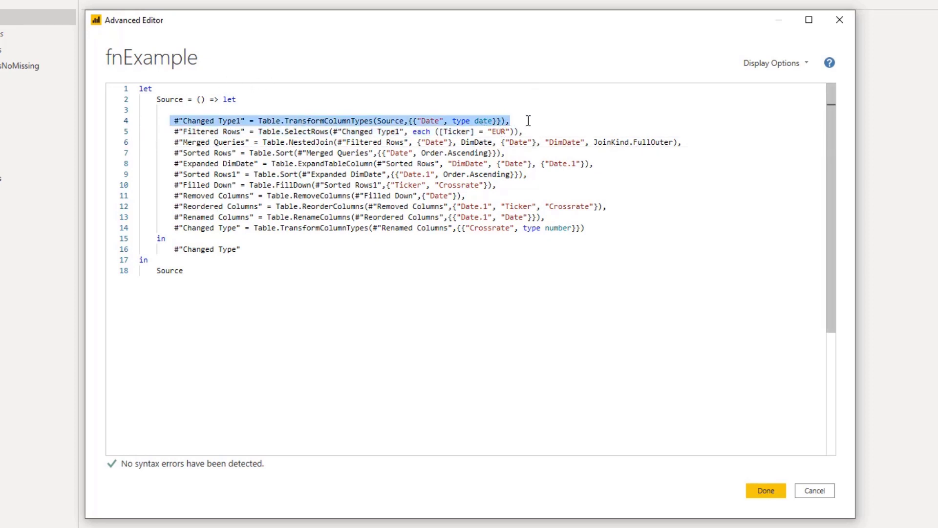
key(Delete)
key(BackSpace)
drag(175, 132, 547, 128)
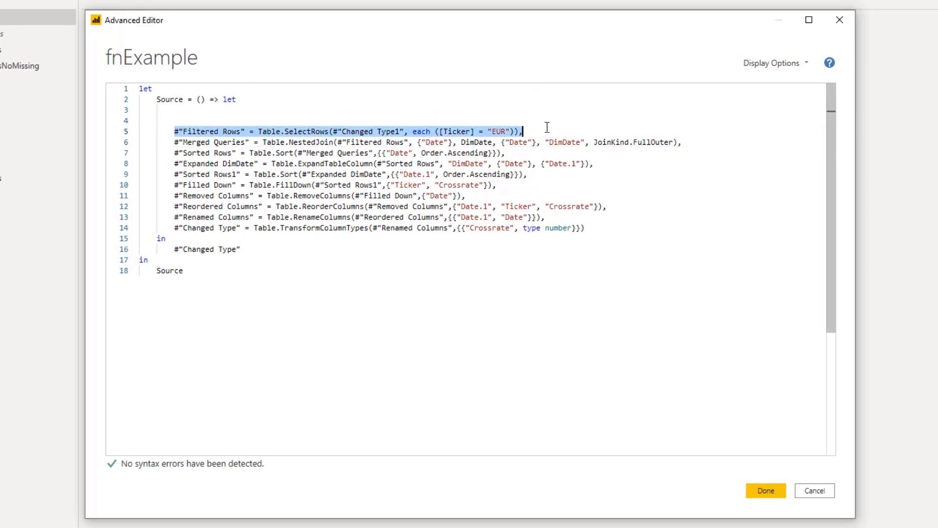
key(Delete)
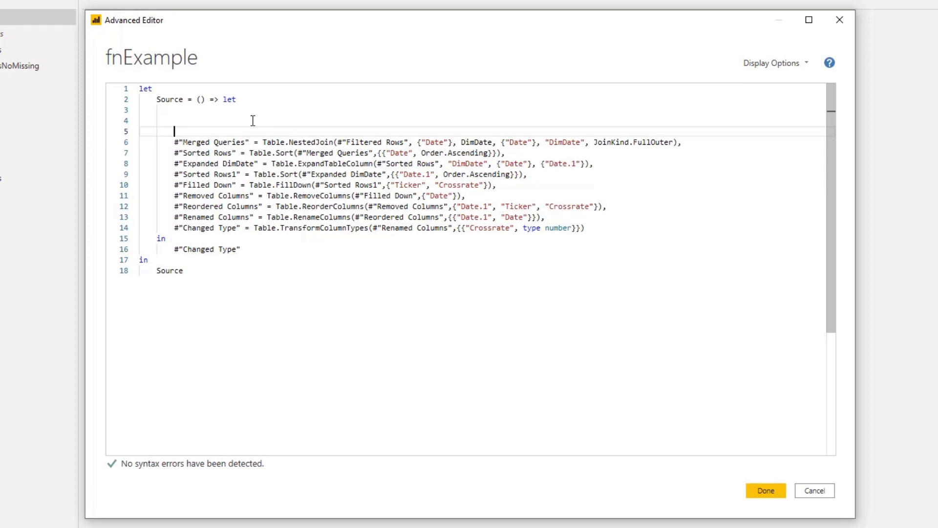
Replace the outer let and Source lines with a (Source)=> header followed by let
click(172, 88)
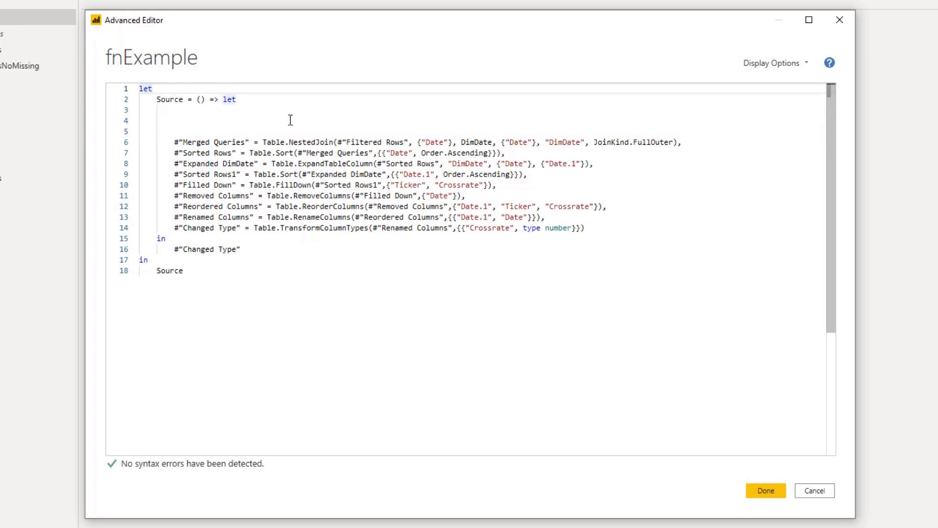
drag(237, 99, 139, 89)
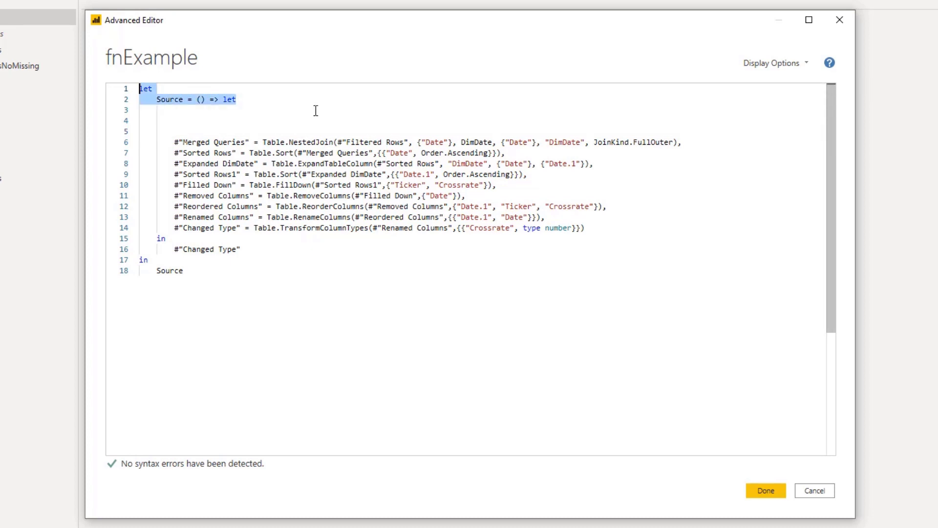
key(Delete)
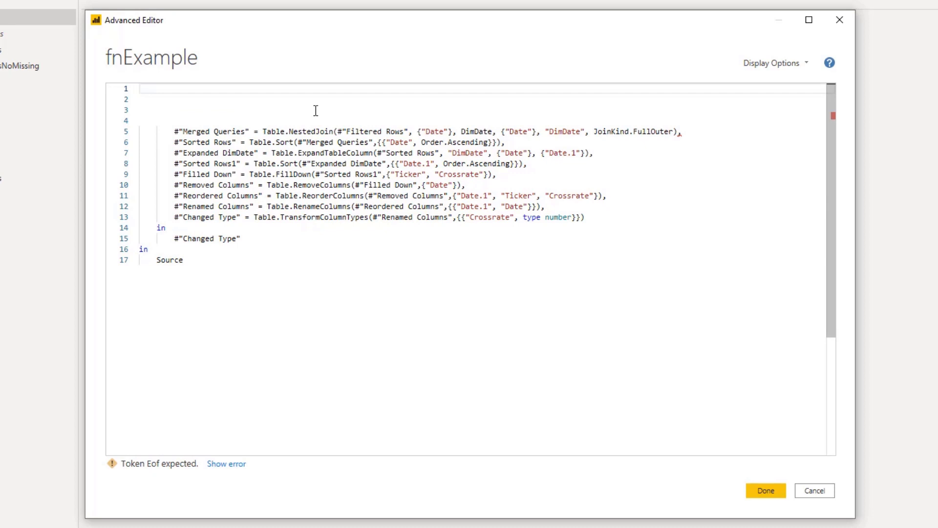
text(()
key(Escape)
text(Source)=>)
key(Return)
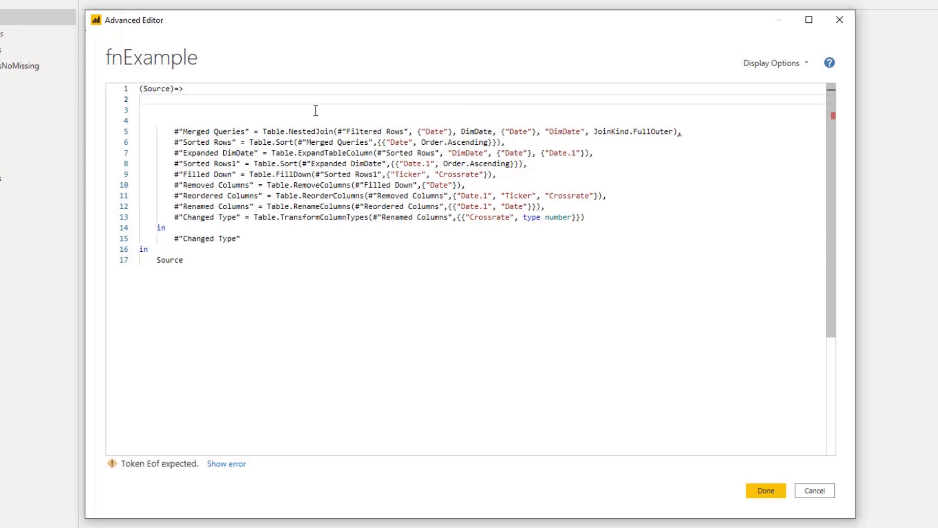
text(let)
key(Escape)
key(Delete)
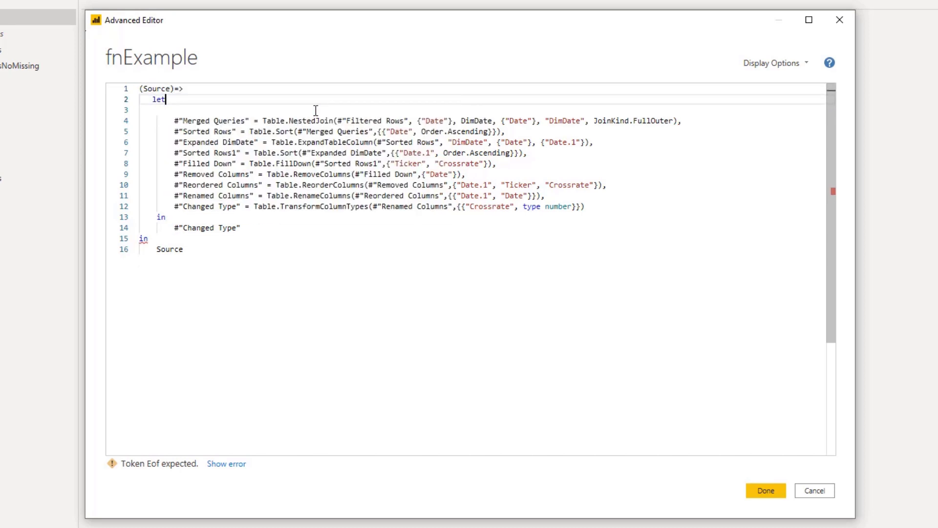
Make the Merged Queries NestedJoin use Source instead of #"Filtered Rows" as its first table
click(227, 104)
click(405, 121)
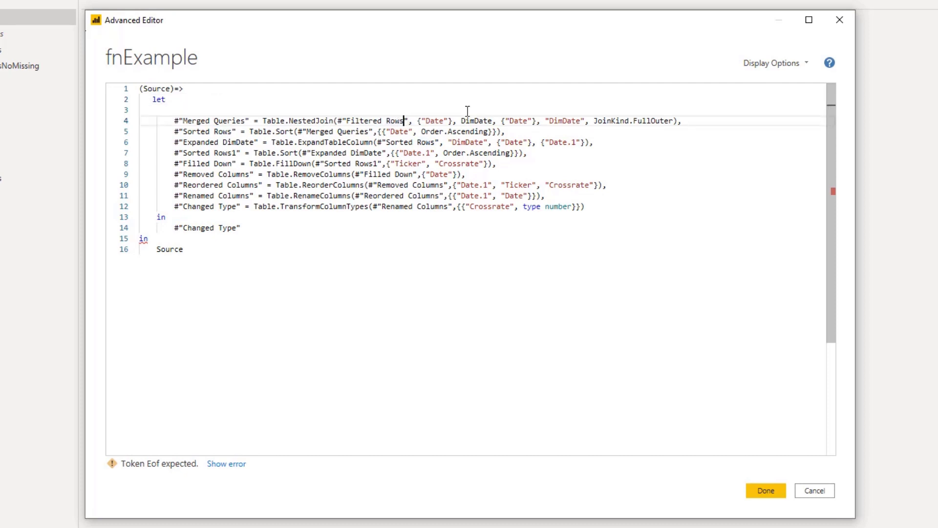
key(Left)
key(ctrl+shift+Left)
key(ctrl+shift+Left)
key(ctrl+shift+Left)
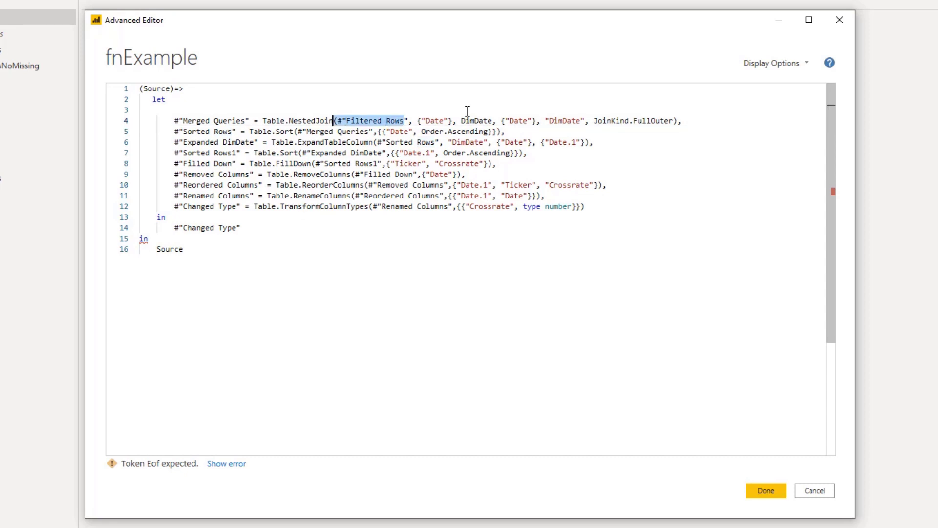
key(Right)
key(Right)
key(ctrl+shift+Left)
key(ctrl+shift+Left)
key(BackSpace)
key(BackSpace)
key(BackSpace)
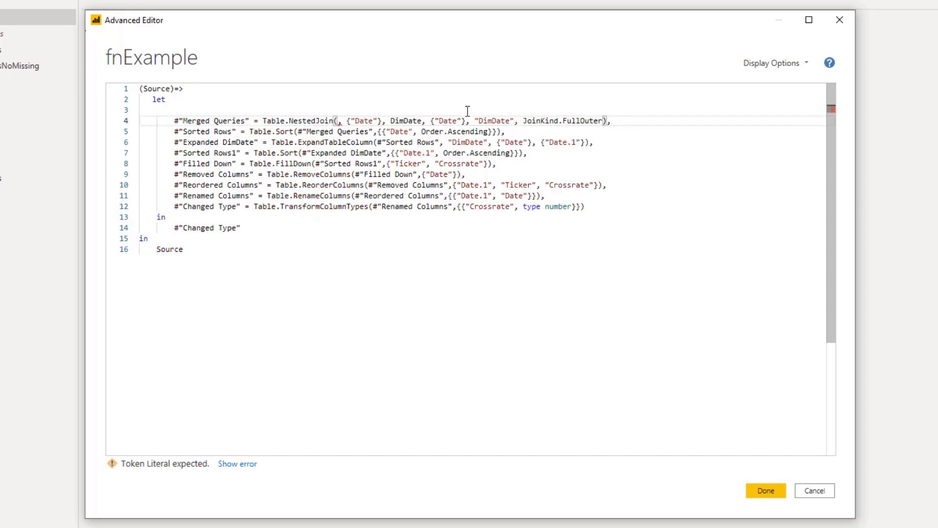
text(Source)
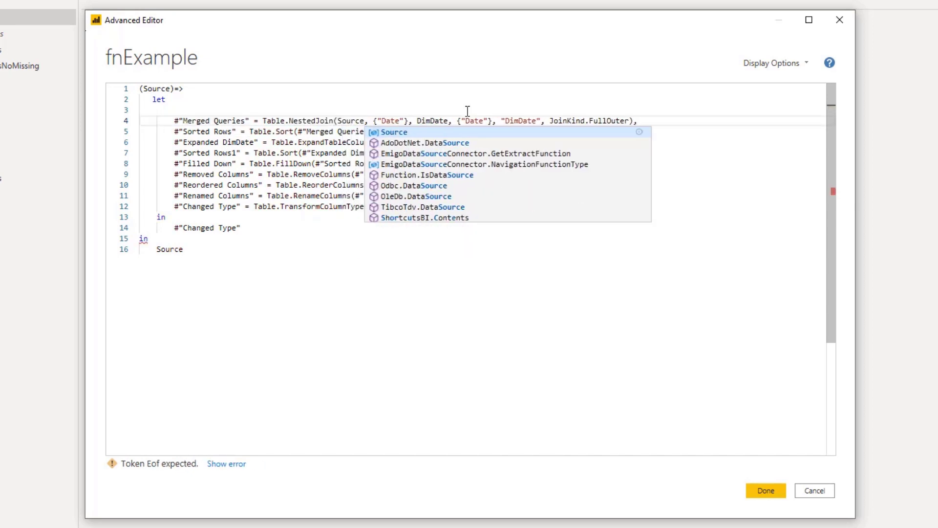
key(Escape)
key(Down)
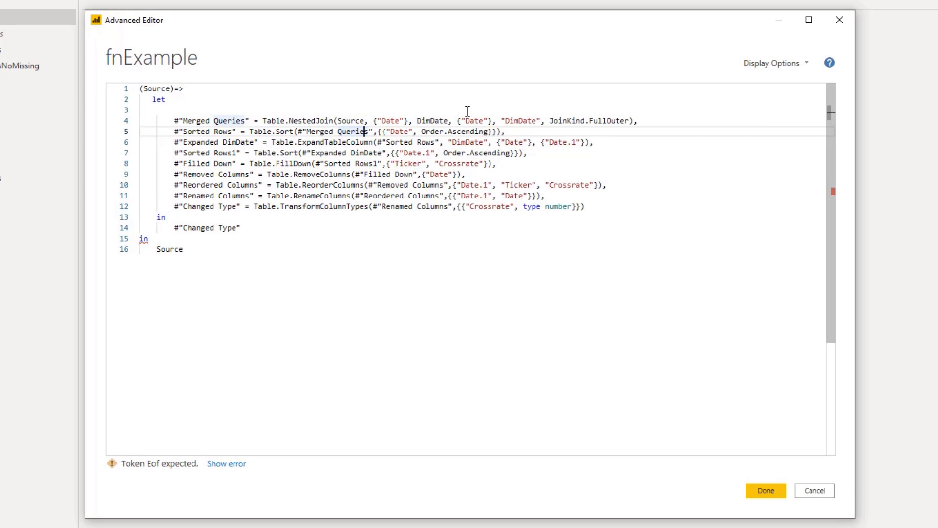
key(Up)
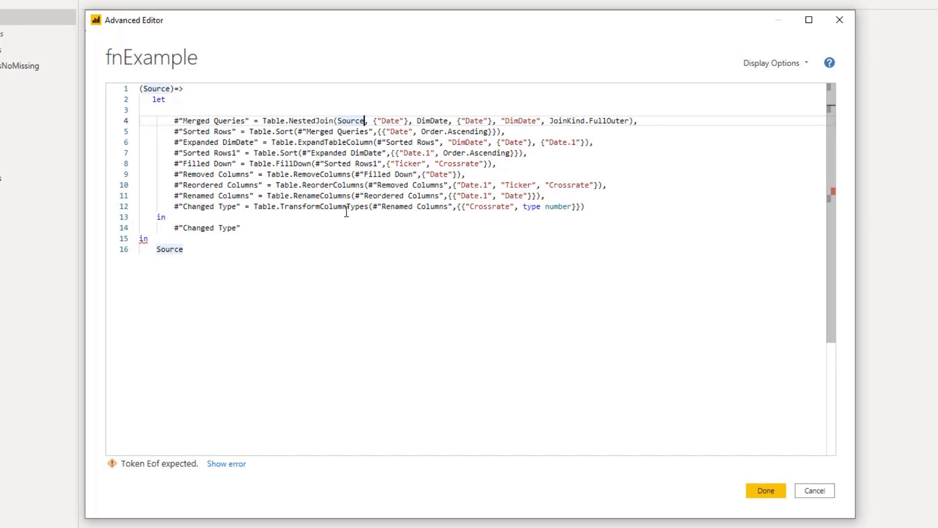
Remove the trailing in and Source lines and save the fnExample function
click(180, 263)
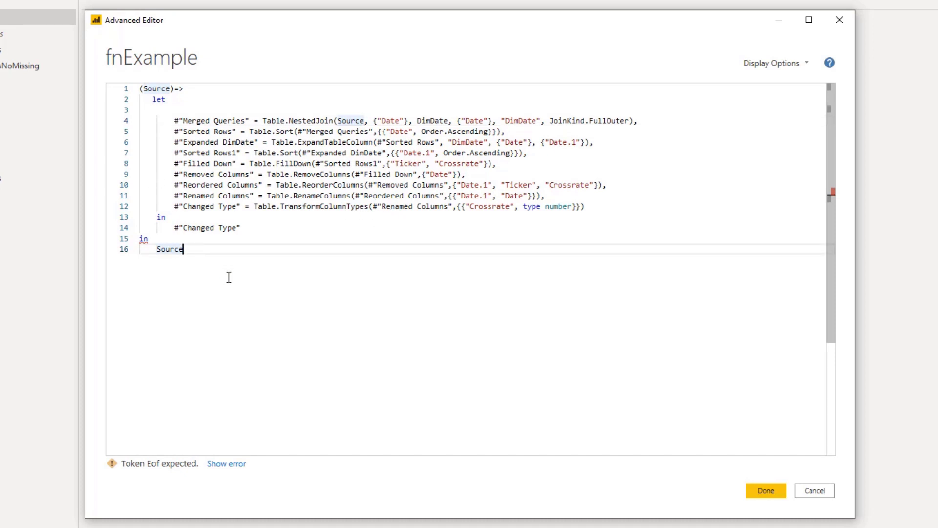
key(shift+Left)
key(shift+Left)
key(shift+Left)
key(shift+Left)
key(shift+Left)
key(shift+Left)
key(shift+Left)
key(shift+Left)
key(shift+Left)
key(shift+Up)
key(Delete)
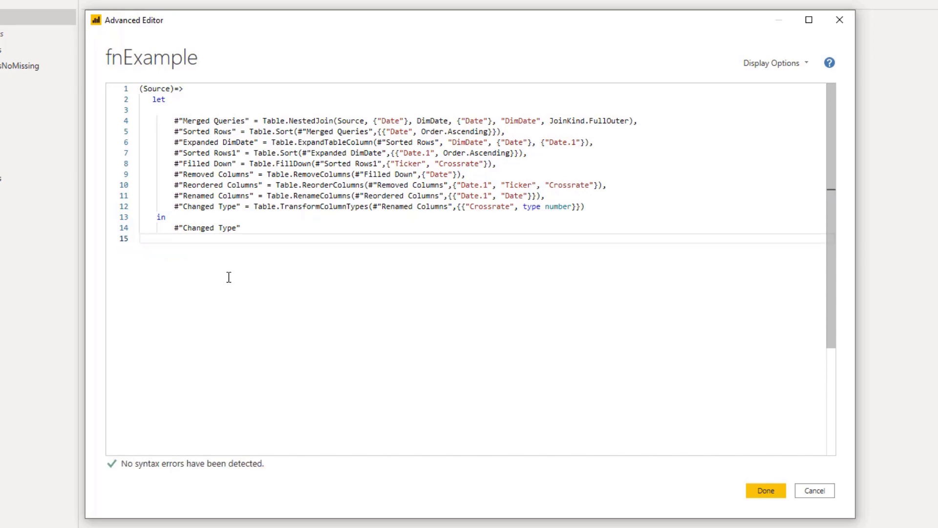
click(759, 487)
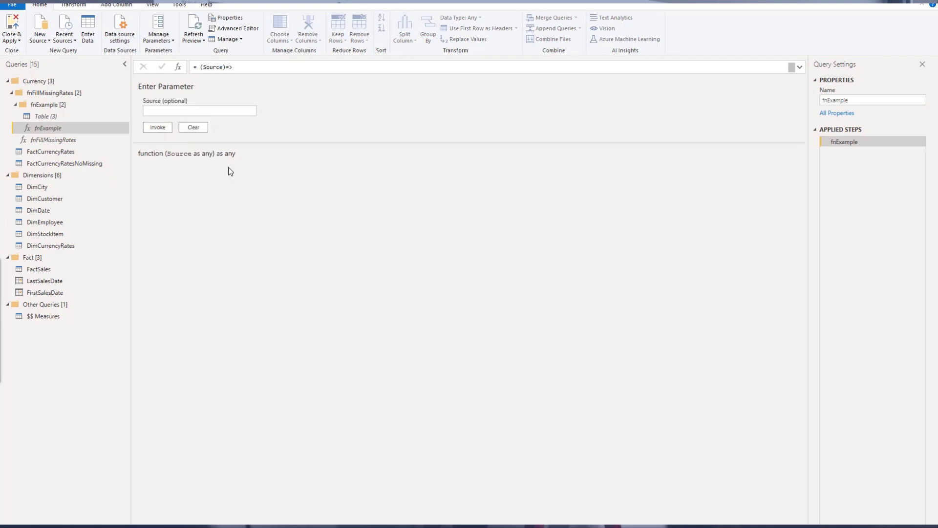
Open fnFillMissingRates in the Advanced Editor to compare its code, then close it
click(66, 140)
click(248, 29)
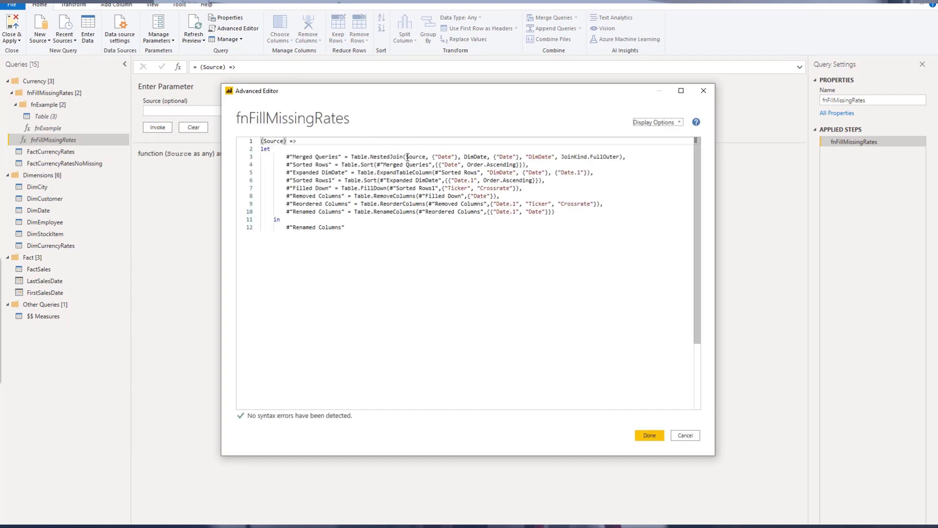
click(650, 434)
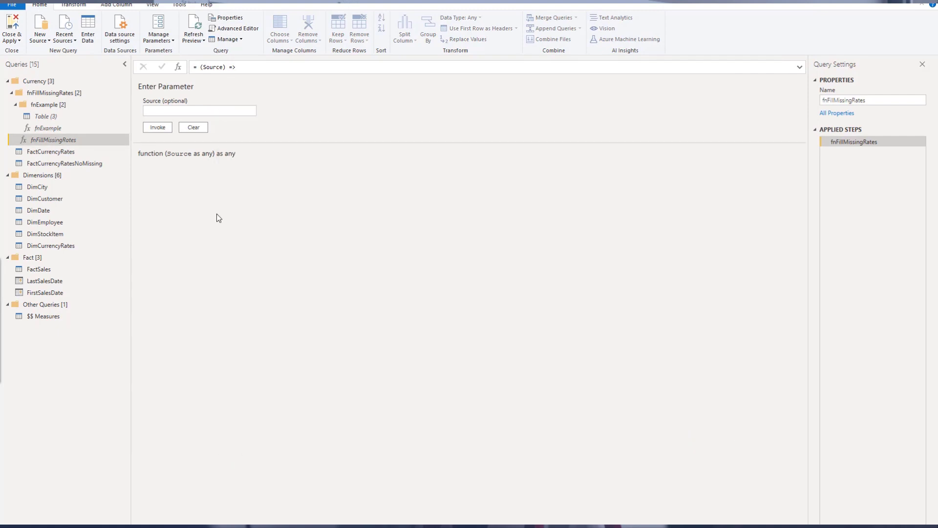
In FactCurrencyRatesNoMissing, delete all steps from Invoked Custom Function to the end
click(87, 165)
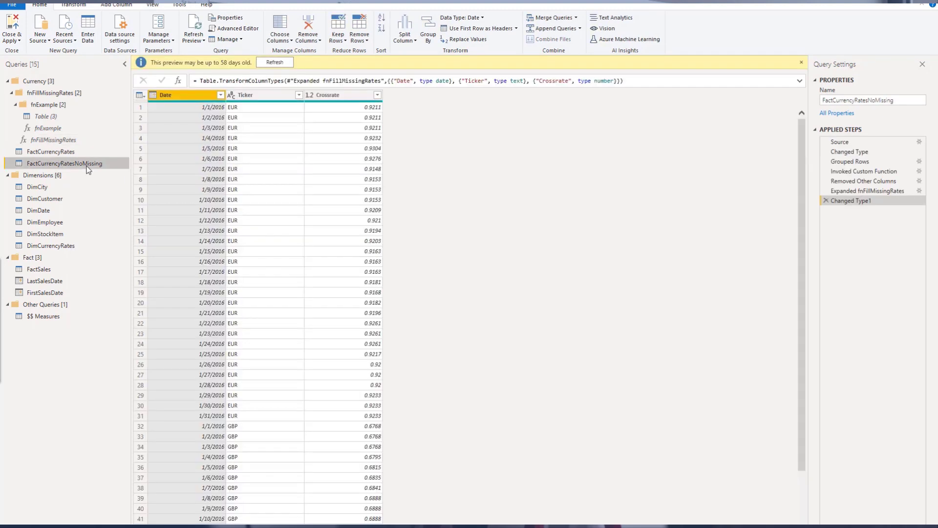
click(847, 168)
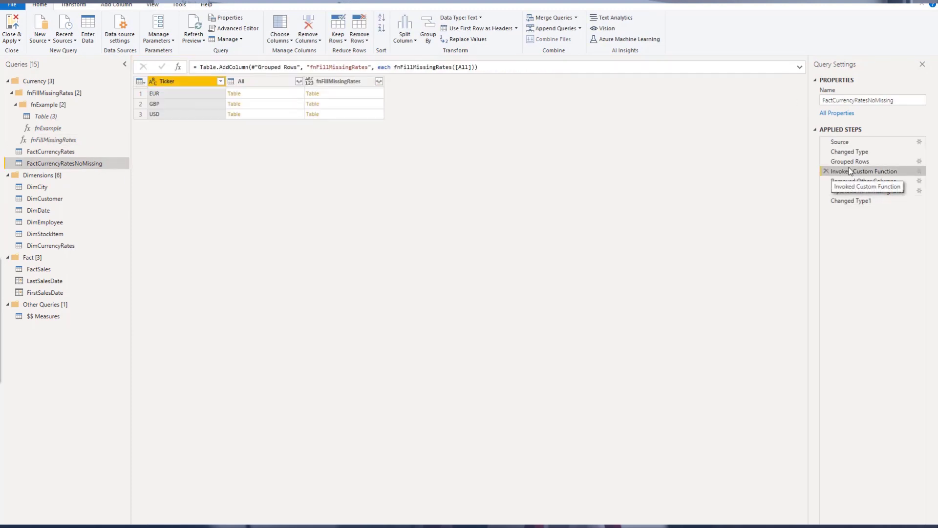
right_click(849, 167)
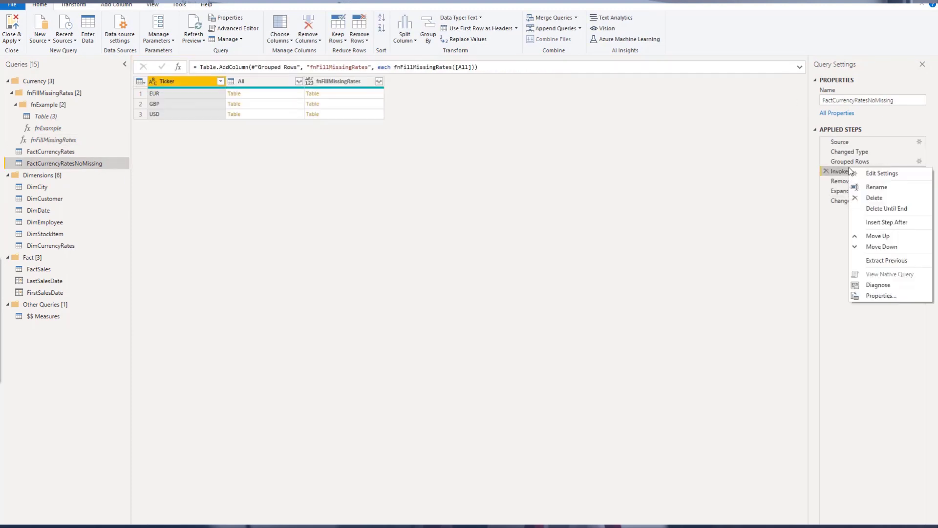
click(885, 208)
click(516, 295)
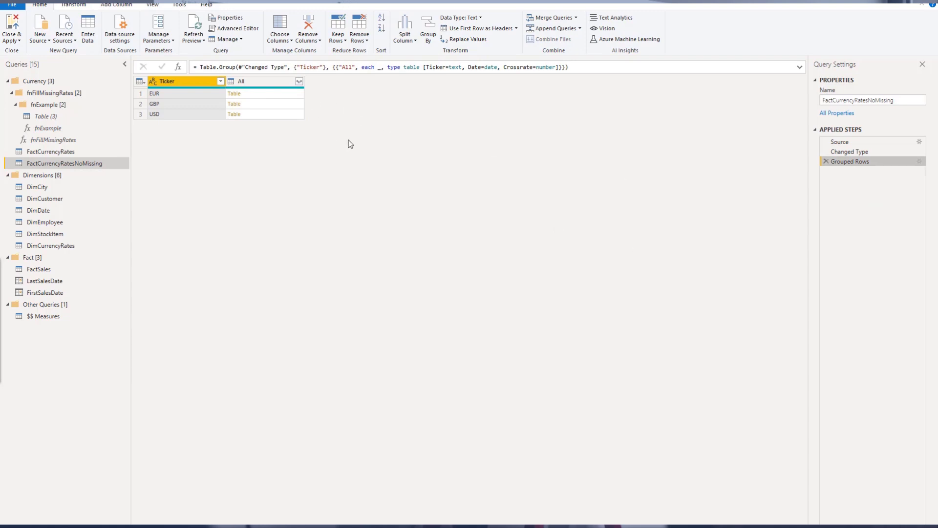
Invoke the fnExample custom function on the All column, adding a new column named All Data
click(115, 6)
click(79, 30)
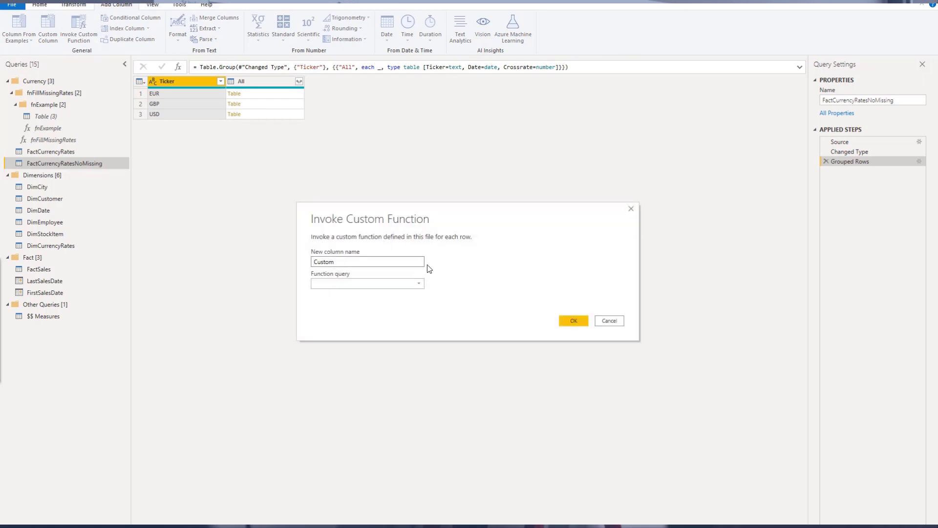
double_click(401, 263)
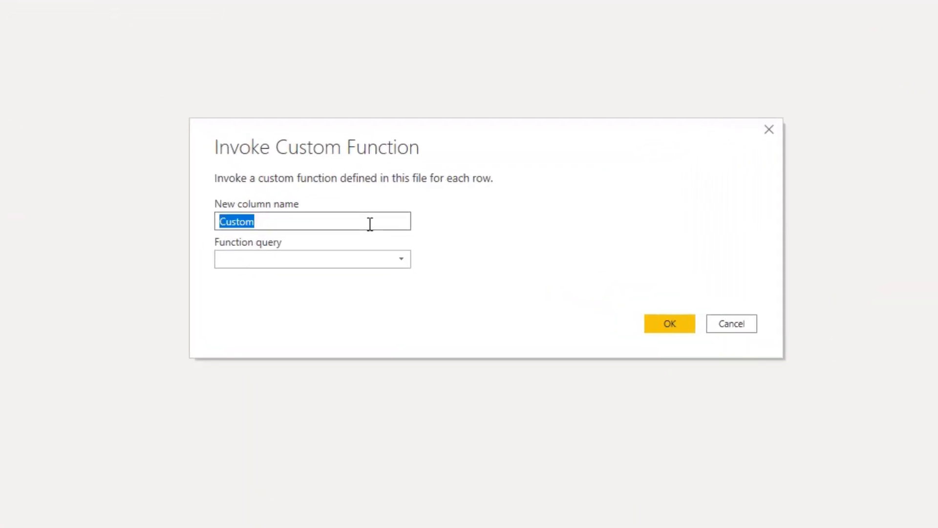
text(NewD)
key(BackSpace)
key(BackSpace)
key(BackSpace)
key(BackSpace)
text(All Data)
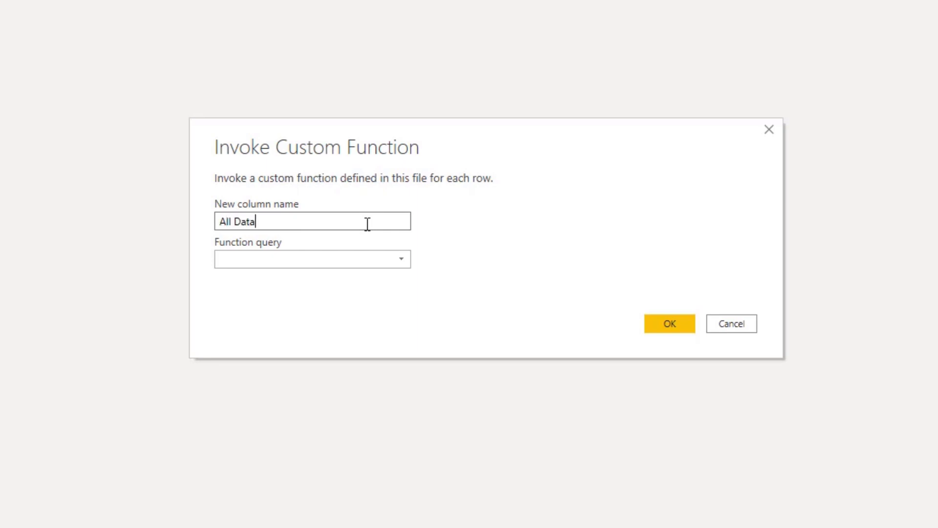
click(348, 263)
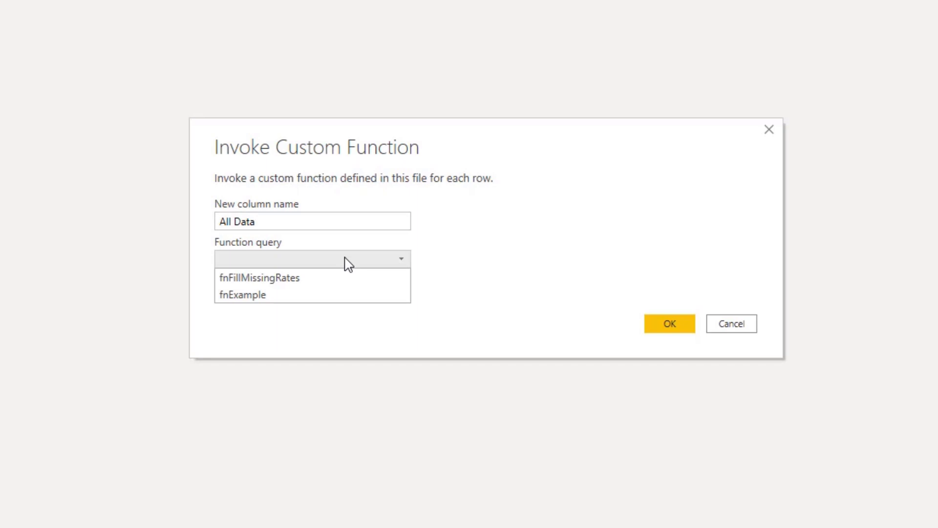
click(305, 294)
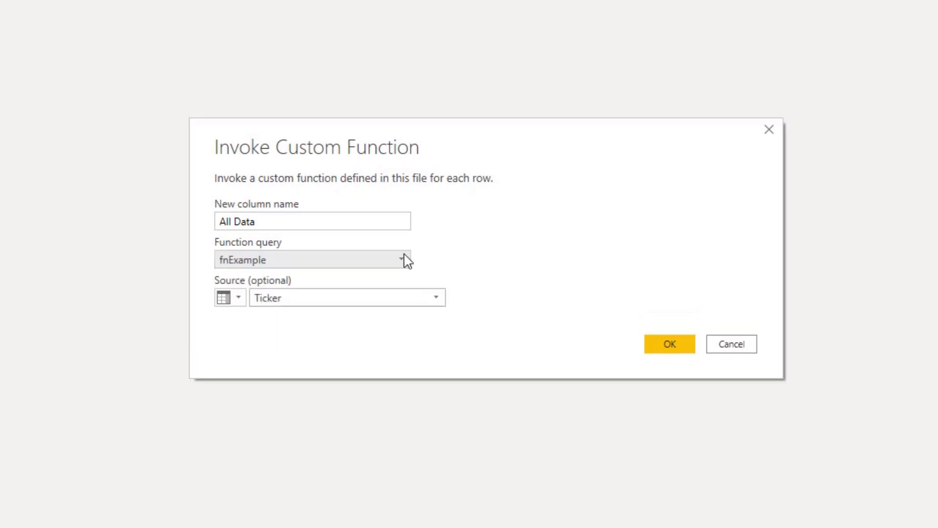
click(323, 301)
click(313, 344)
click(318, 304)
click(319, 337)
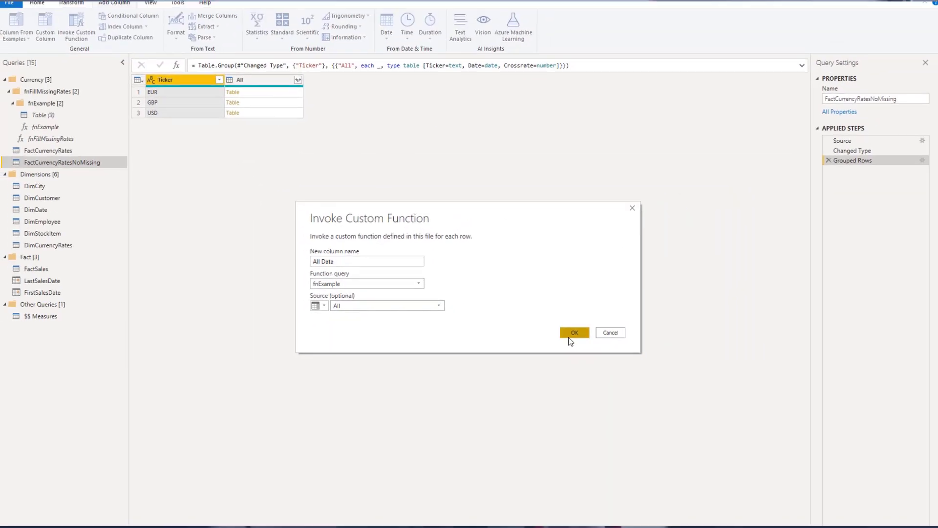
click(570, 335)
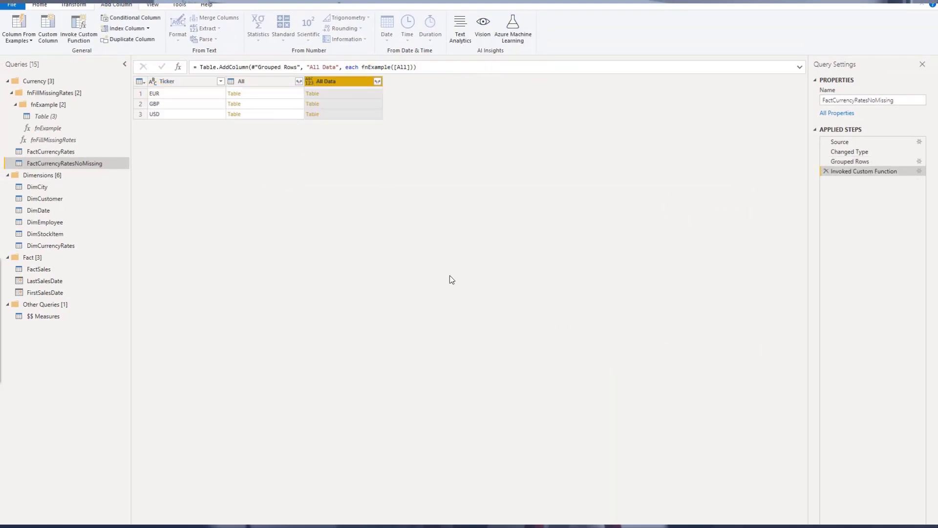
Preview the All Data tables for EUR, GBP and USD, then keep only the All Data column
click(344, 92)
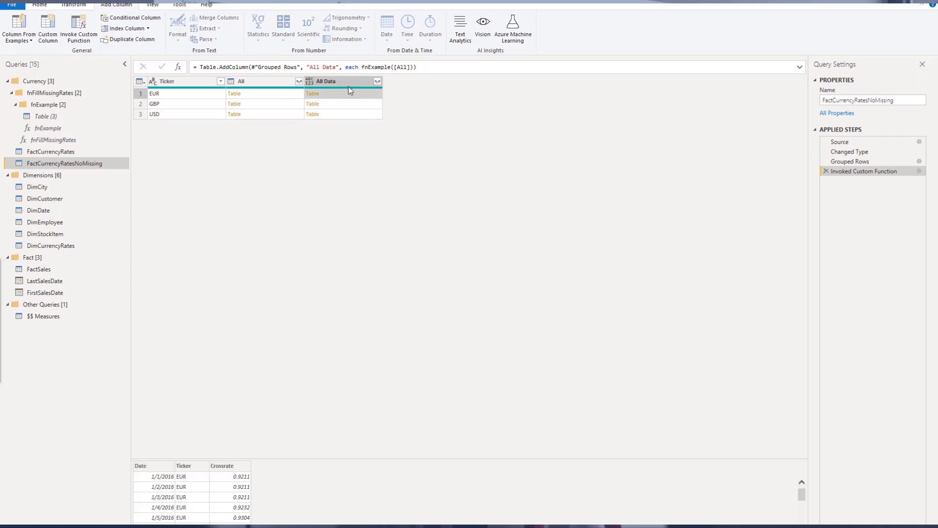
drag(351, 460, 433, 251)
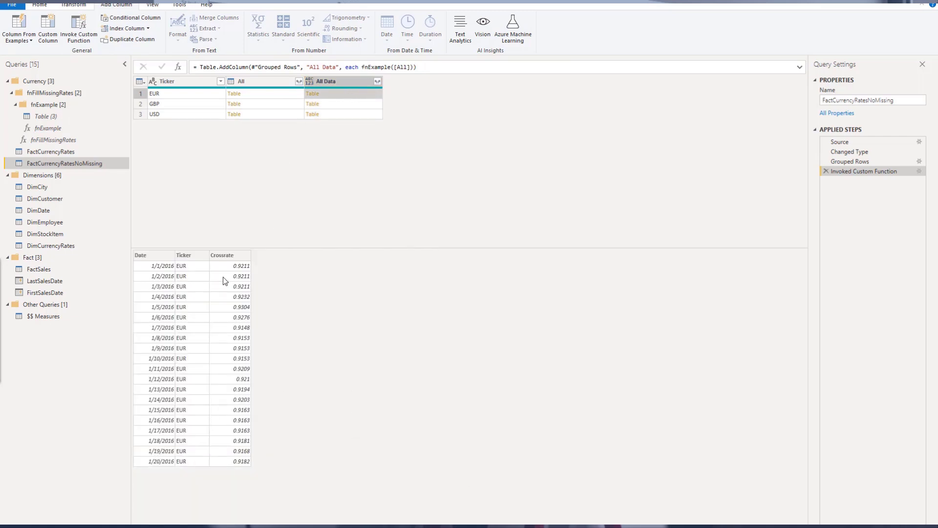
click(339, 103)
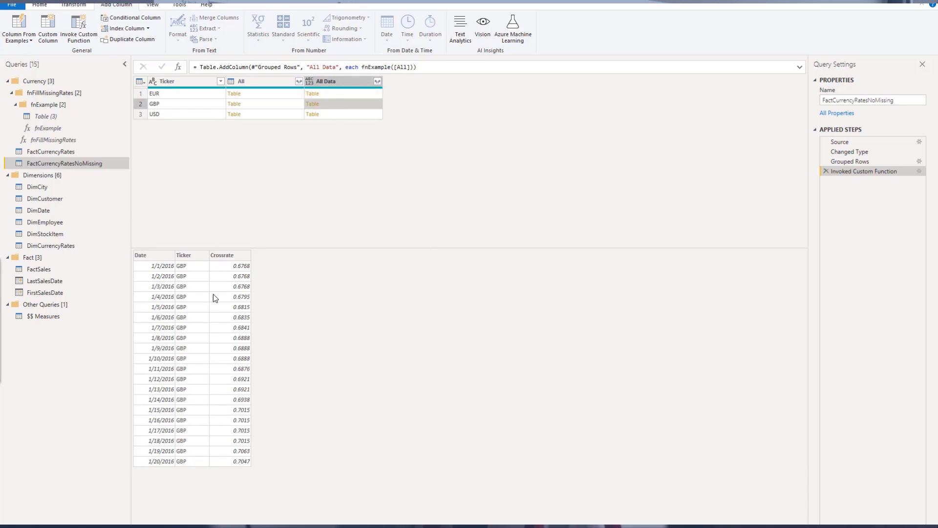
click(344, 114)
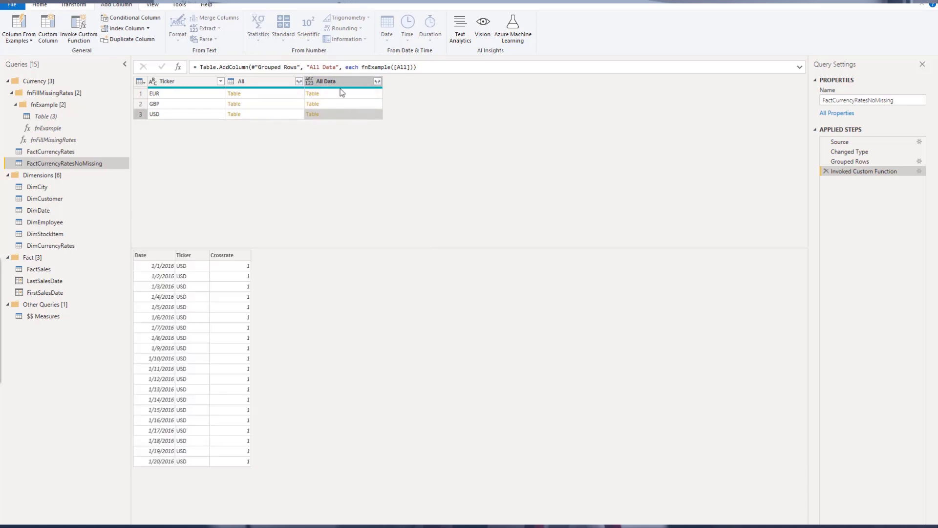
click(337, 82)
right_click(338, 80)
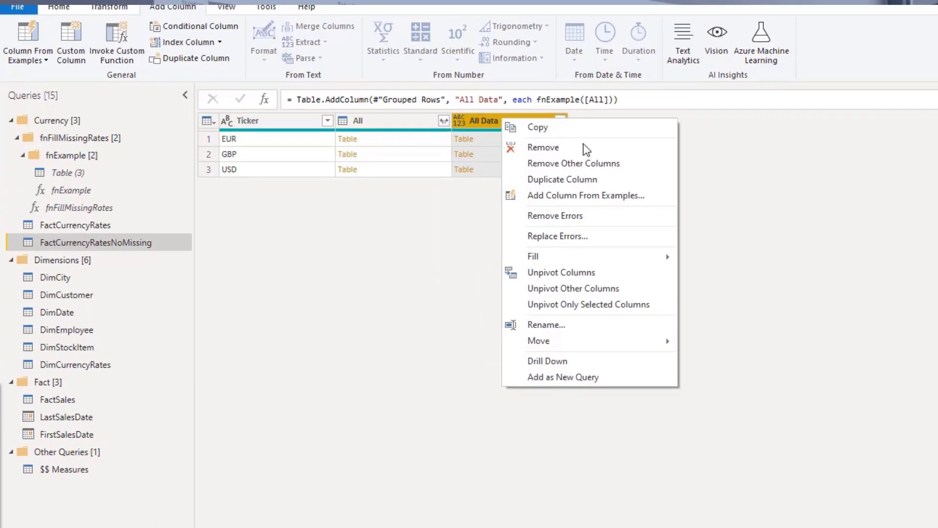
click(618, 169)
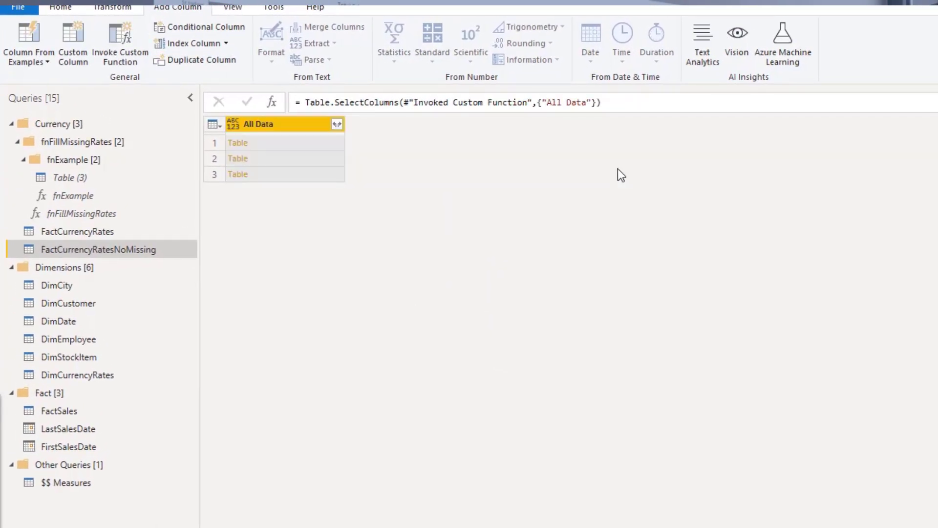
Expand All Data into Date, Ticker and Crossrate columns without using the original column name as prefix
click(336, 126)
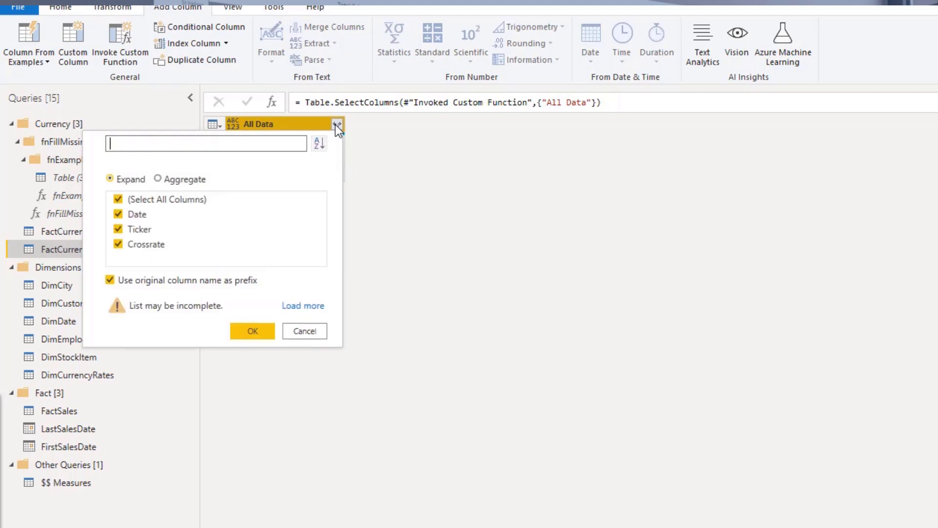
click(160, 279)
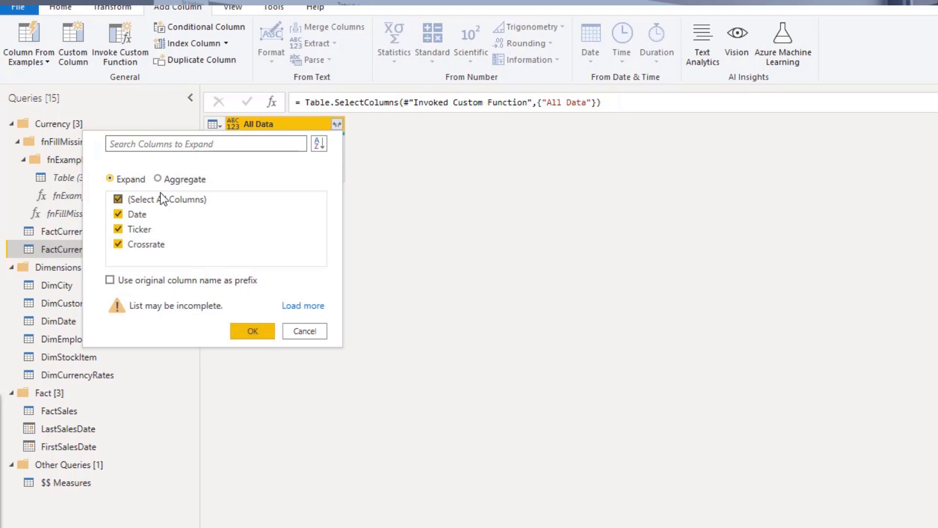
click(249, 337)
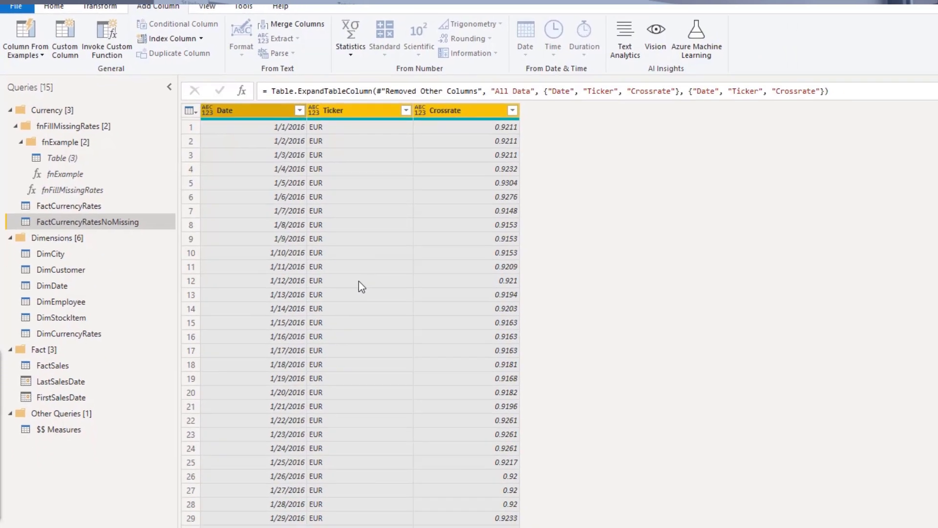
click(348, 147)
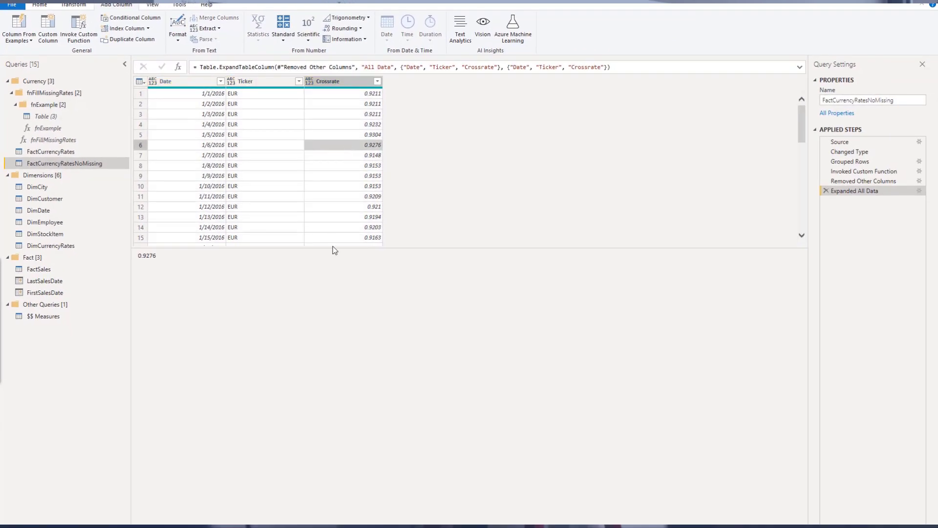
drag(336, 256, 336, 520)
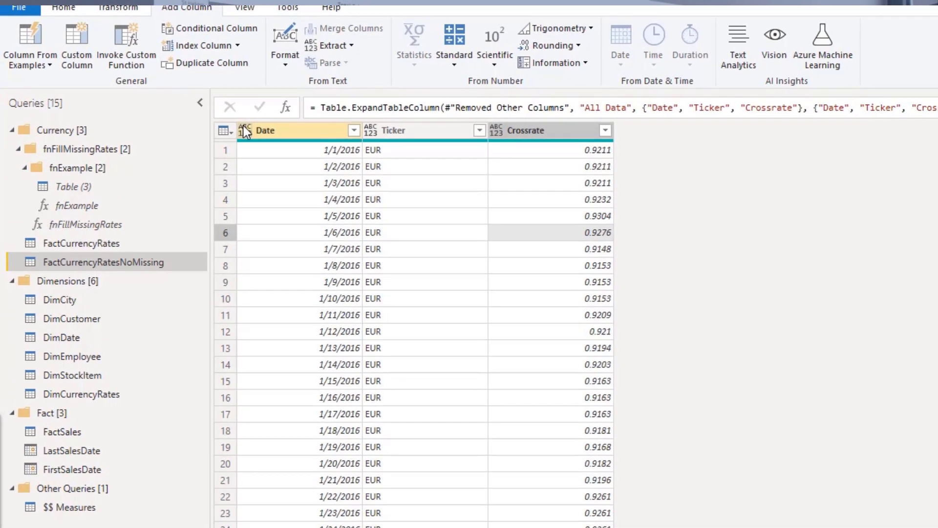
Set the column types: Date to Date, Ticker to Text and Crossrate to Decimal Number
click(243, 128)
click(325, 238)
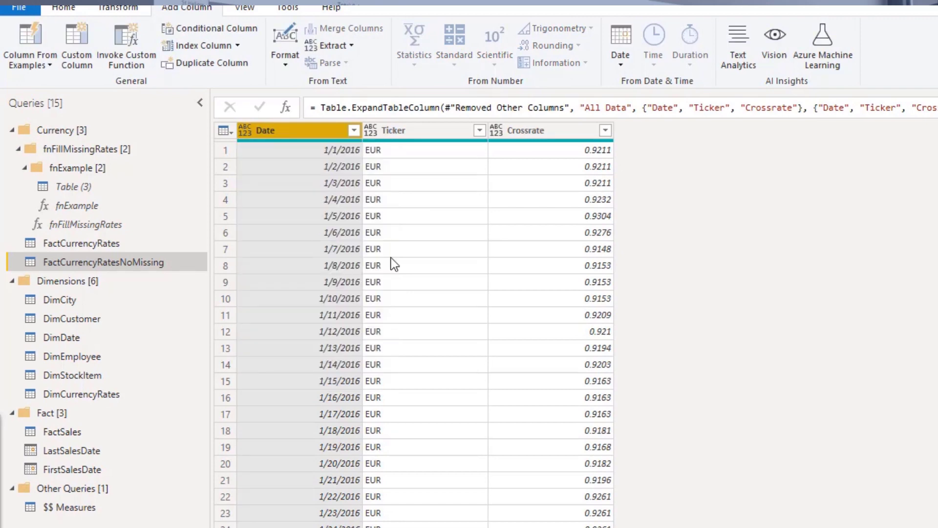
click(372, 130)
click(439, 310)
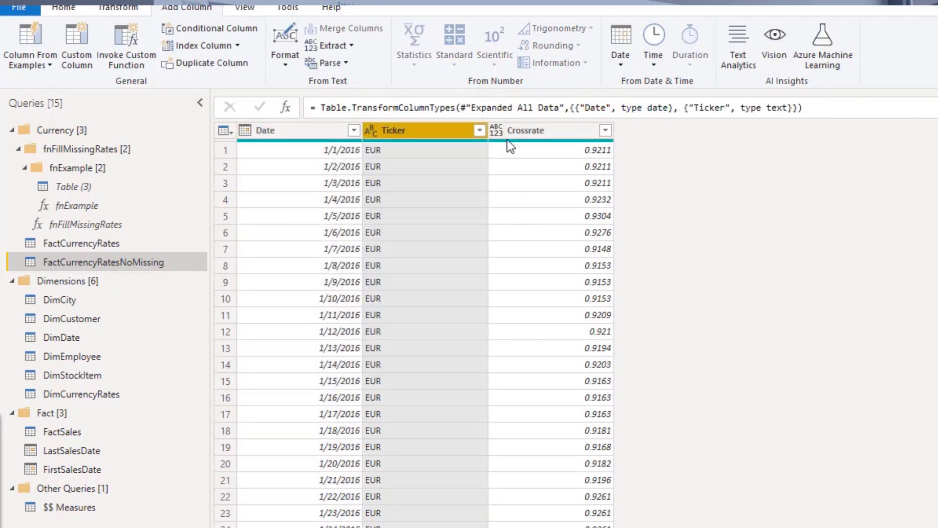
click(497, 130)
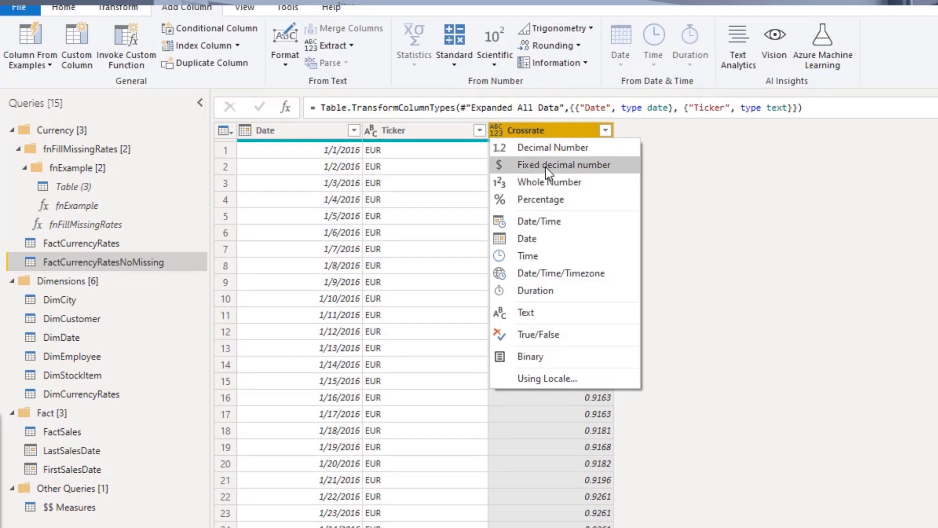
click(545, 147)
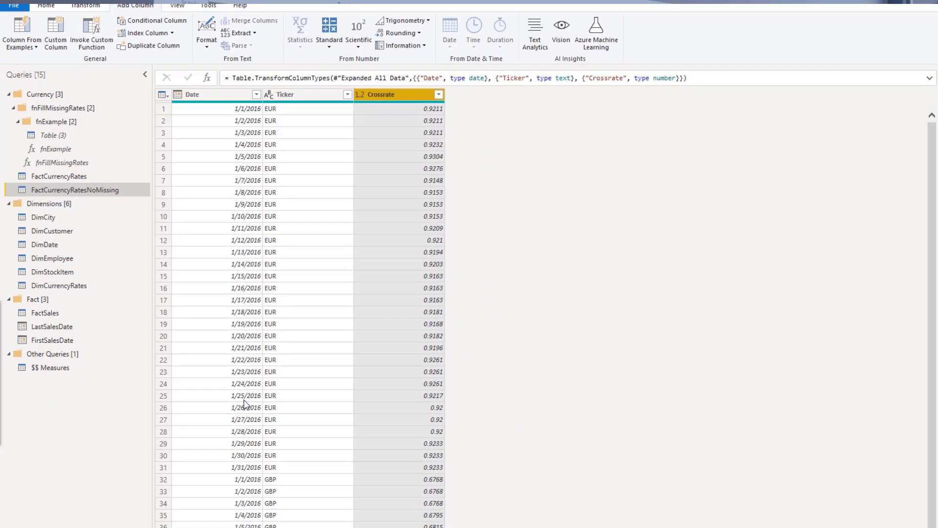
Scroll through the expanded rows to examine the late-January rates for each ticker
click(241, 397)
click(251, 367)
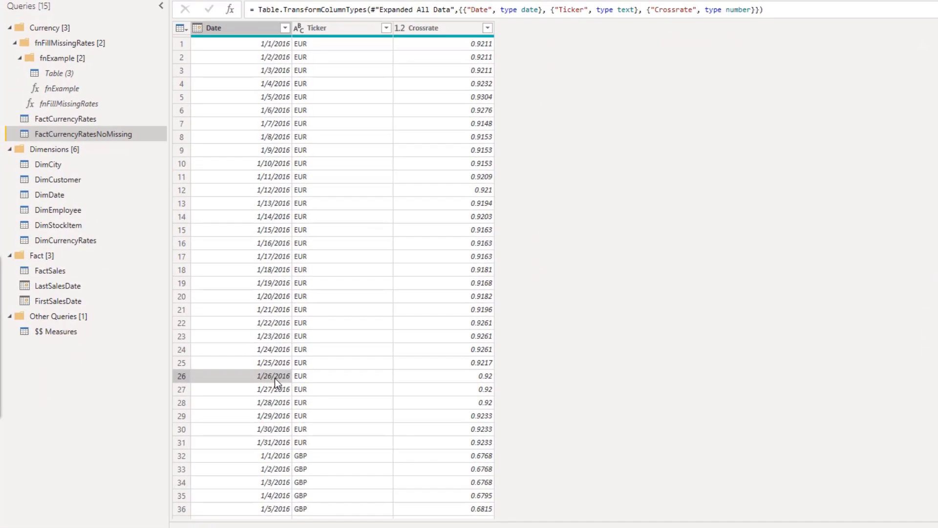
click(256, 380)
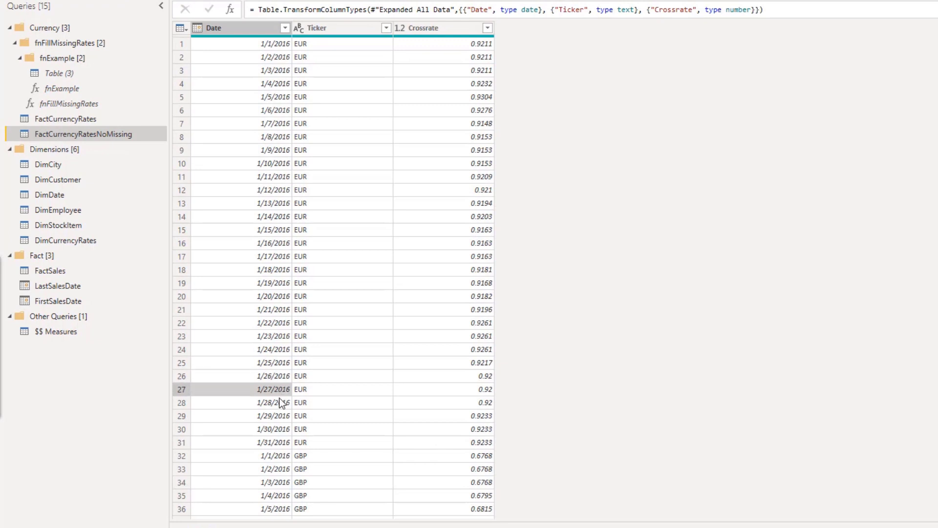
click(281, 402)
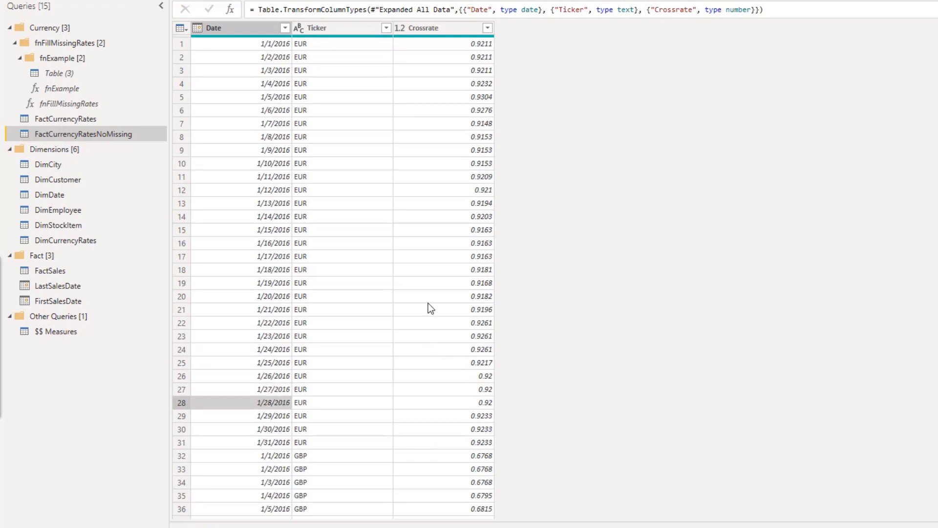
scroll(397, 330, down, 5)
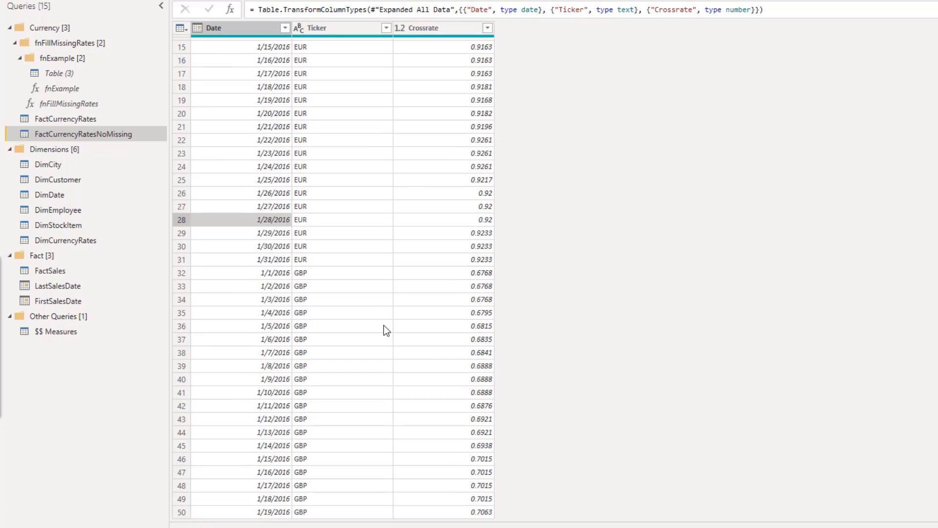
scroll(388, 329, down, 7)
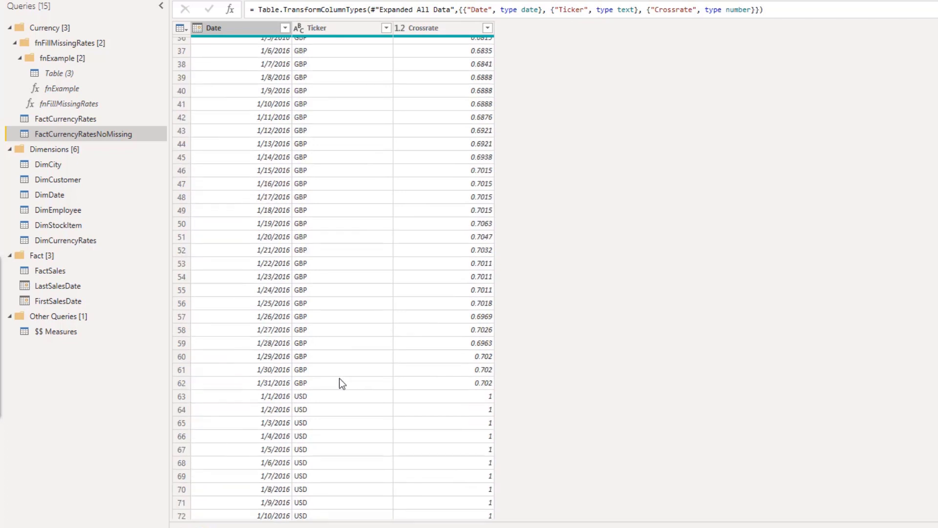
click(264, 357)
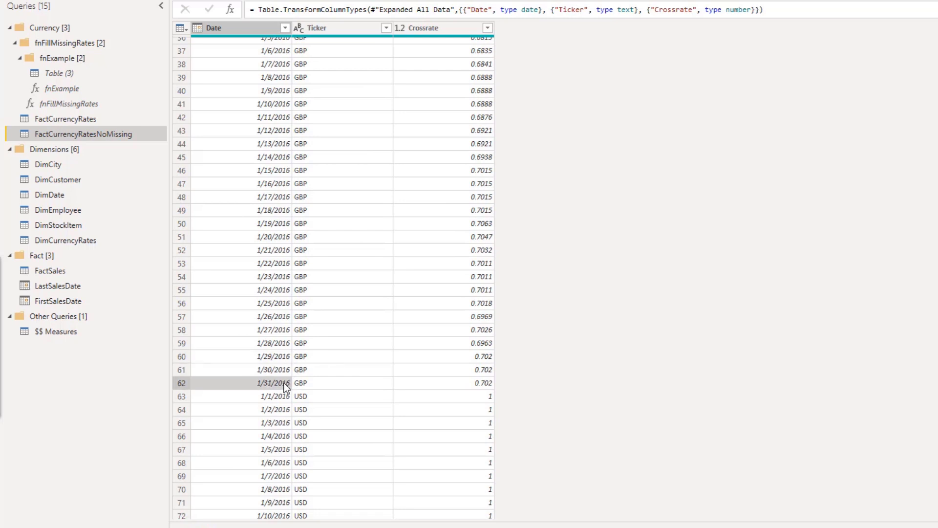
click(272, 359)
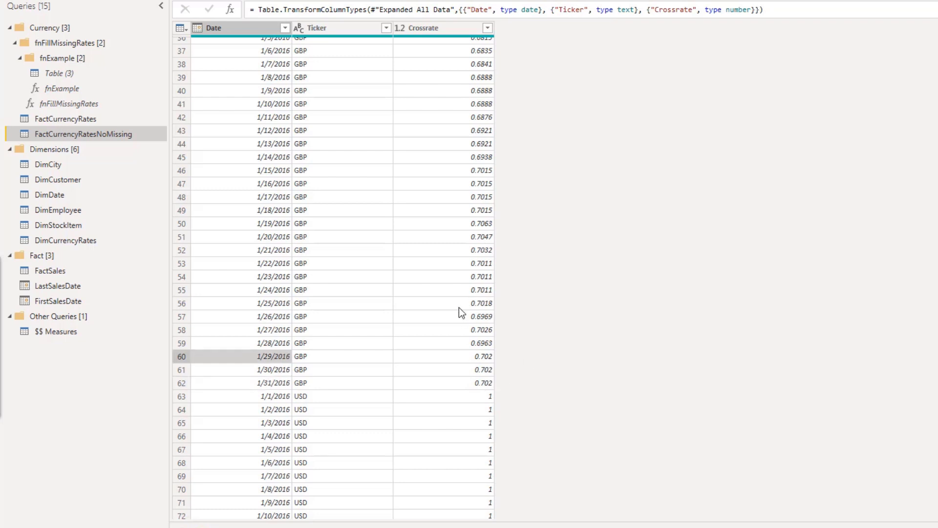
scroll(466, 317, down, 7)
scroll(424, 378, up, 7)
scroll(410, 396, up, 12)
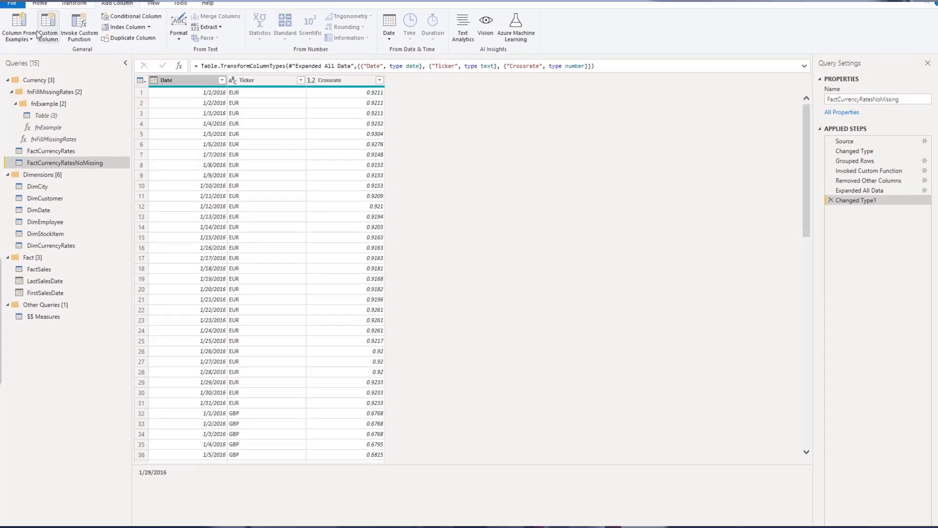
Apply the query changes and return to the report
click(40, 3)
click(15, 39)
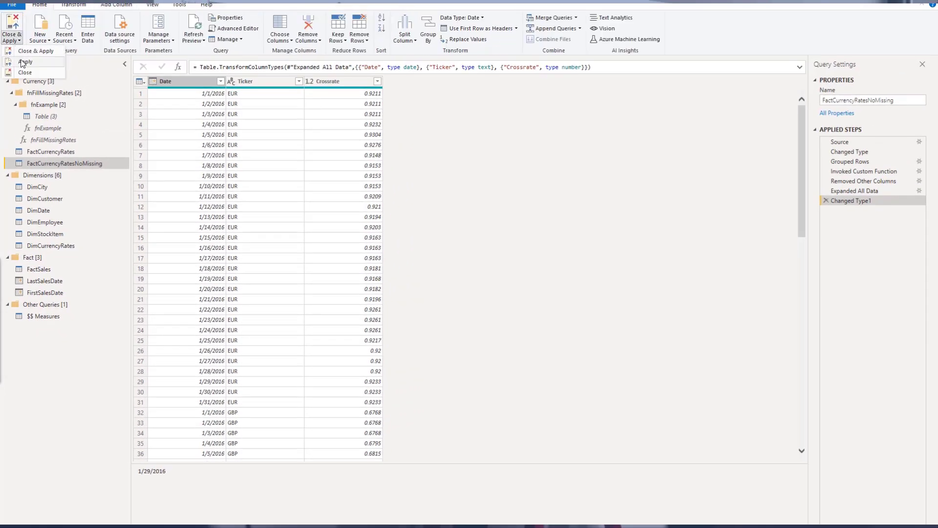
click(22, 62)
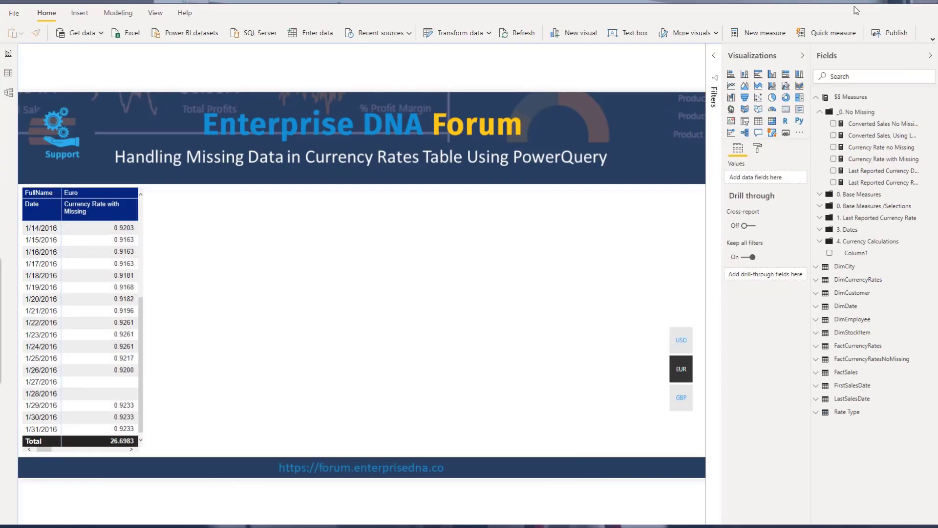
In the model view, rearrange the FactCurrencyRates and DimCurrencyRates tables around the FactCurrencyRatesNoMissing table
click(8, 92)
drag(464, 271, 482, 263)
click(789, 56)
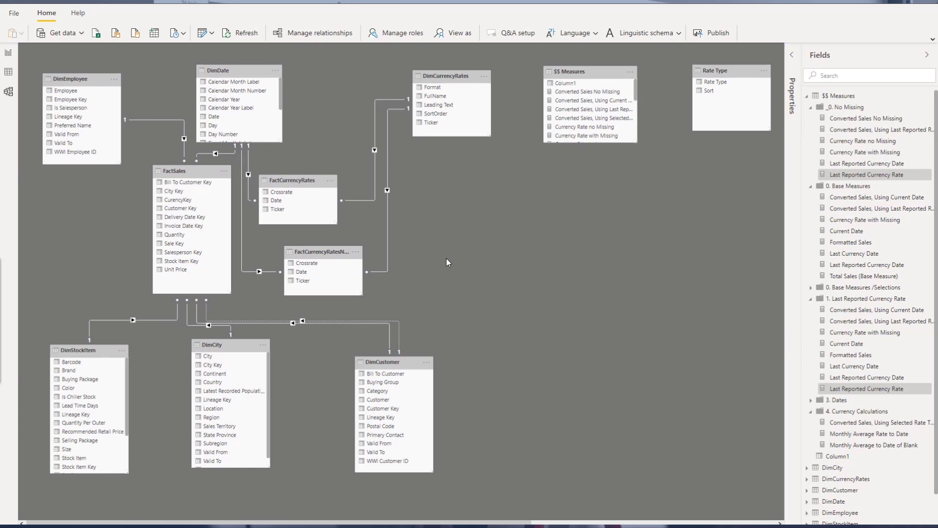
drag(293, 180, 314, 176)
click(320, 258)
drag(303, 179, 307, 178)
drag(444, 77, 465, 85)
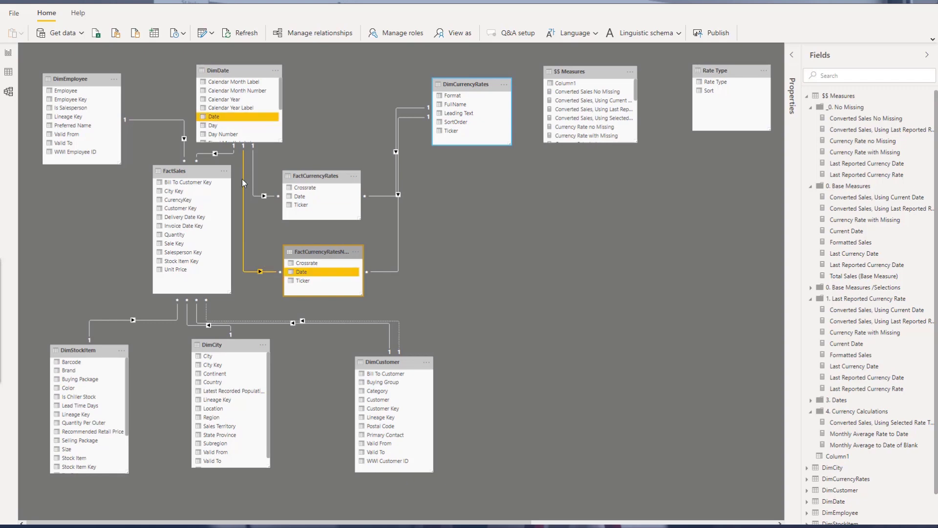
Back in the report, select the matrix and open the Currency Rate with Missing measure's formula
click(7, 55)
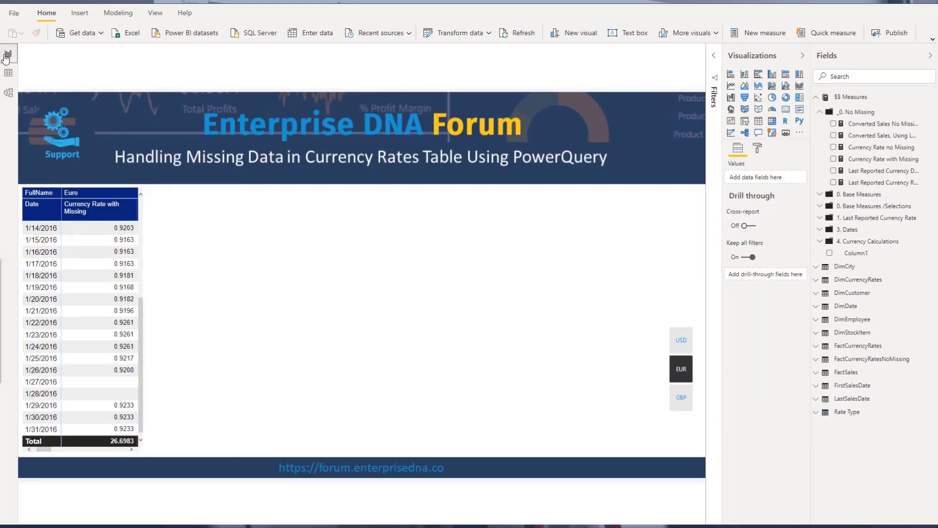
click(42, 193)
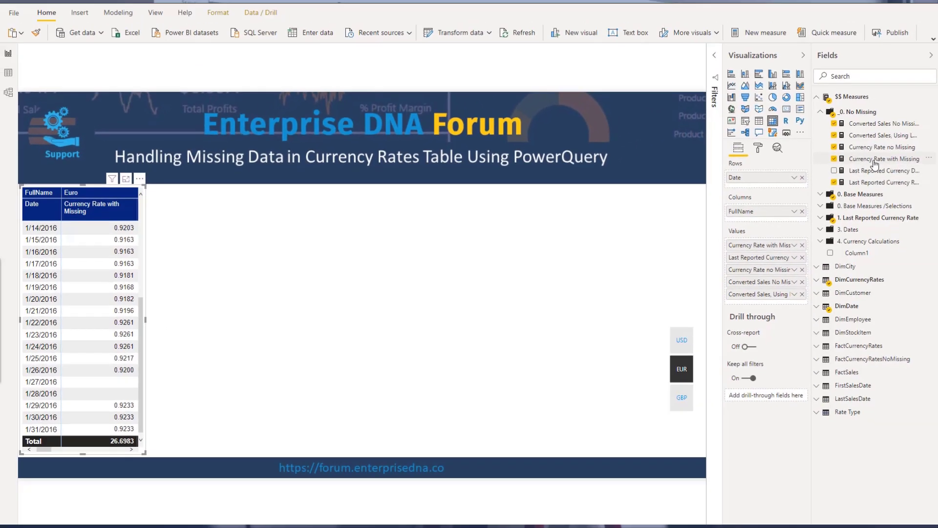
click(881, 159)
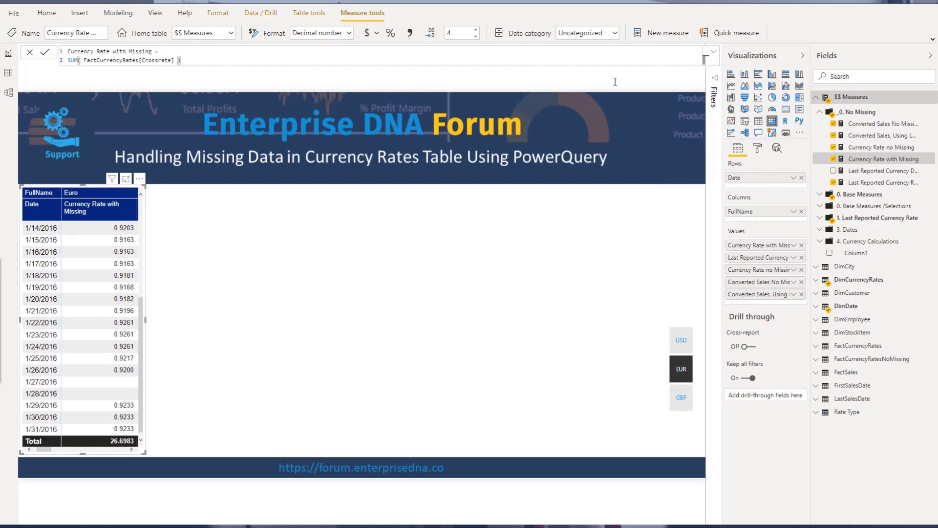
Open the Currency Rate no Missing measure's formula and widen the matrix to show more measure columns
click(887, 149)
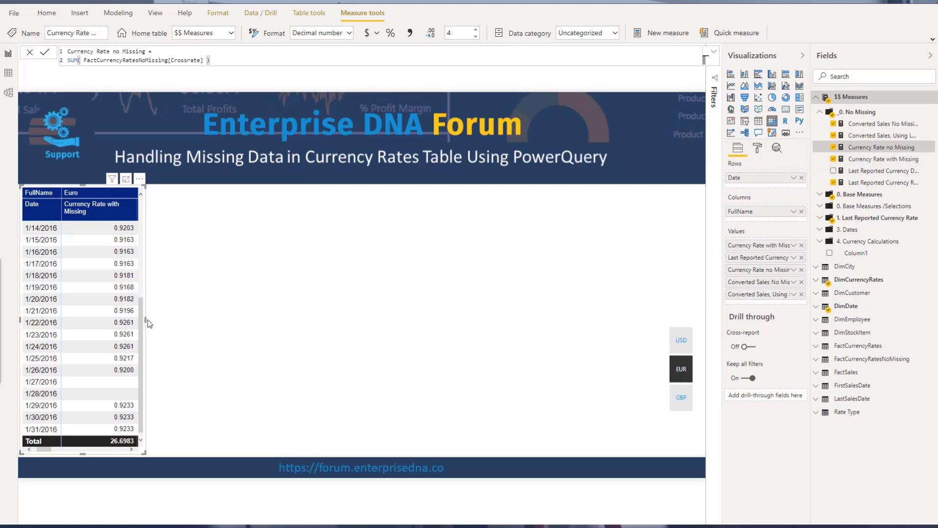
drag(145, 322, 342, 328)
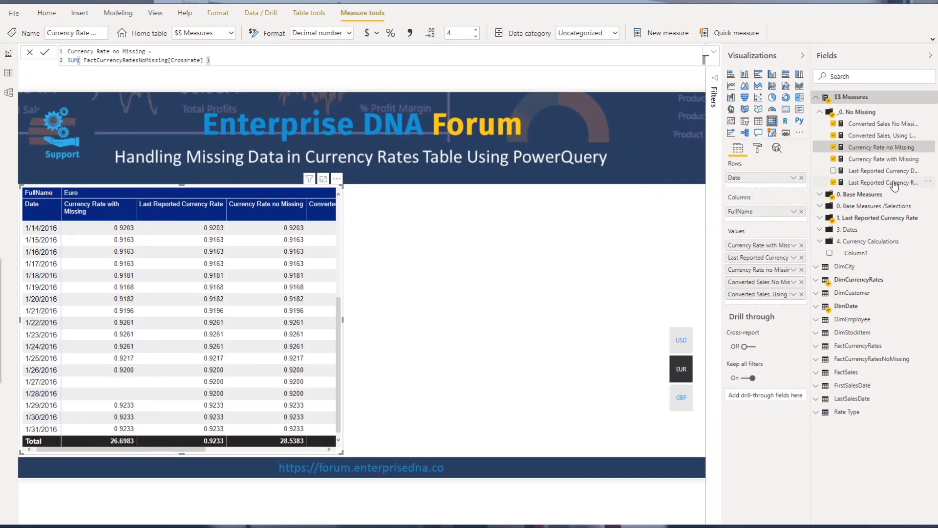
Review the Last Reported Currency Rate measure's formula in an expanded formula bar
click(895, 183)
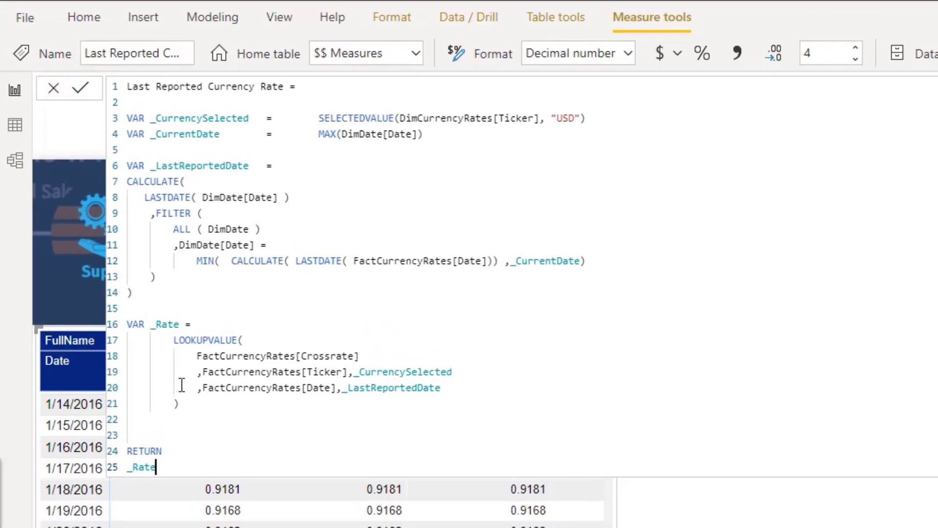
drag(88, 263, 71, 60)
click(585, 227)
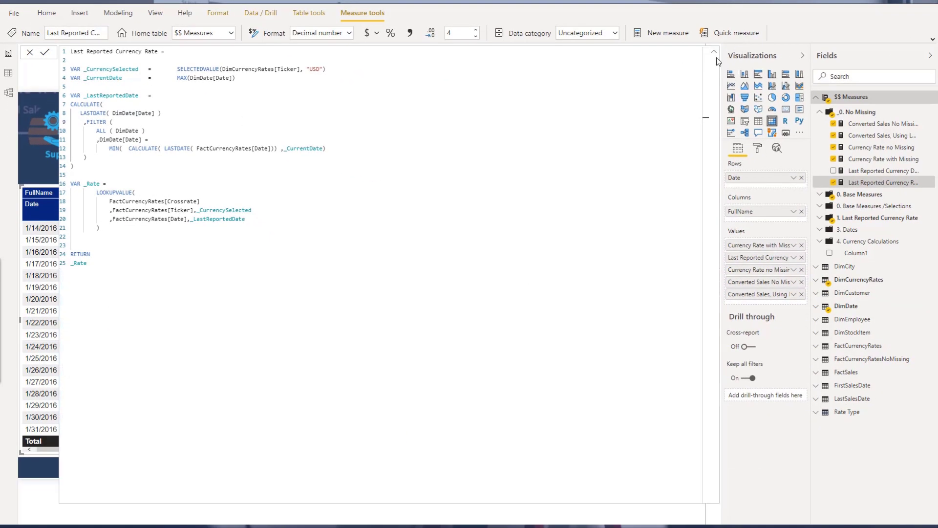
click(714, 52)
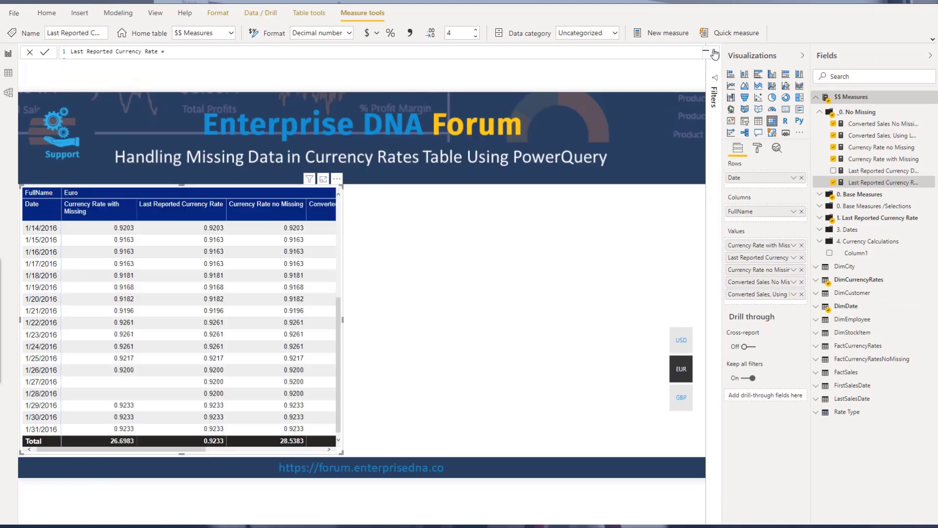
Compare the formulas of the Currency Rate with Missing and Currency Rate no Missing measures
click(860, 161)
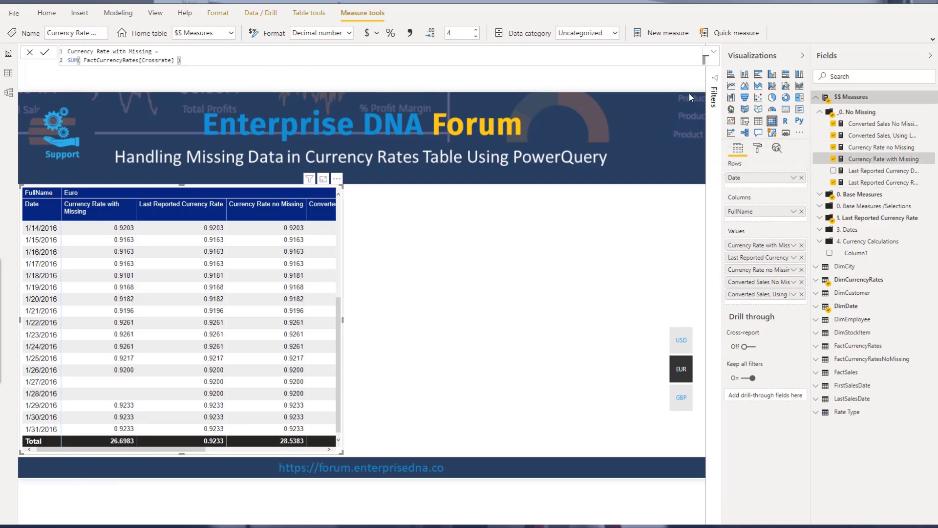
click(859, 152)
drag(210, 60, 57, 63)
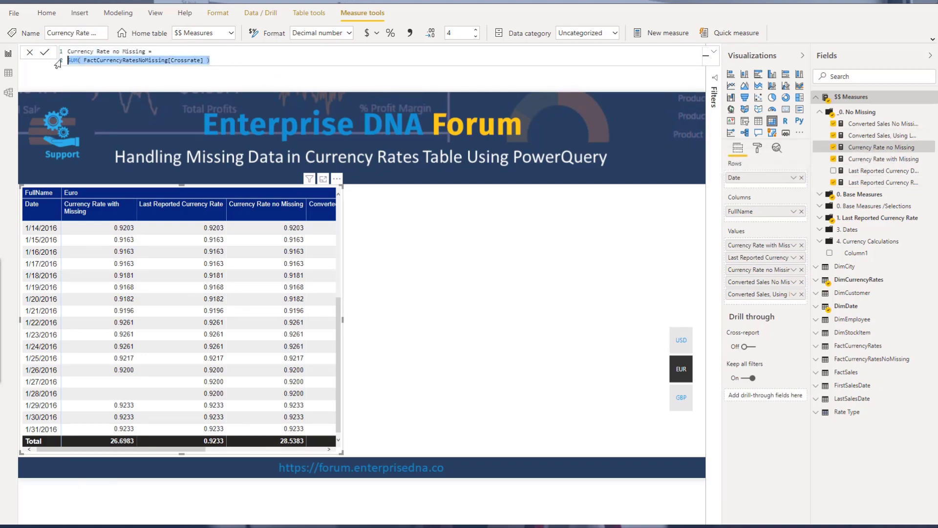
click(244, 192)
click(185, 51)
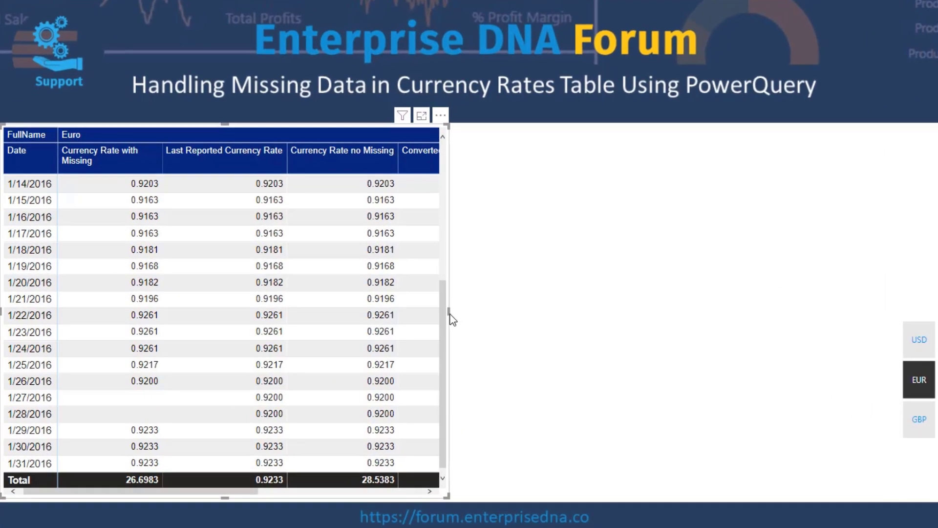
Widen the matrix further to reveal both Converted Sales columns
drag(449, 315, 761, 333)
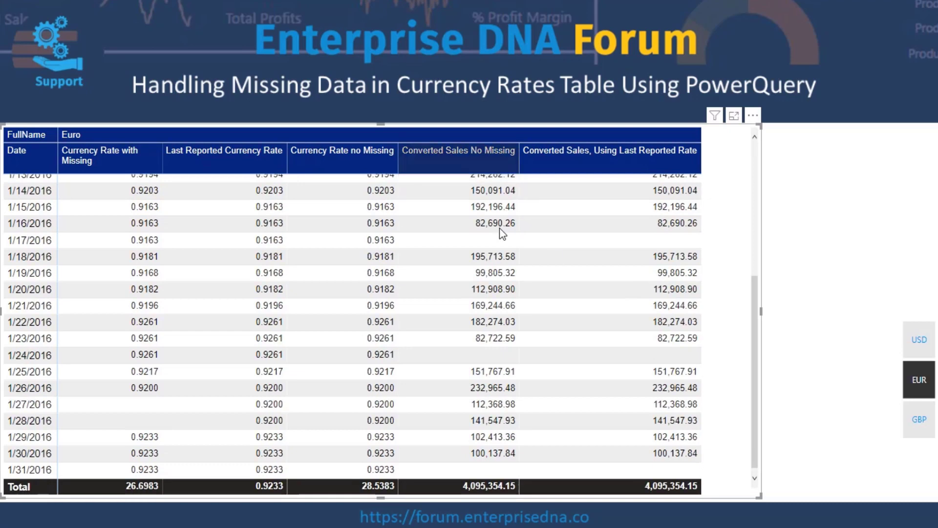
scroll(381, 330, up, 4)
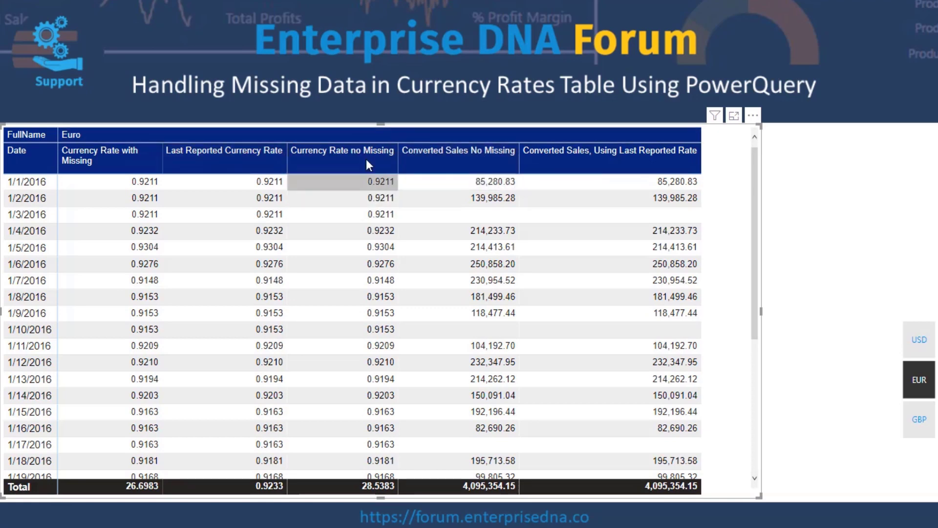
scroll(390, 245, down, 4)
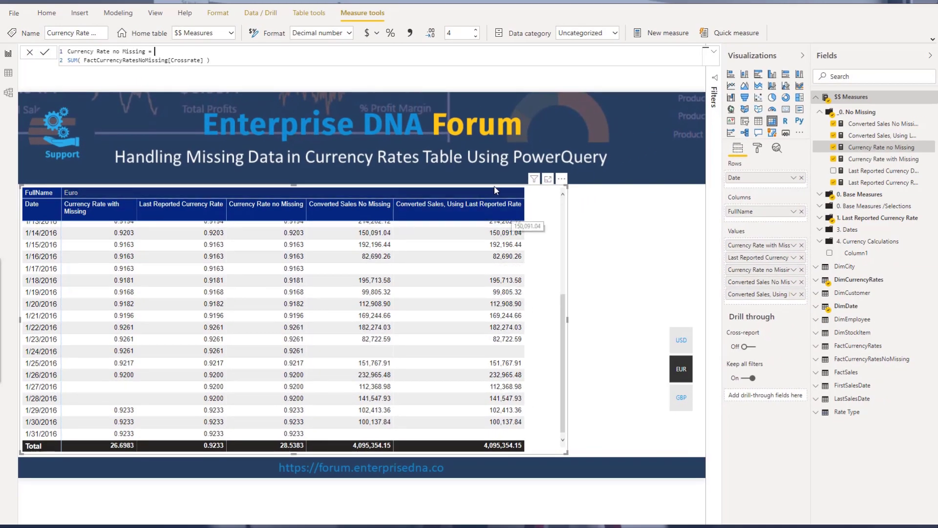
Review the Last Reported Currency Rate and Converted Sales No Missing formulas against the matrix values
click(893, 185)
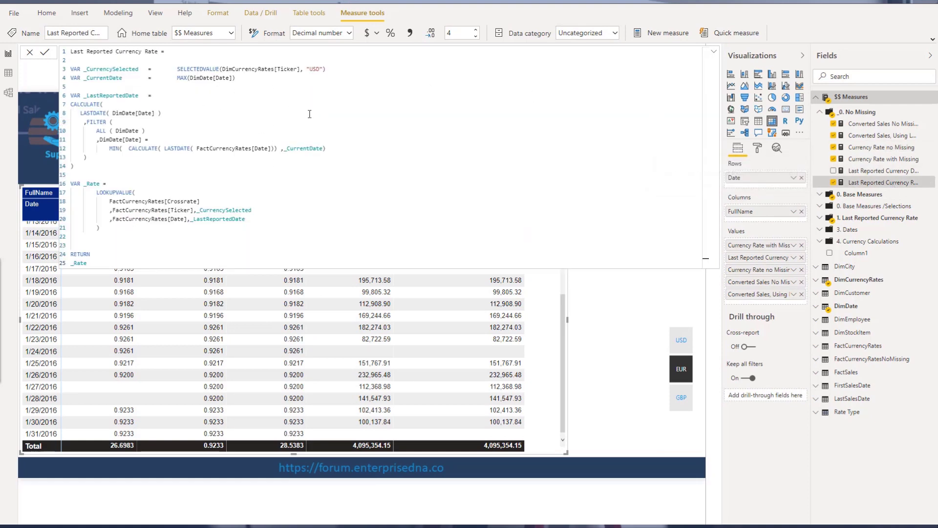
click(714, 51)
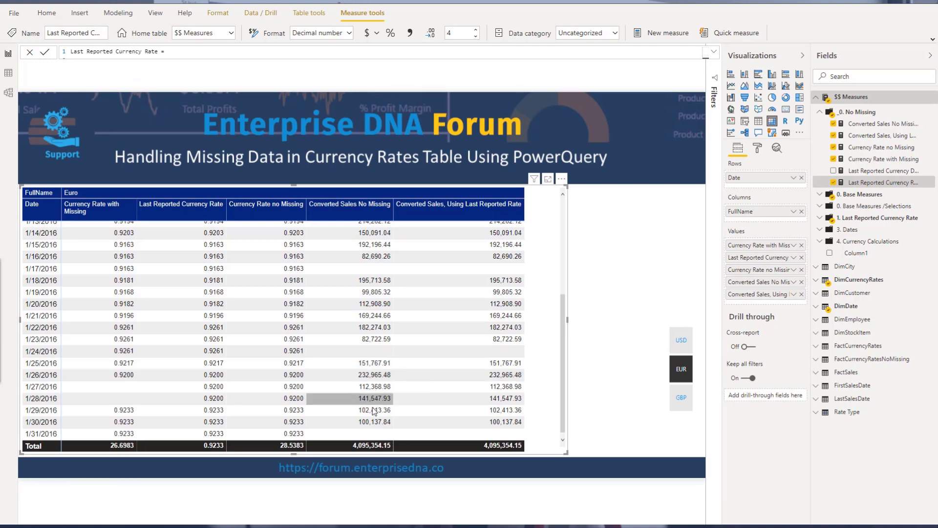
scroll(372, 379, up, 4)
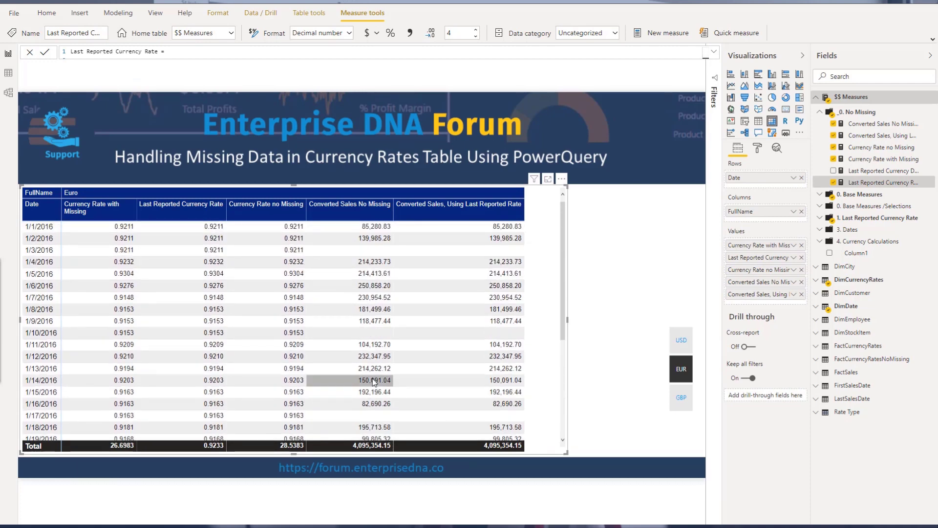
scroll(372, 380, down, 4)
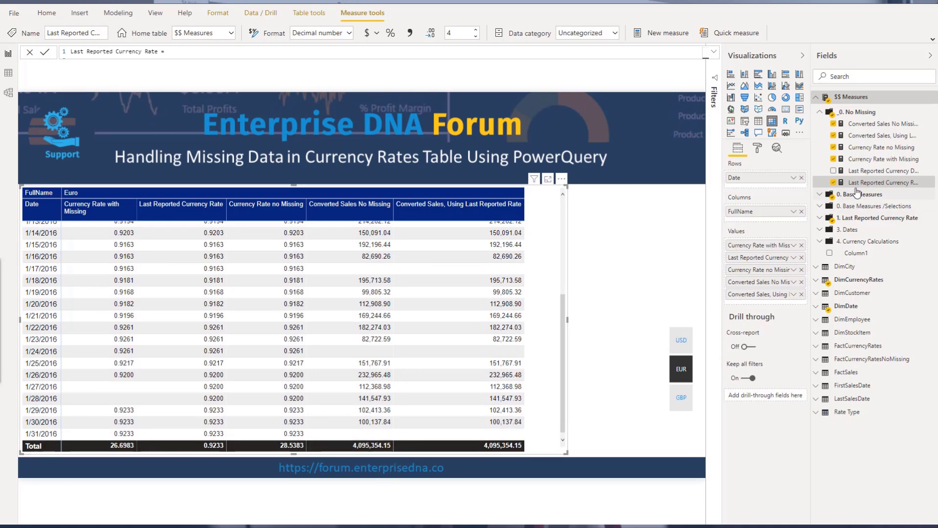
click(714, 51)
click(714, 55)
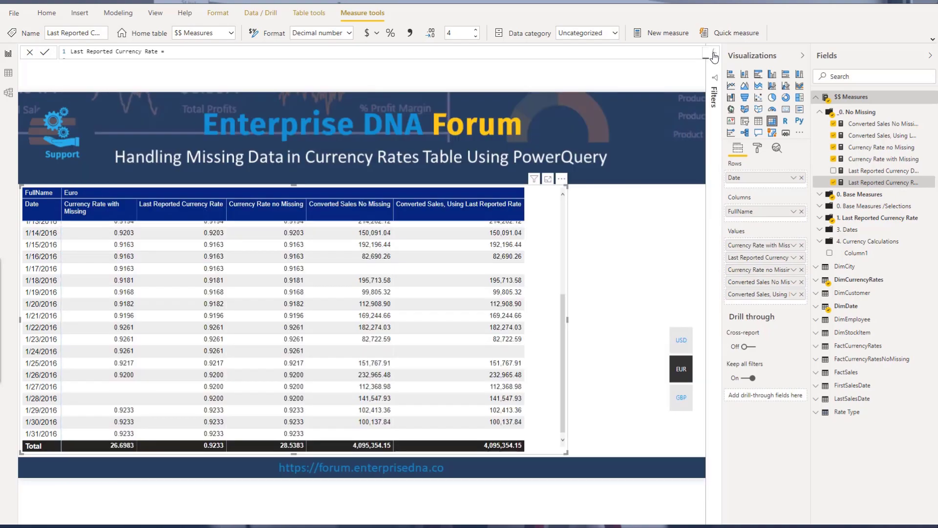
click(875, 124)
click(714, 51)
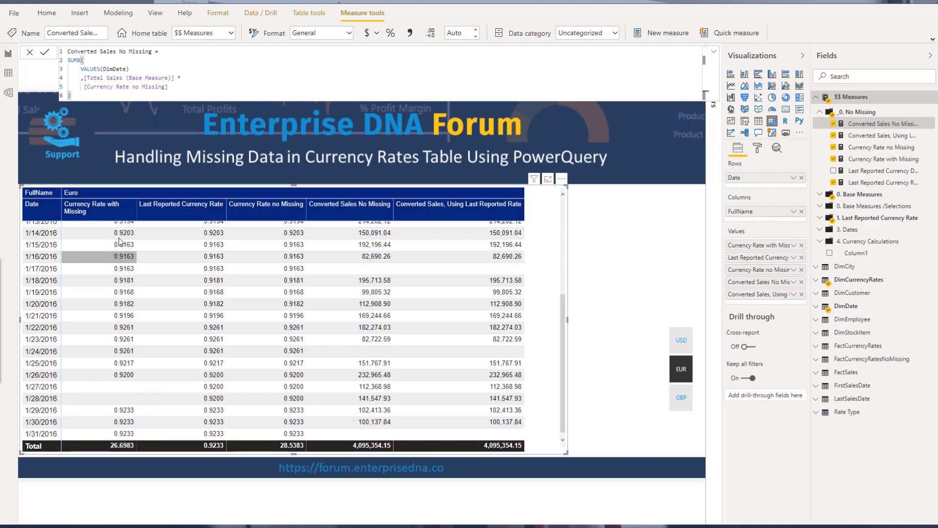
scroll(220, 242, up, 4)
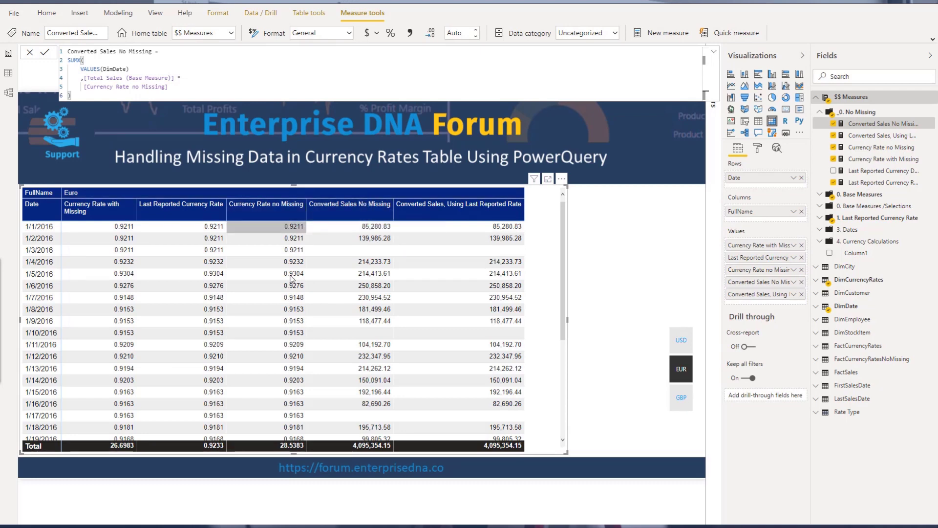
scroll(280, 372, down, 3)
scroll(279, 372, up, 3)
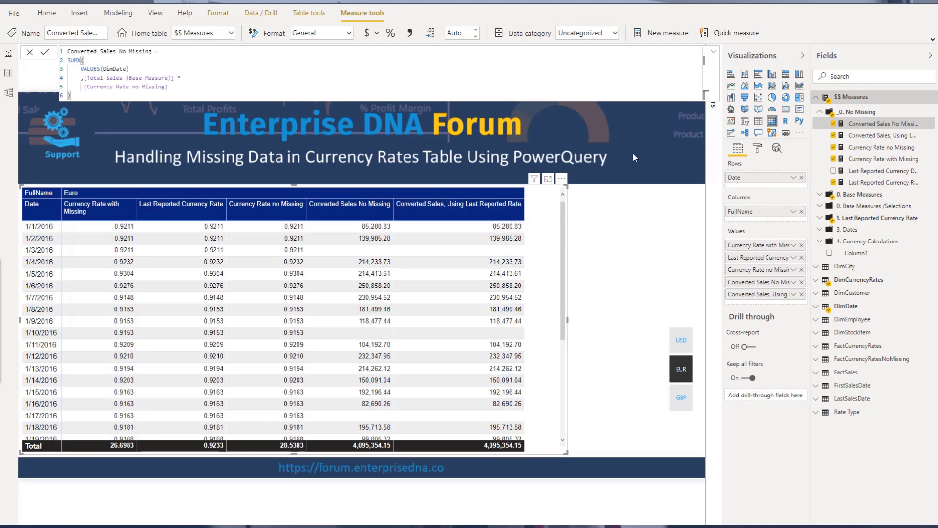
Remove the three currency rate measures from the matrix values, keeping only the two Converted Sales measures
click(801, 245)
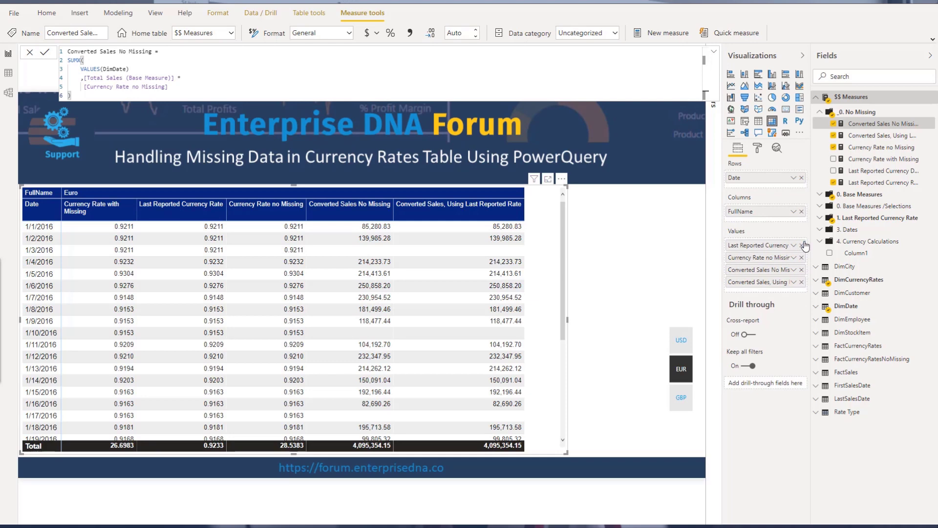
click(801, 245)
click(801, 245)
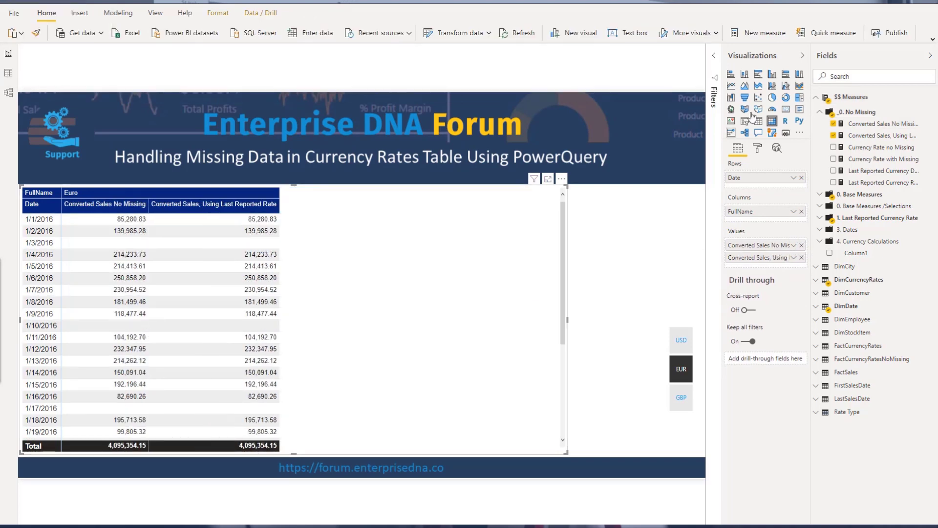
Open the Performance analyzer, start recording, and refresh the matrix visual
click(155, 12)
click(713, 35)
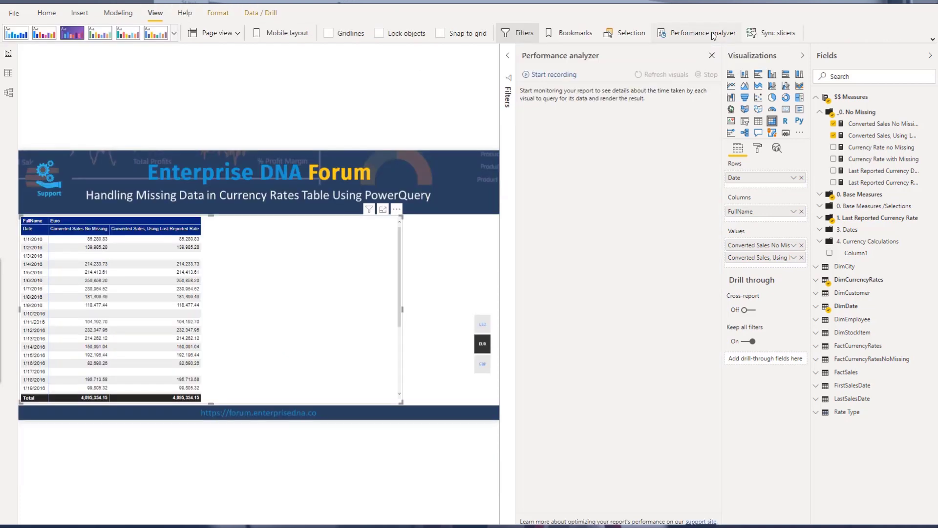
click(536, 78)
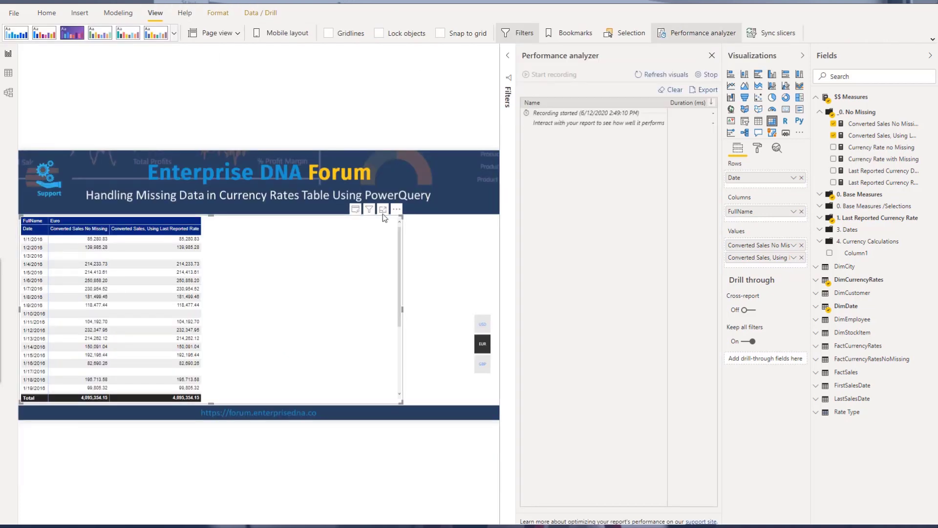
click(355, 210)
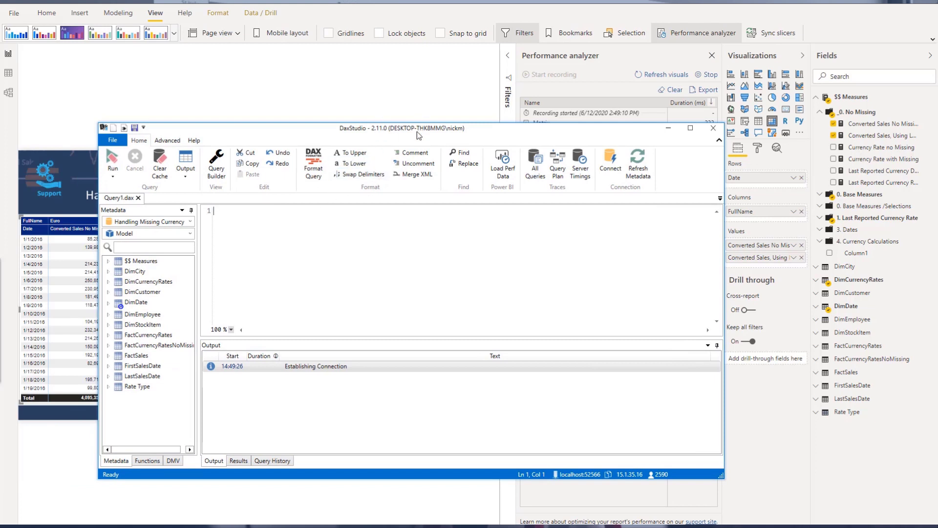
Copy the matrix's DAX query from the Performance analyzer results
drag(419, 128, 401, 82)
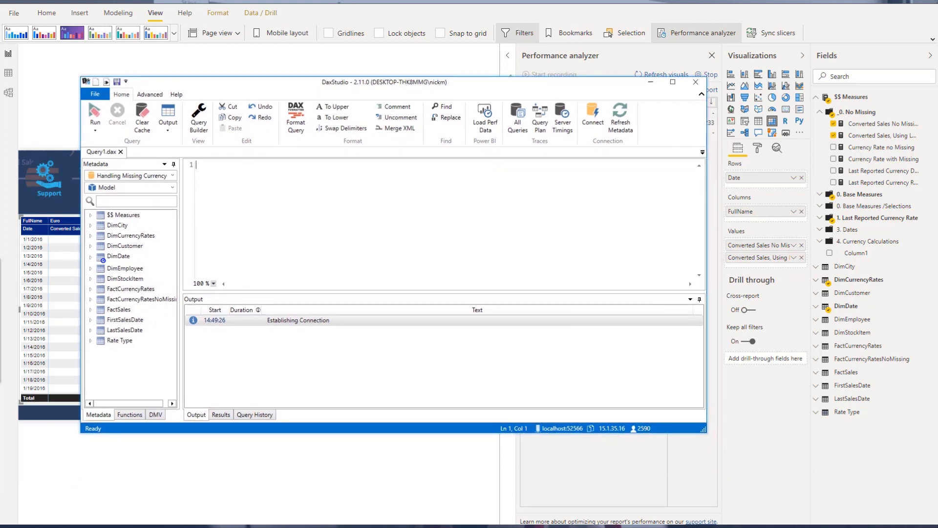
click(711, 1)
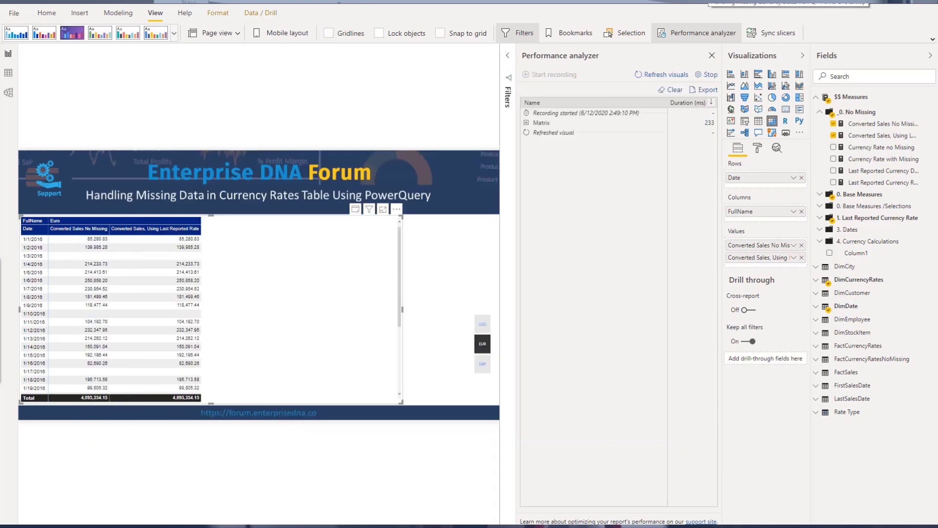
click(527, 122)
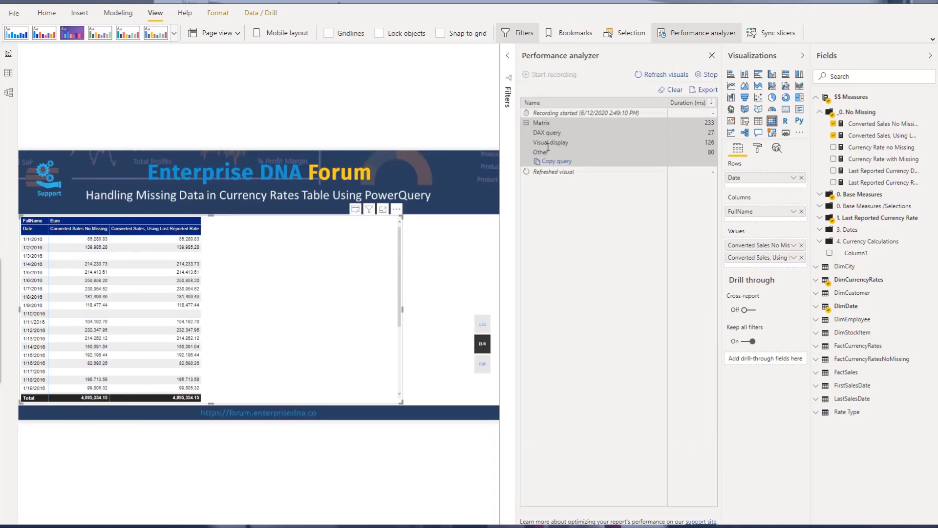
click(551, 161)
Switch to DAX Studio and paste the copied query into the maximized editor
click(443, 526)
key(ctrl+v)
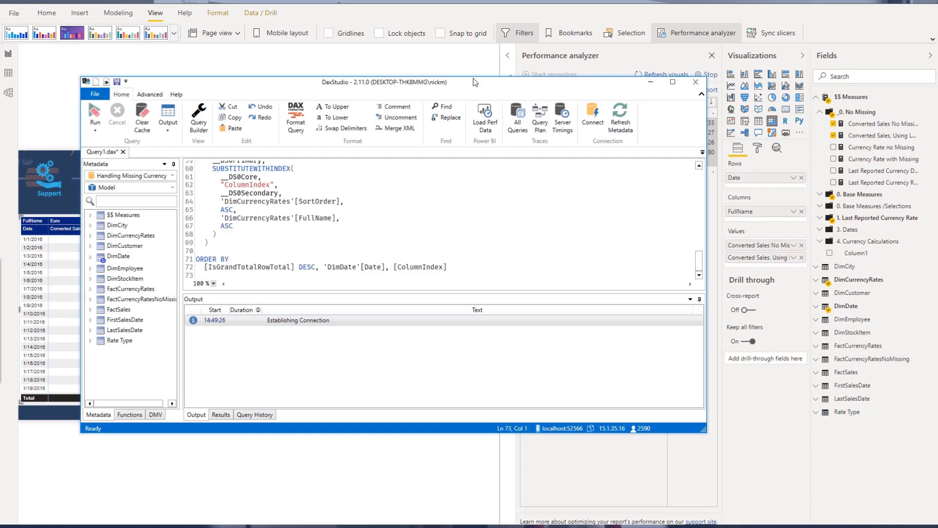
double_click(474, 94)
scroll(360, 289, up, 11)
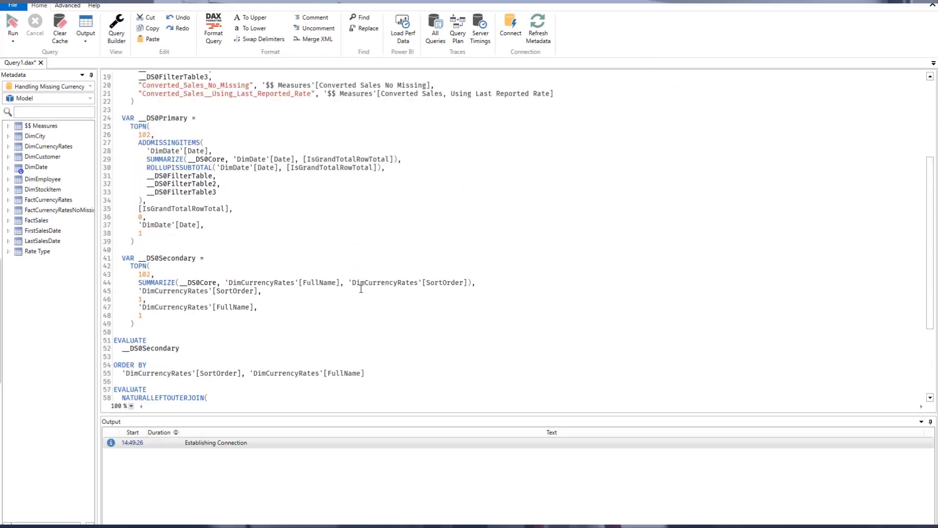
click(319, 232)
click(193, 224)
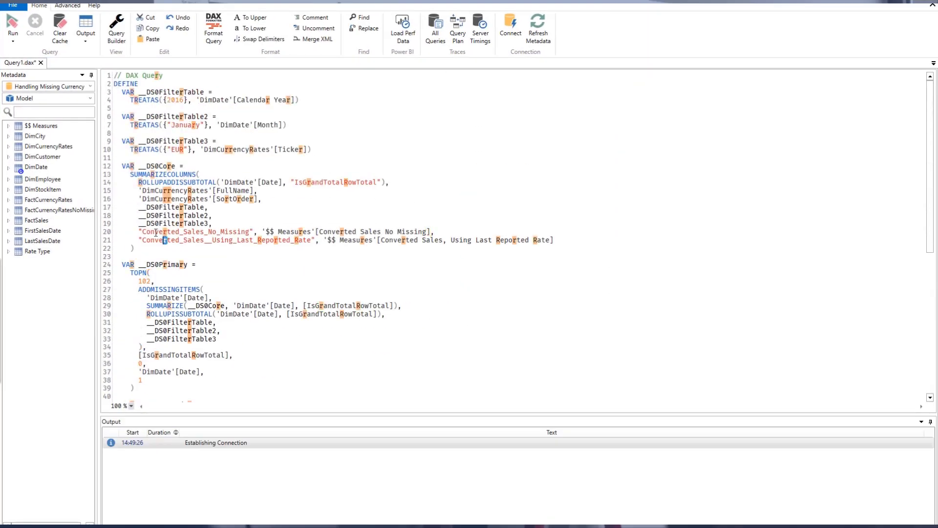
drag(291, 4, 415, 185)
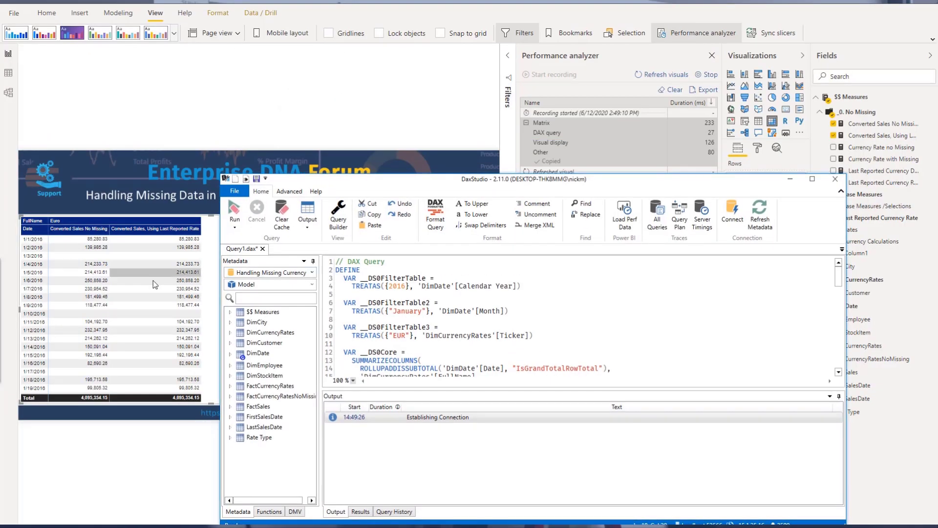
double_click(415, 182)
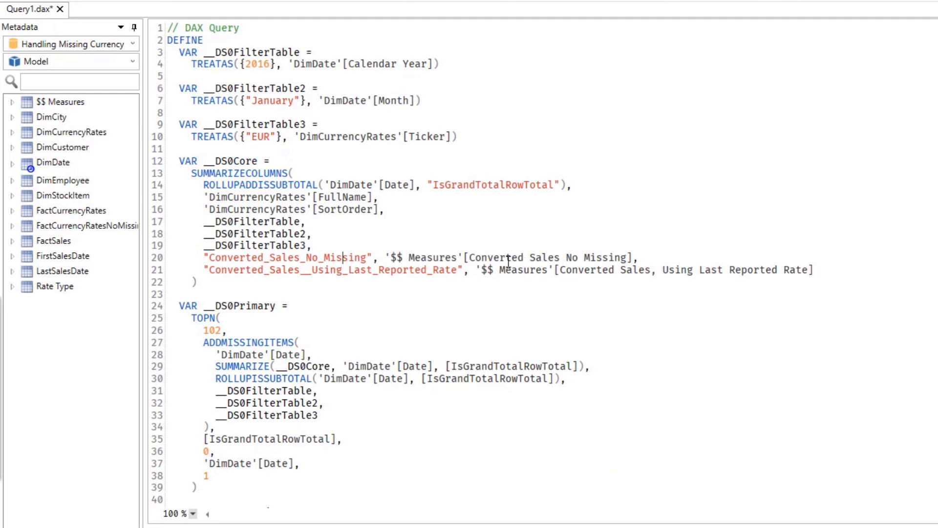
Comment out the Converted_Sales_No_Missing line and remove the trailing comma from the previous line
text(//)
key(Up)
key(End)
key(BackSpace)
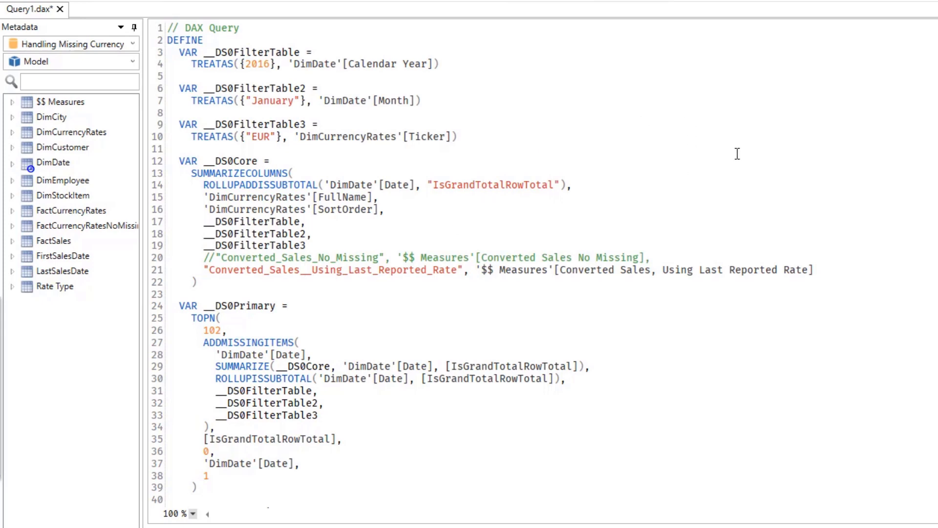
Enable the Server Timings and Query Plan traces and resize the editor pane
click(480, 30)
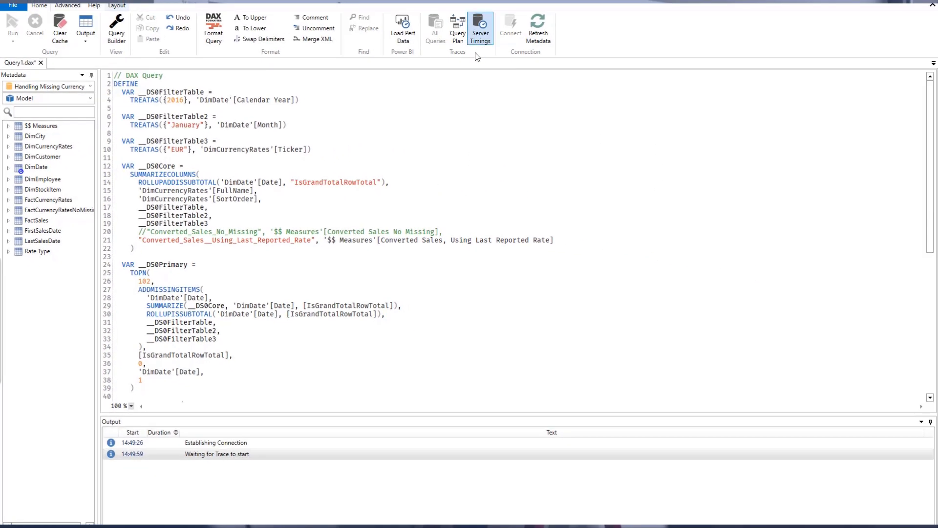
click(458, 31)
drag(495, 414, 496, 392)
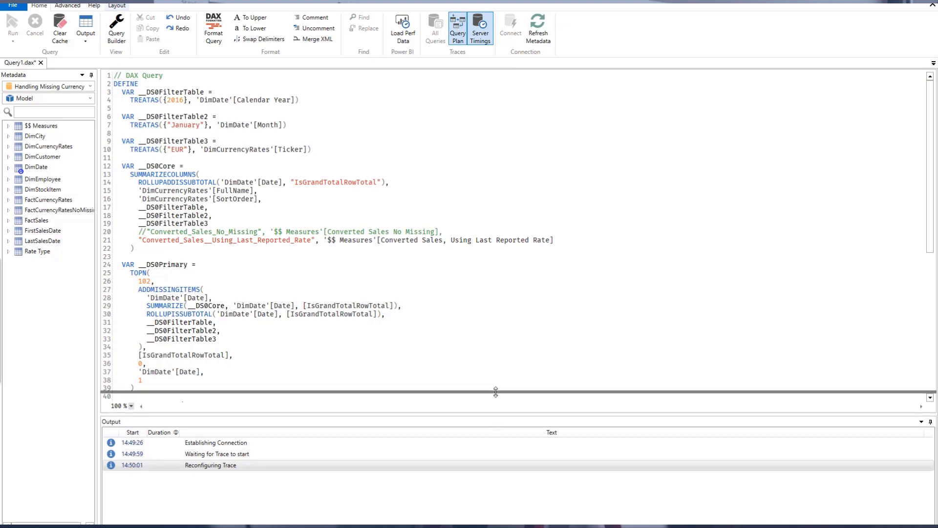
drag(422, 240, 408, 246)
click(269, 223)
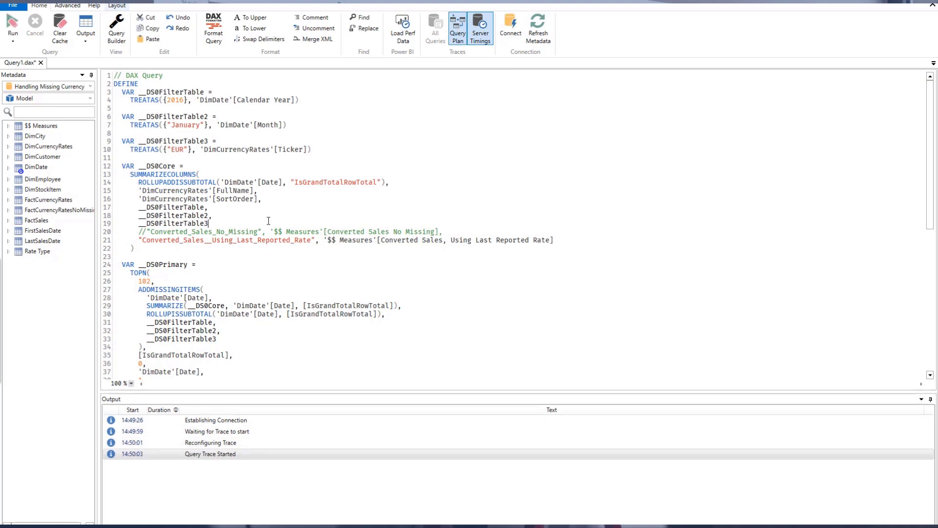
Switch the run mode to Clear Cache then Run and try running the whole query
click(13, 42)
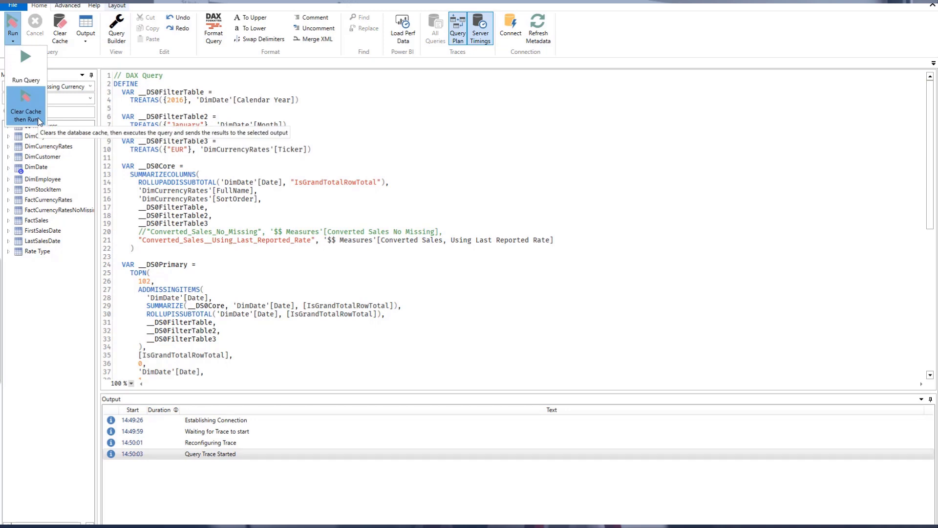
click(336, 211)
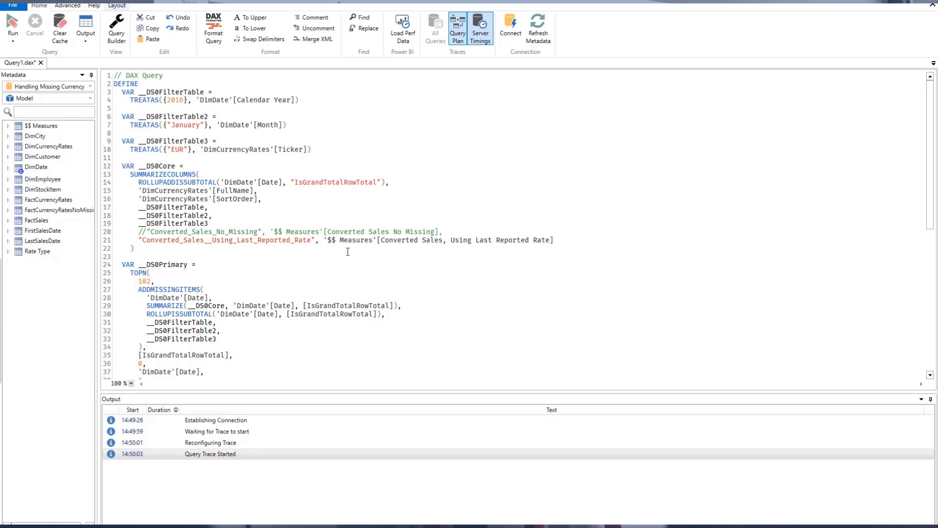
key(ctrl+a)
key(F5)
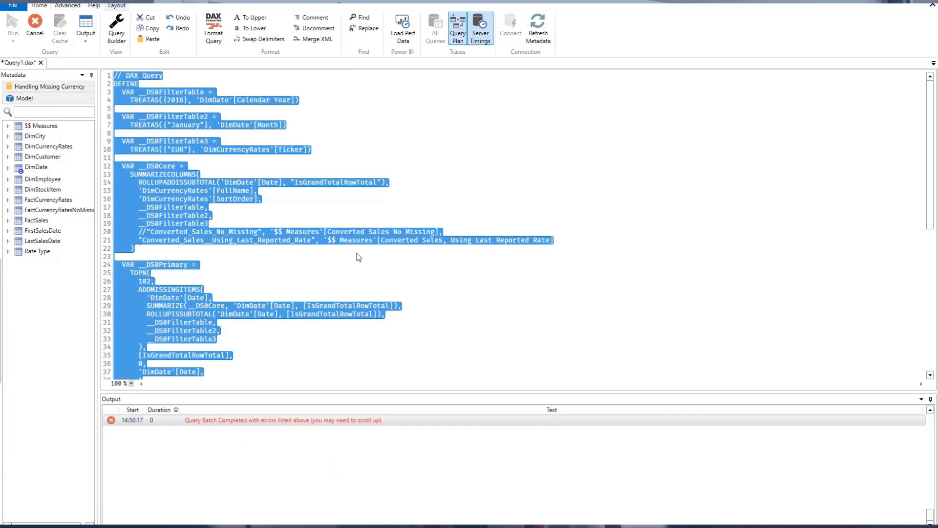
Add a leading comma before the Converted_Sales__Using_Last_Reported_Rate line
click(355, 256)
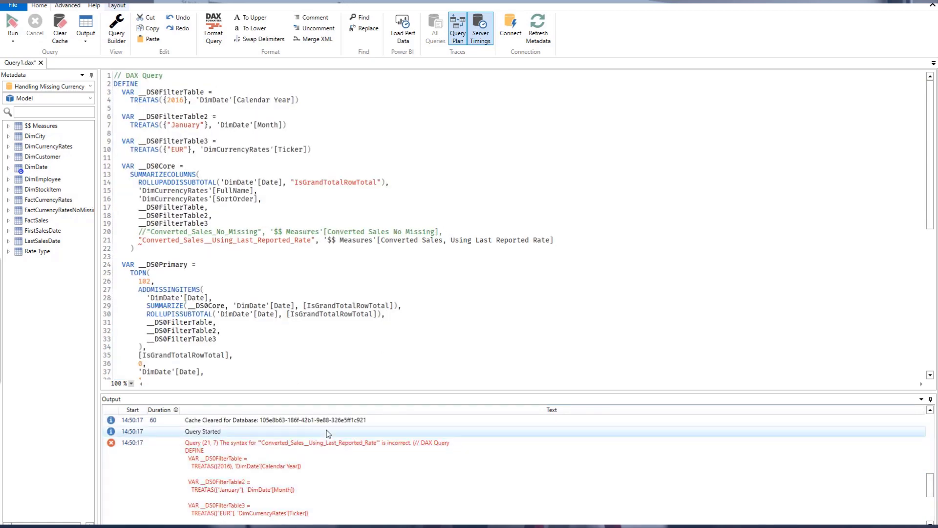
click(138, 239)
text(,)
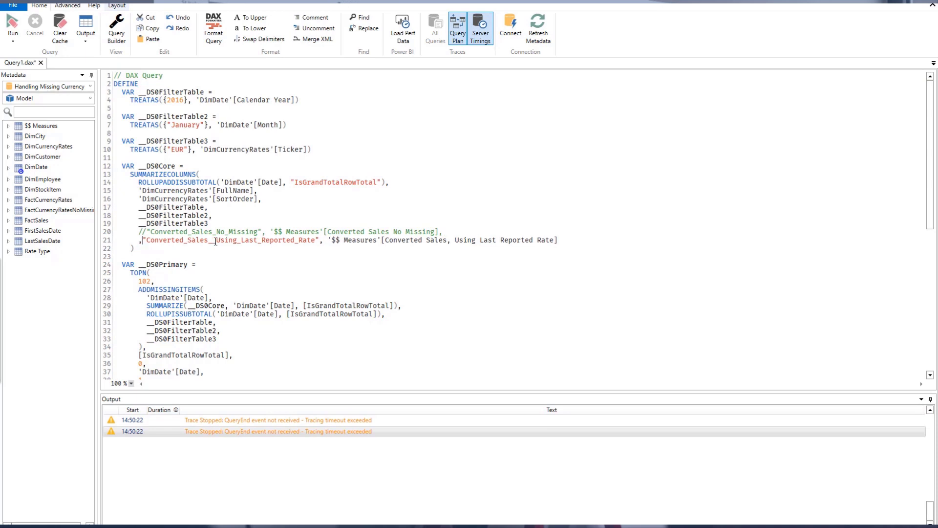
Run the whole query again, open its Server Timings results and enlarge the results pane
key(ctrl+a)
key(F5)
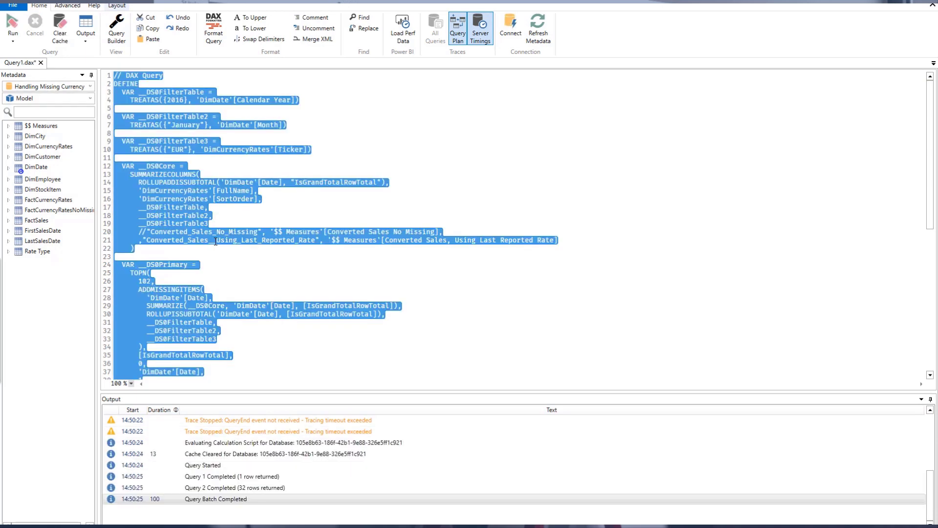
click(319, 305)
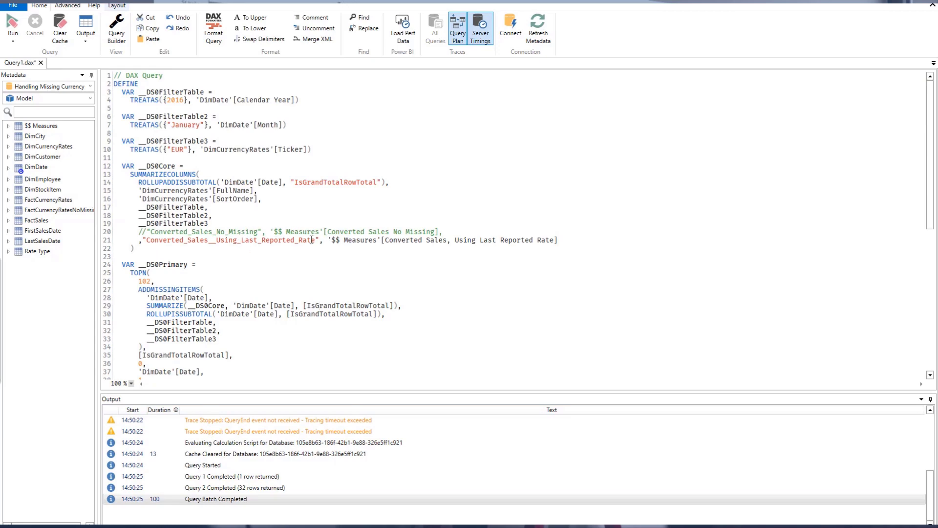
click(249, 527)
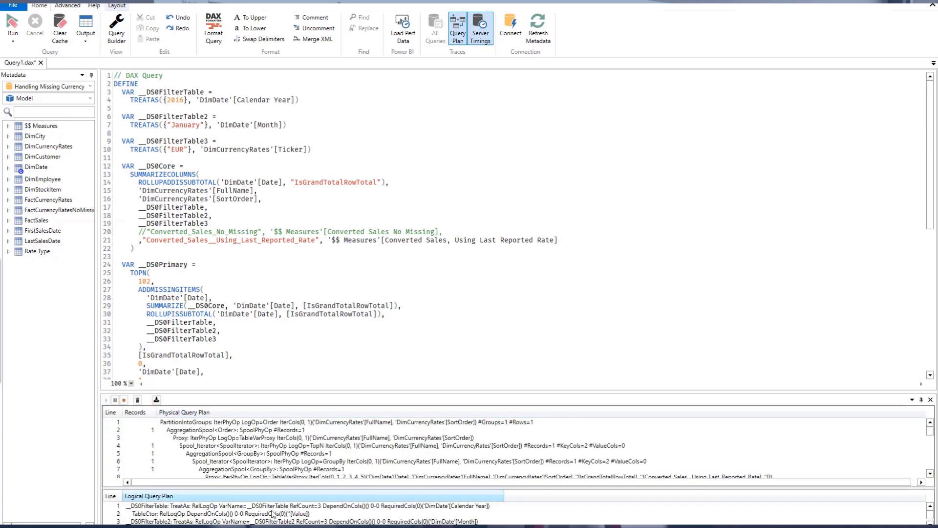
click(281, 527)
drag(595, 392, 613, 298)
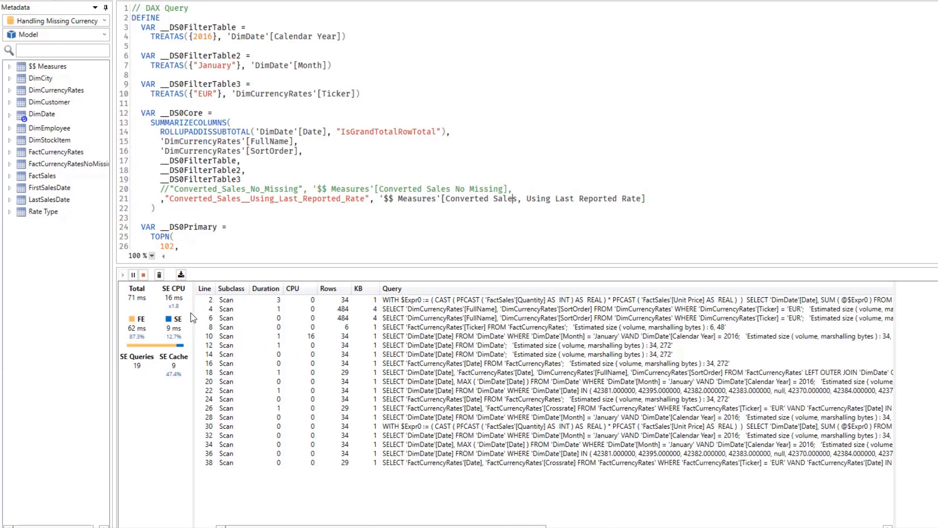
key(Print)
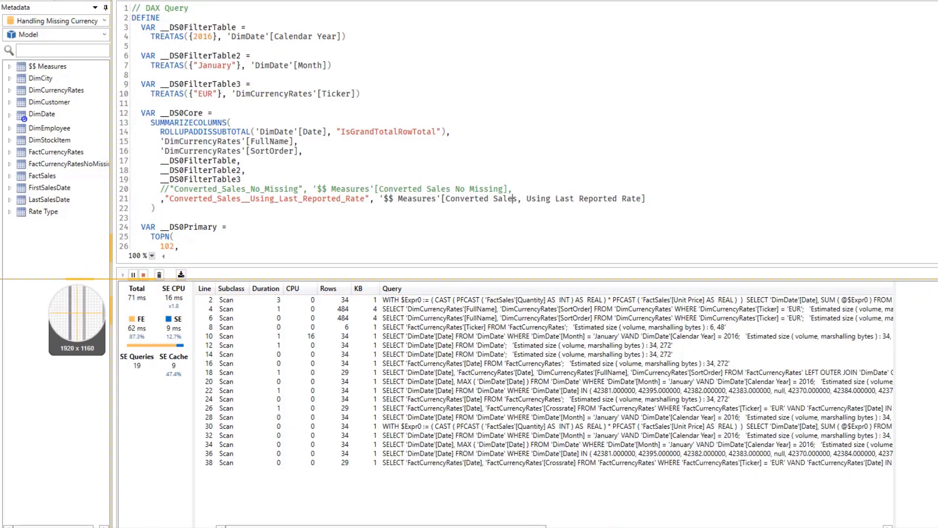
Comment out the Using_Last_Reported_Rate line and uncomment the Converted_Sales_No_Missing line, moving its comma to the line start
drag(111, 275, 904, 479)
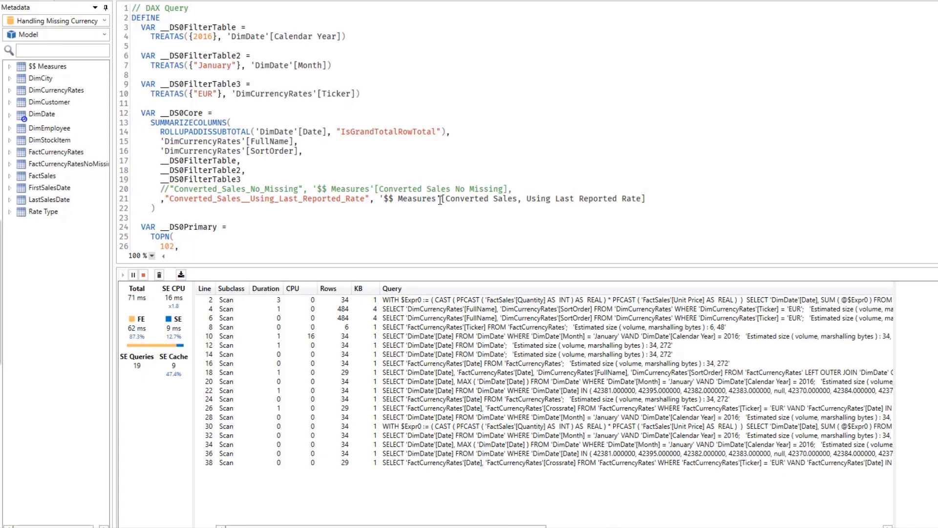
text(//)
key(Up)
key(BackSpace)
key(BackSpace)
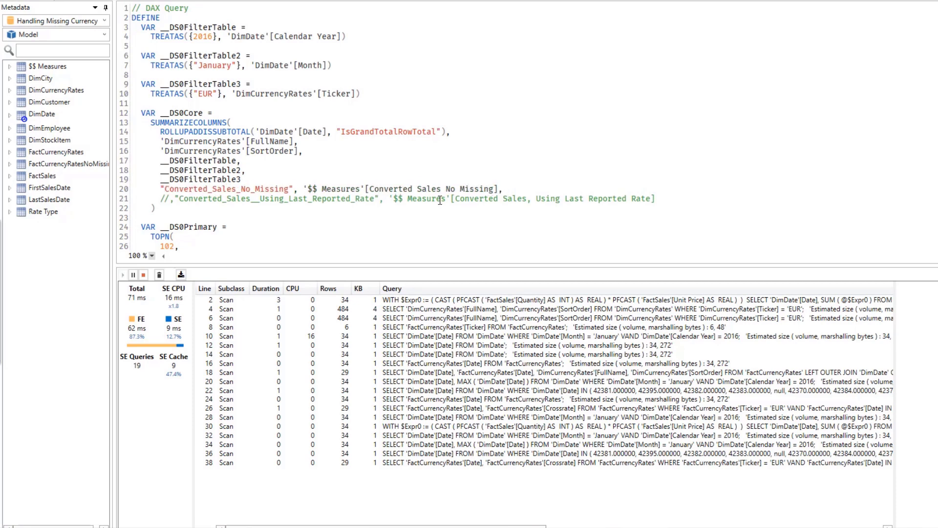
key(End)
key(BackSpace)
text(,)
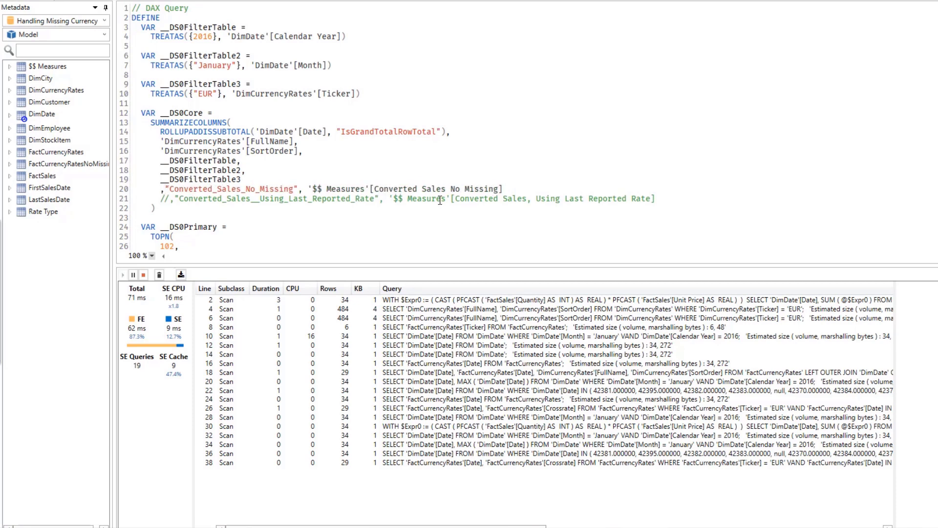
Run the whole query with only the Converted_Sales_No_Missing measure active
drag(550, 201, 155, 209)
click(367, 194)
key(ctrl+a)
key(F5)
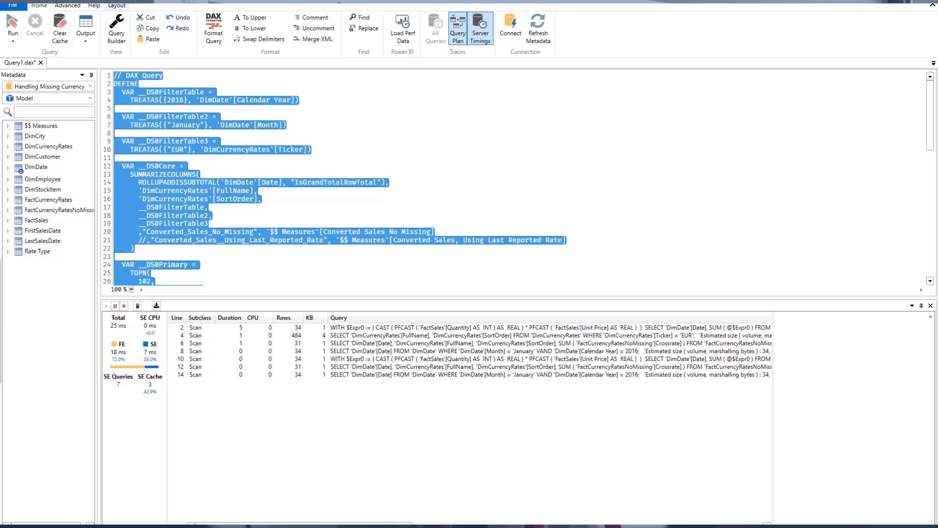
Return to the Power BI report and close the Performance analyzer pane
click(363, 430)
click(438, 375)
click(448, 383)
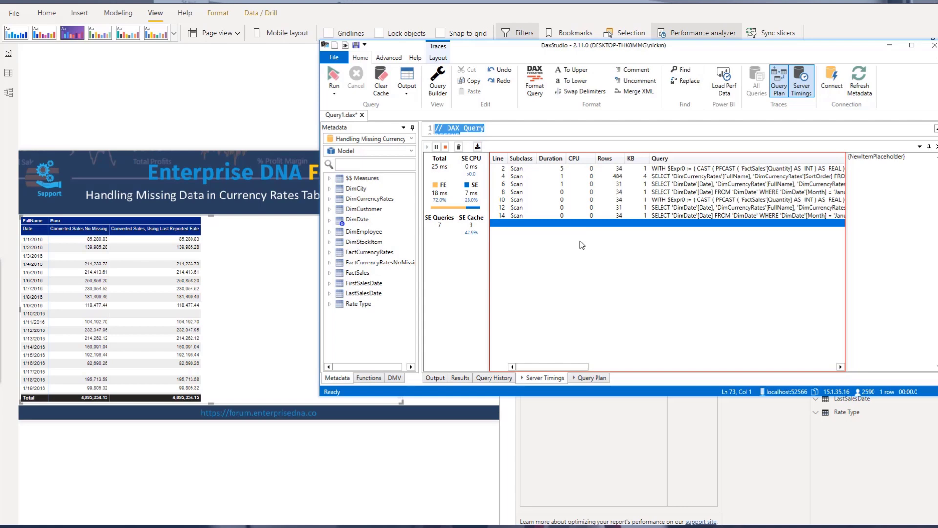
click(603, 28)
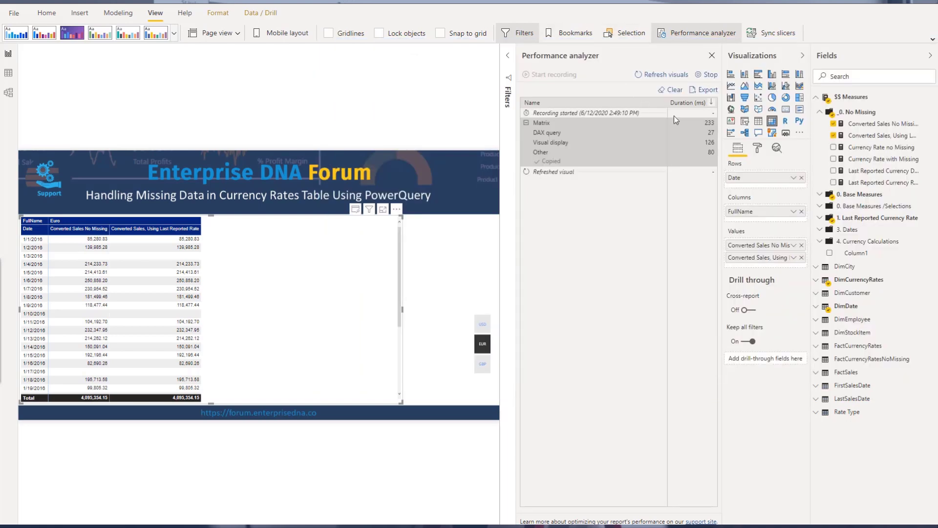
click(712, 55)
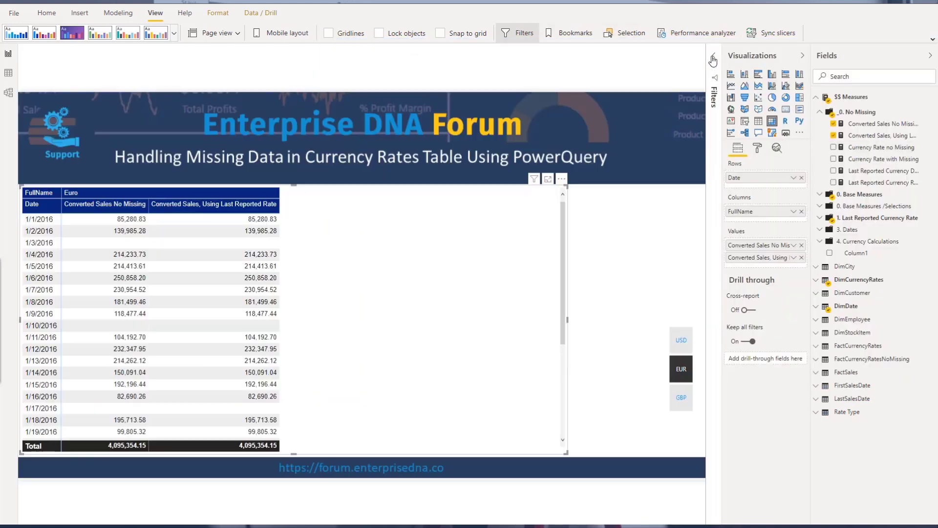
Inspect the formulas of the Currency Rate no Missing, Last Reported Currency Date and Last Reported Currency Rate measures
click(885, 151)
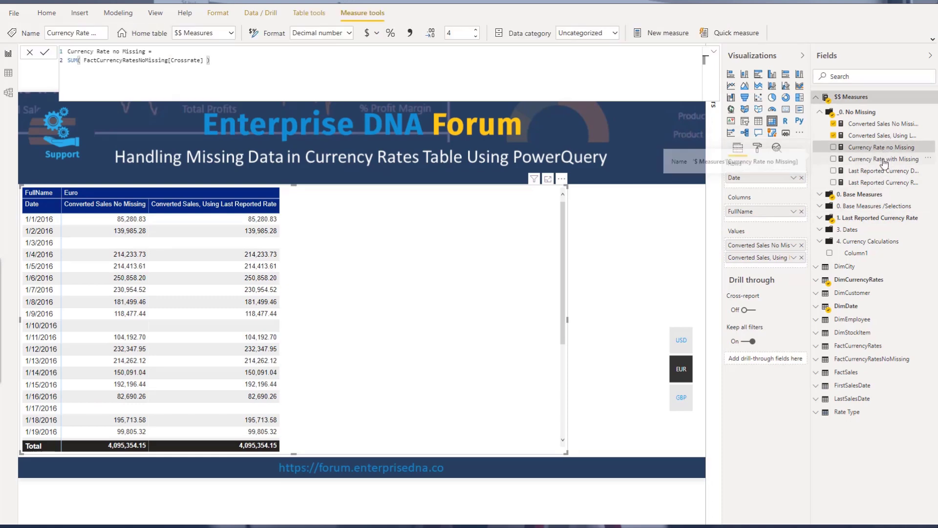
click(885, 170)
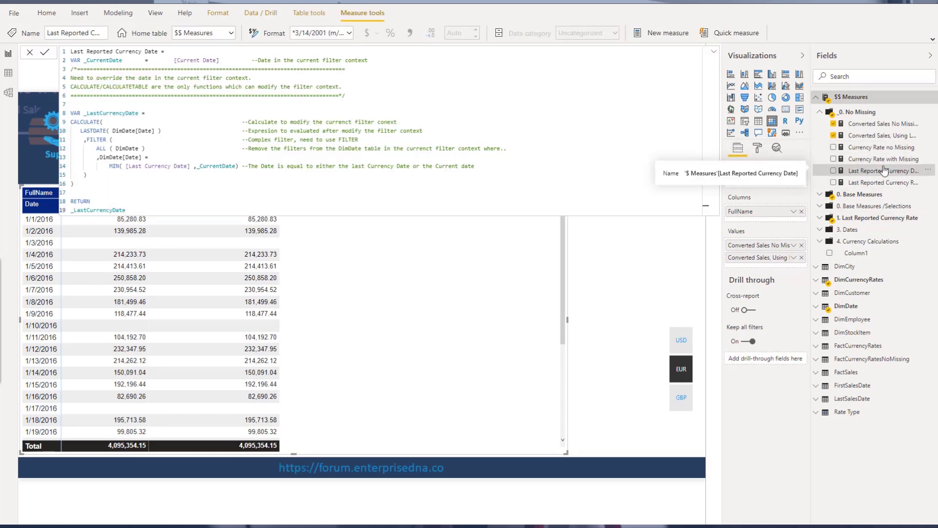
click(885, 183)
click(384, 94)
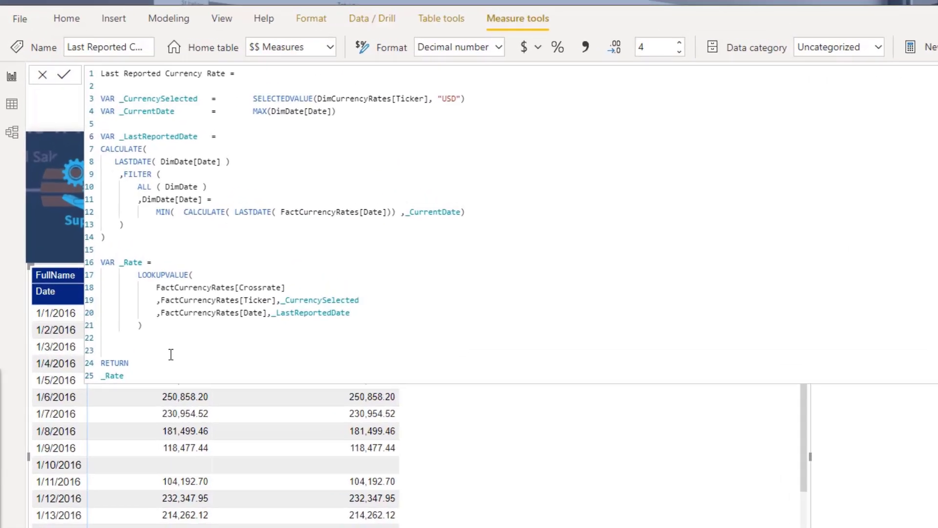
drag(147, 250, 78, 73)
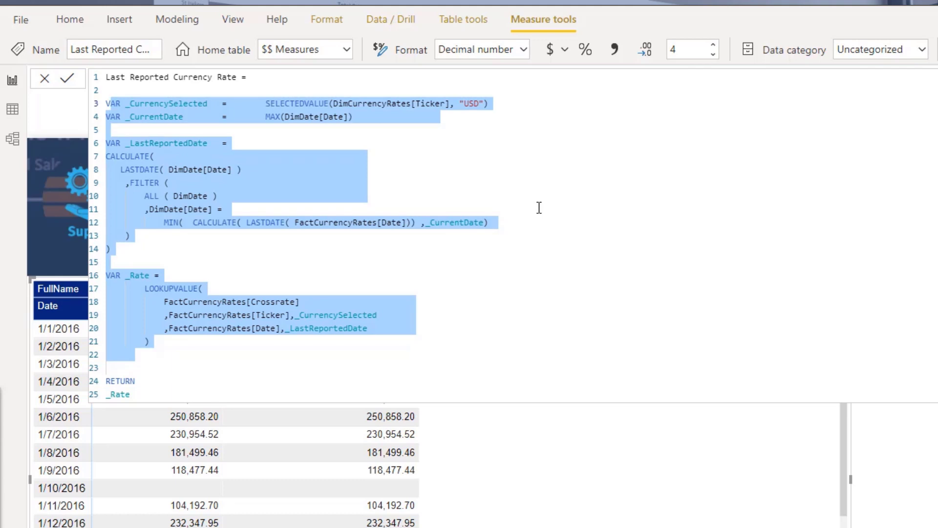
click(539, 207)
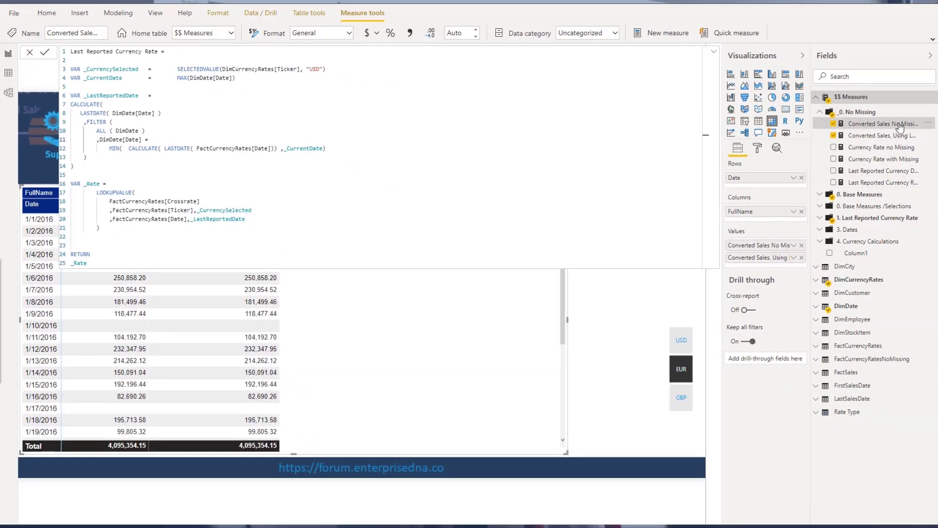
Inspect the formulas of both Converted Sales measures and Currency Rate no Missing
click(899, 124)
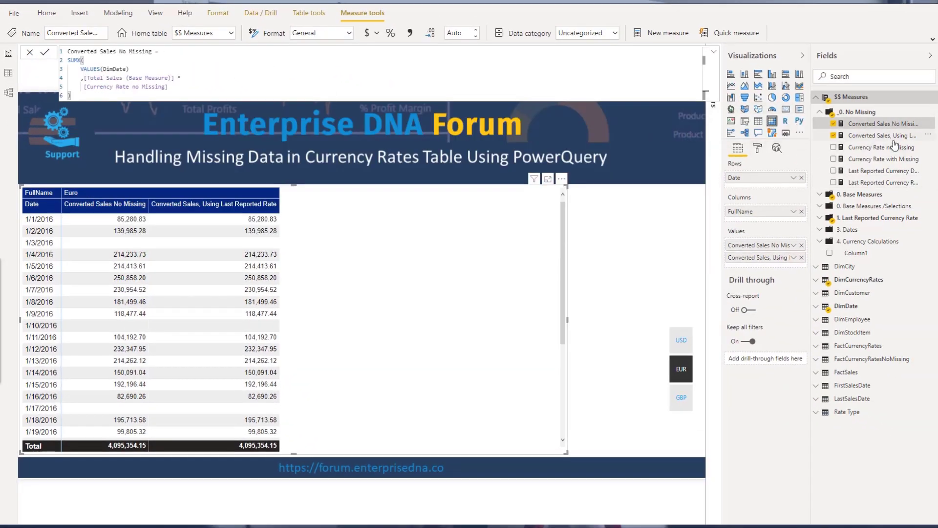
click(881, 136)
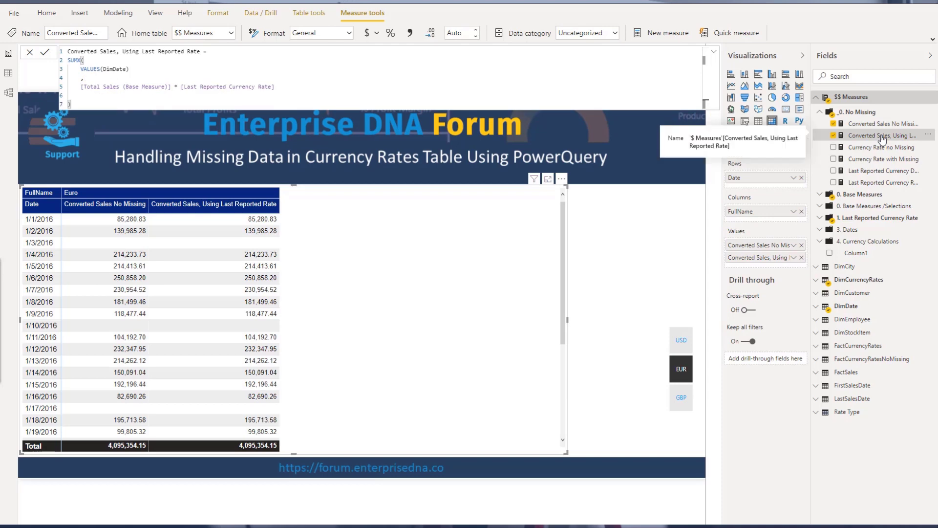
click(880, 151)
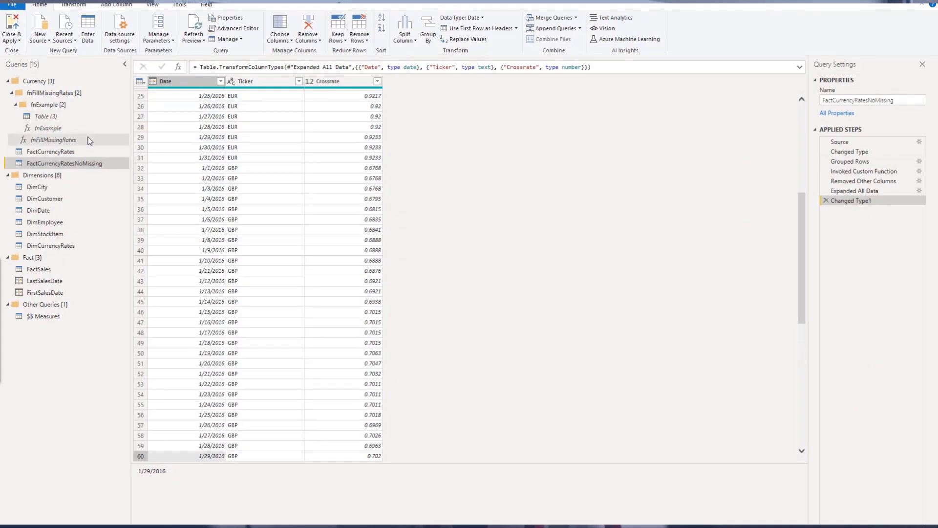
Step through the applied steps of the Table (3) example query in Power Query
click(48, 116)
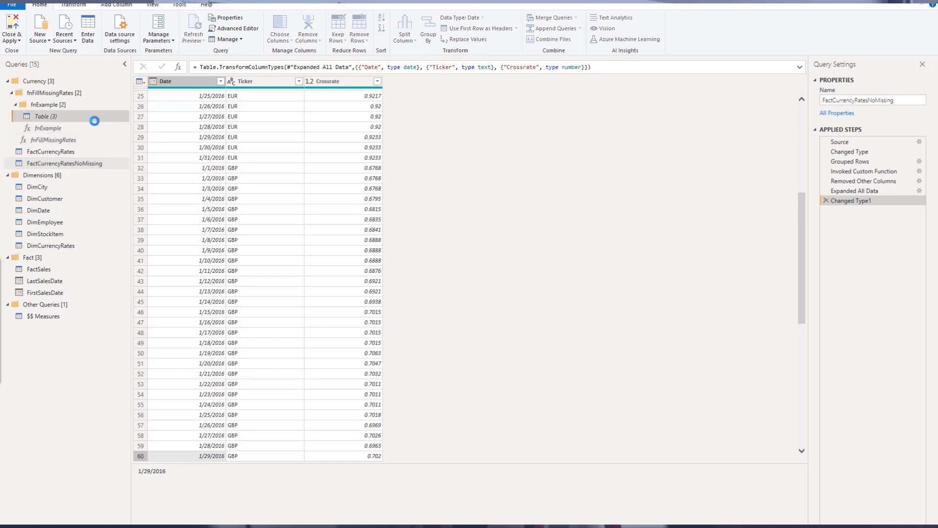
click(873, 140)
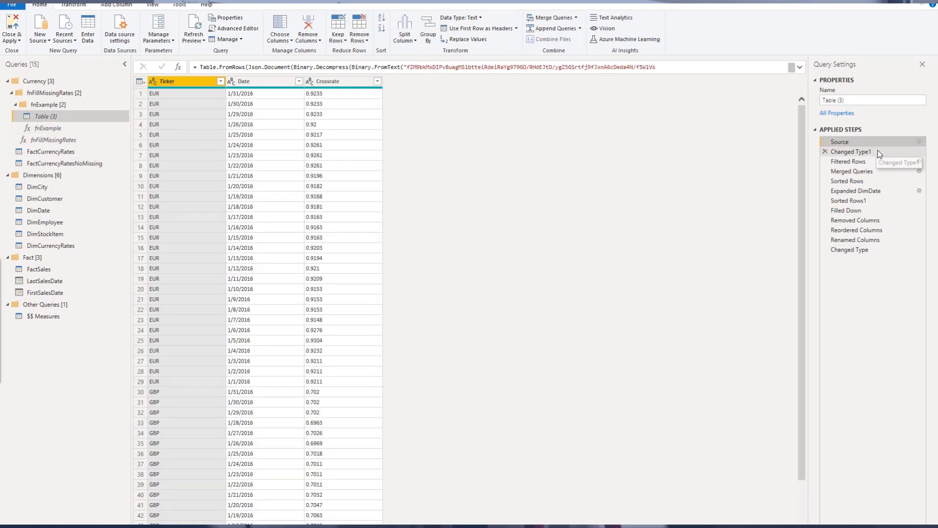
click(878, 150)
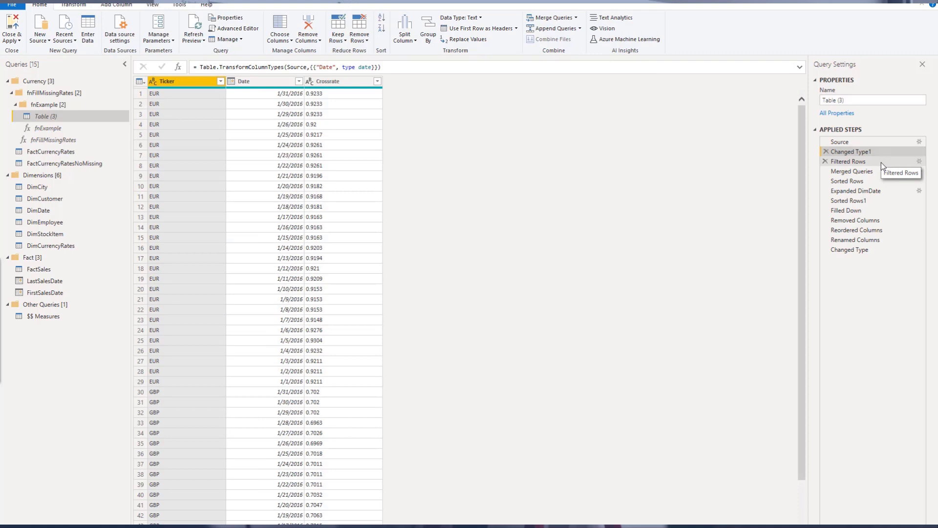
click(858, 190)
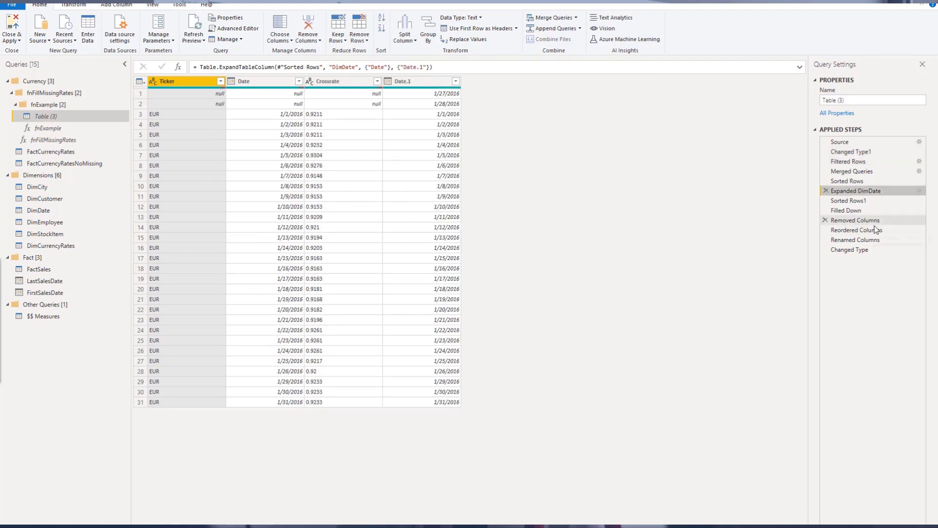
click(866, 249)
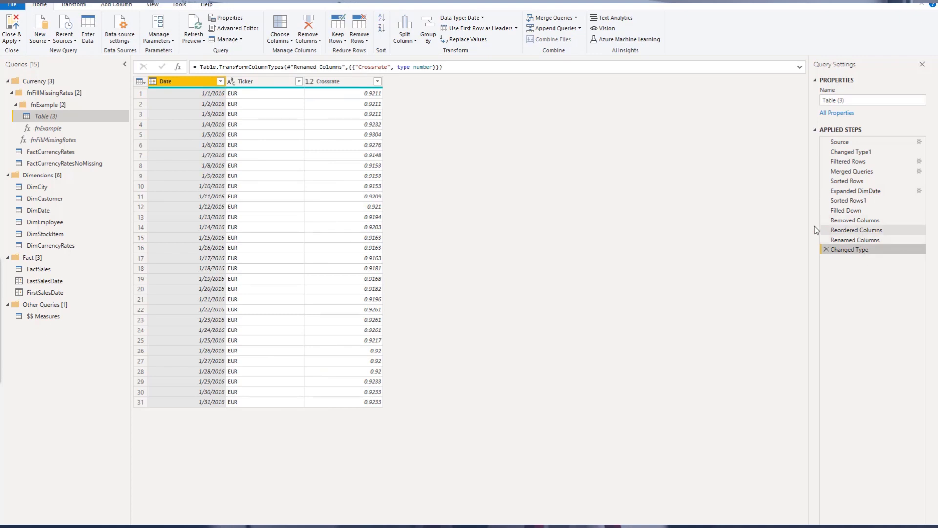
Open the fnExample function and expand the formula bar to view its code
drag(478, 2, 449, 69)
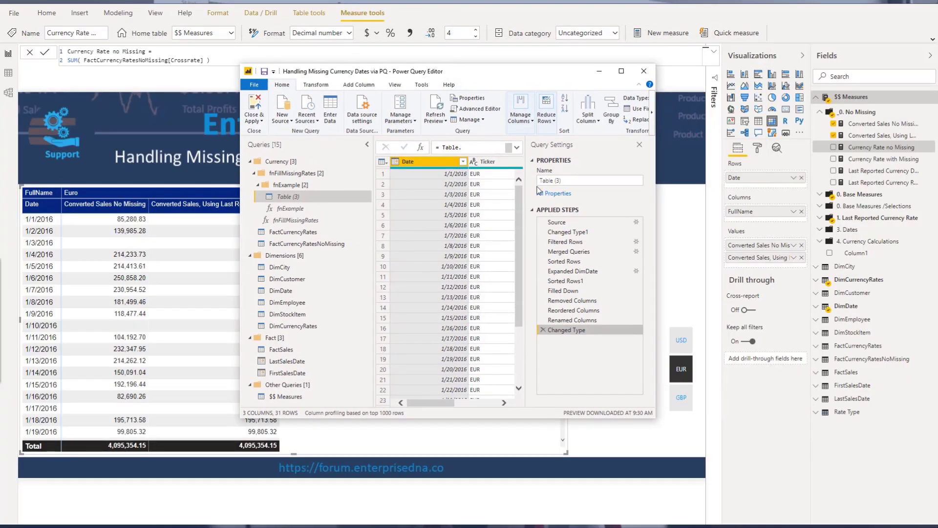
click(599, 72)
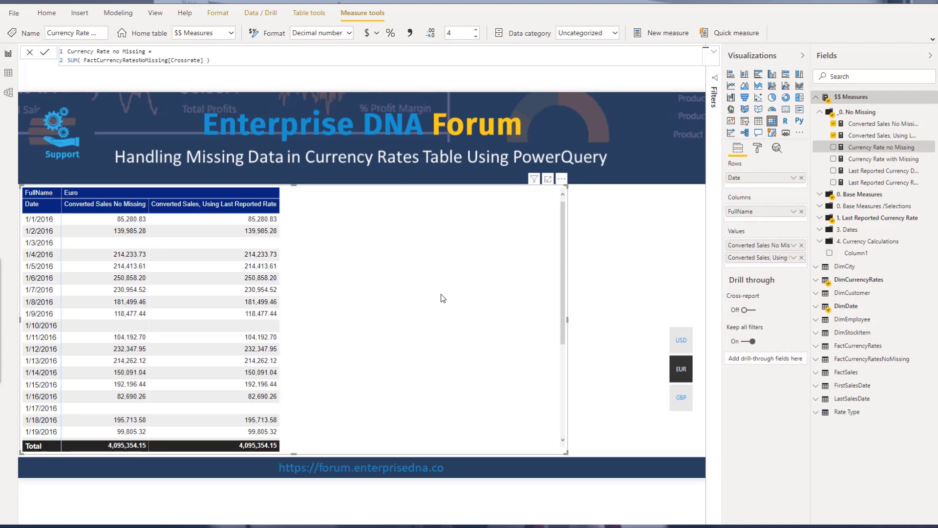
click(883, 171)
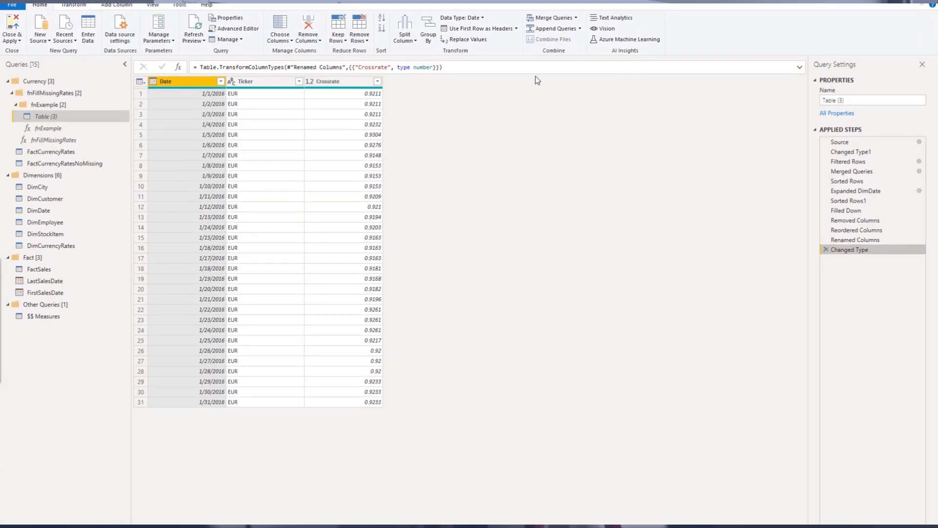
click(51, 130)
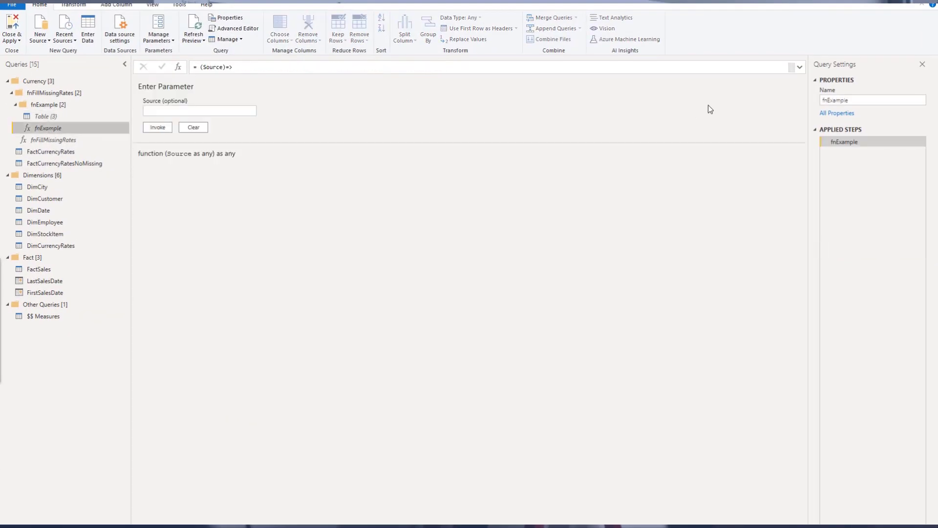
click(799, 67)
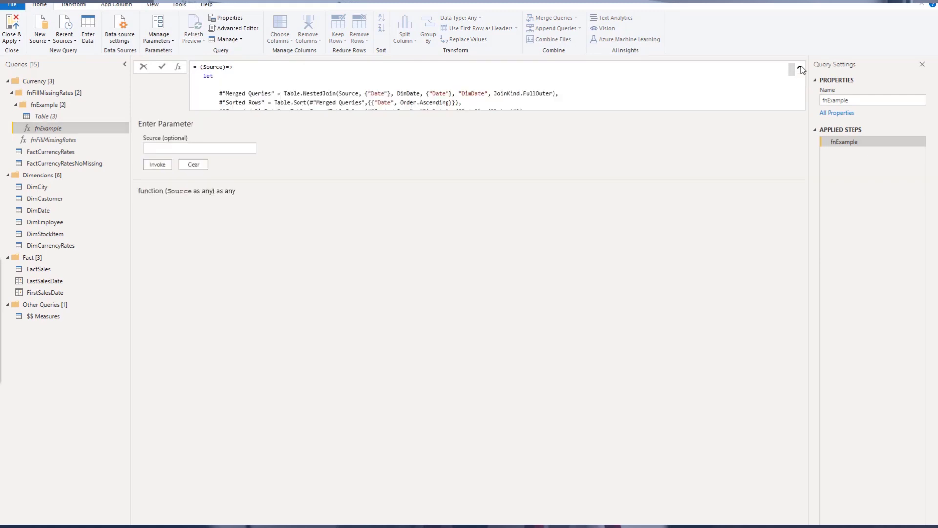